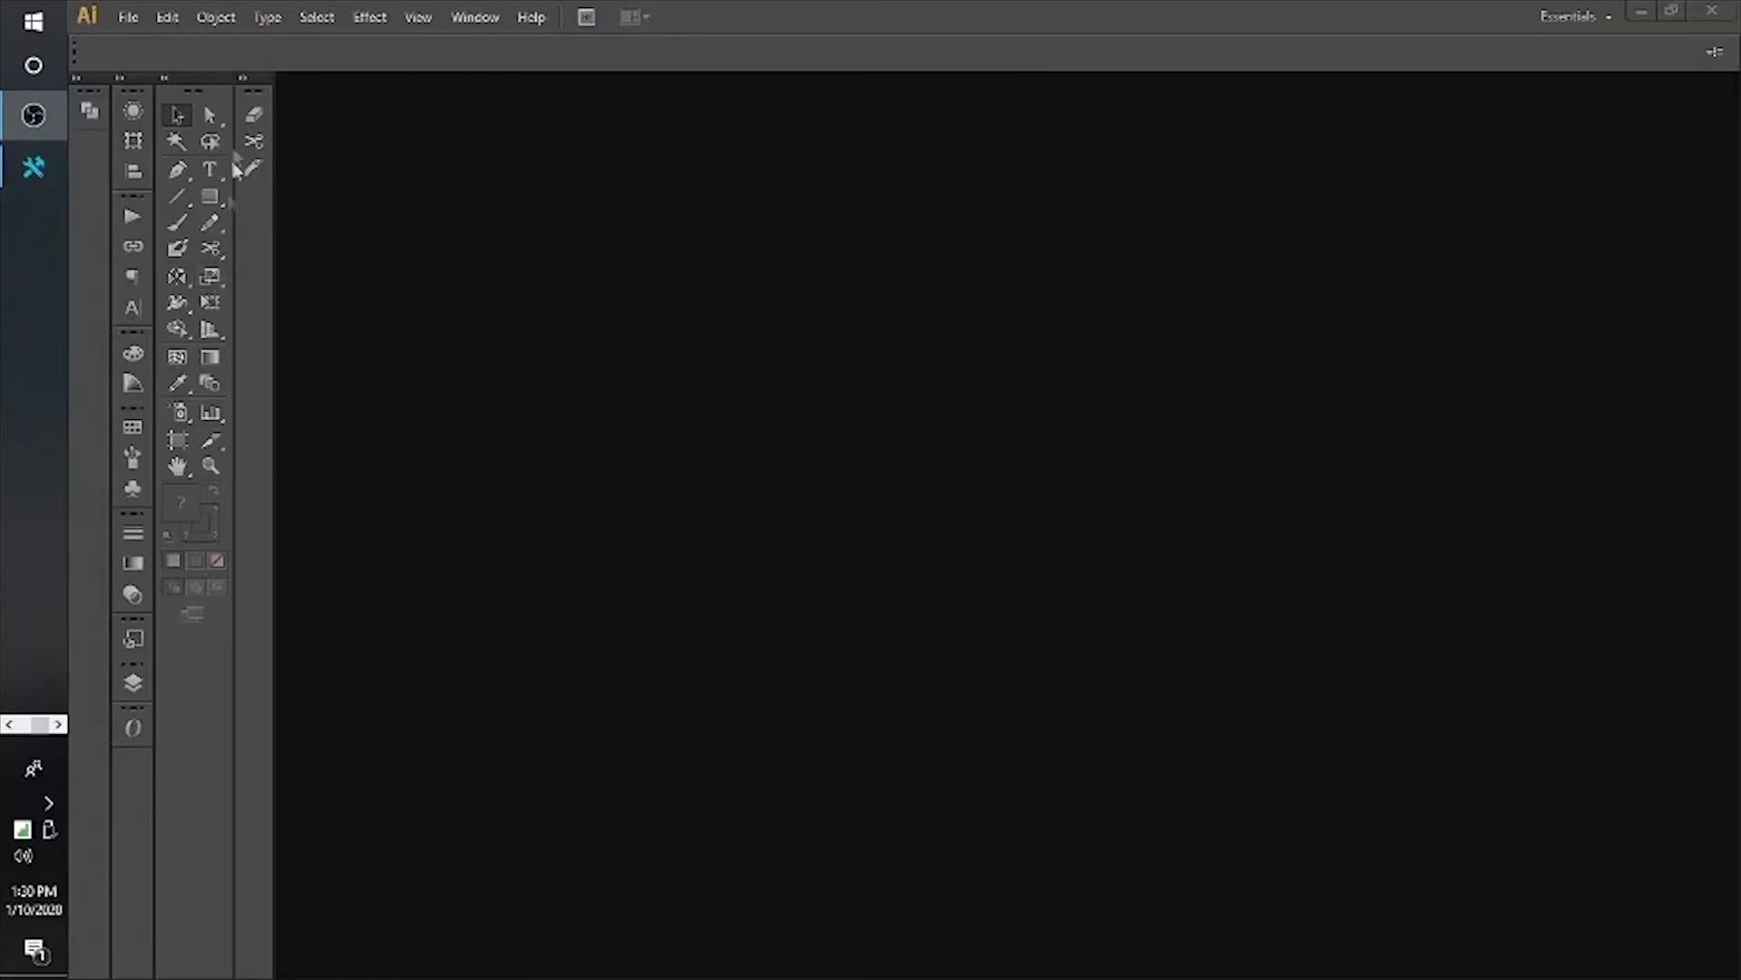
Create a new document named 'Artwork with ContourCut Line' with one 15 × 15 in artboard
click(128, 18)
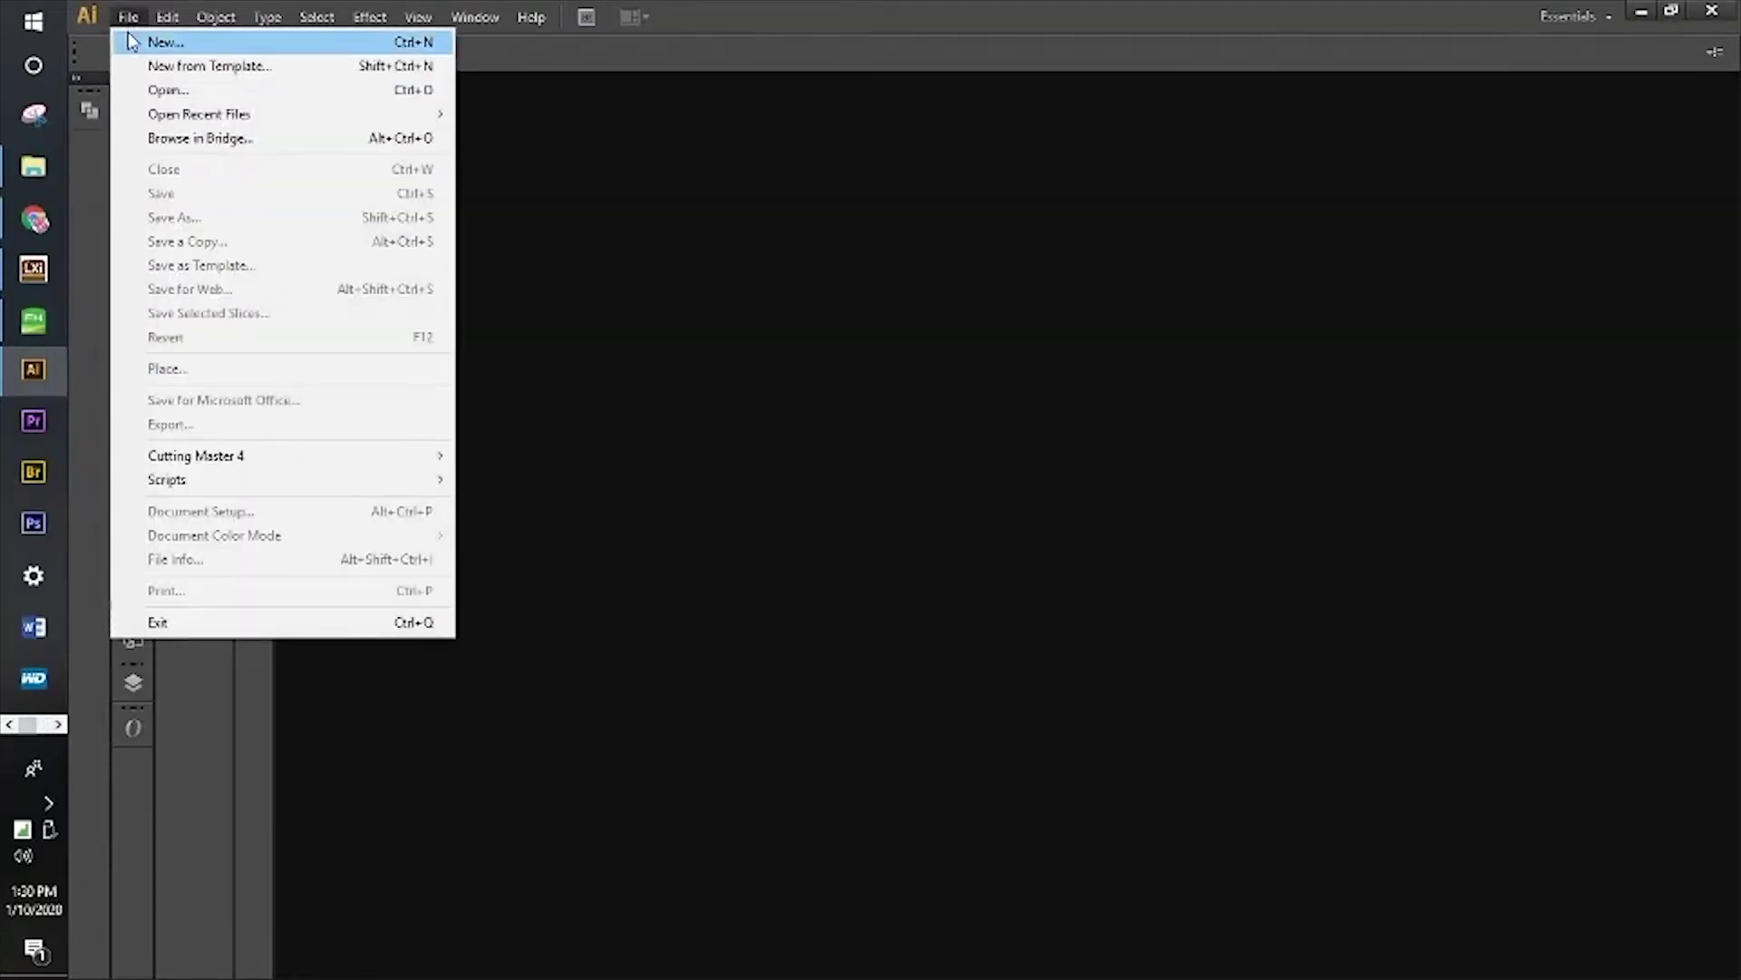
click(130, 41)
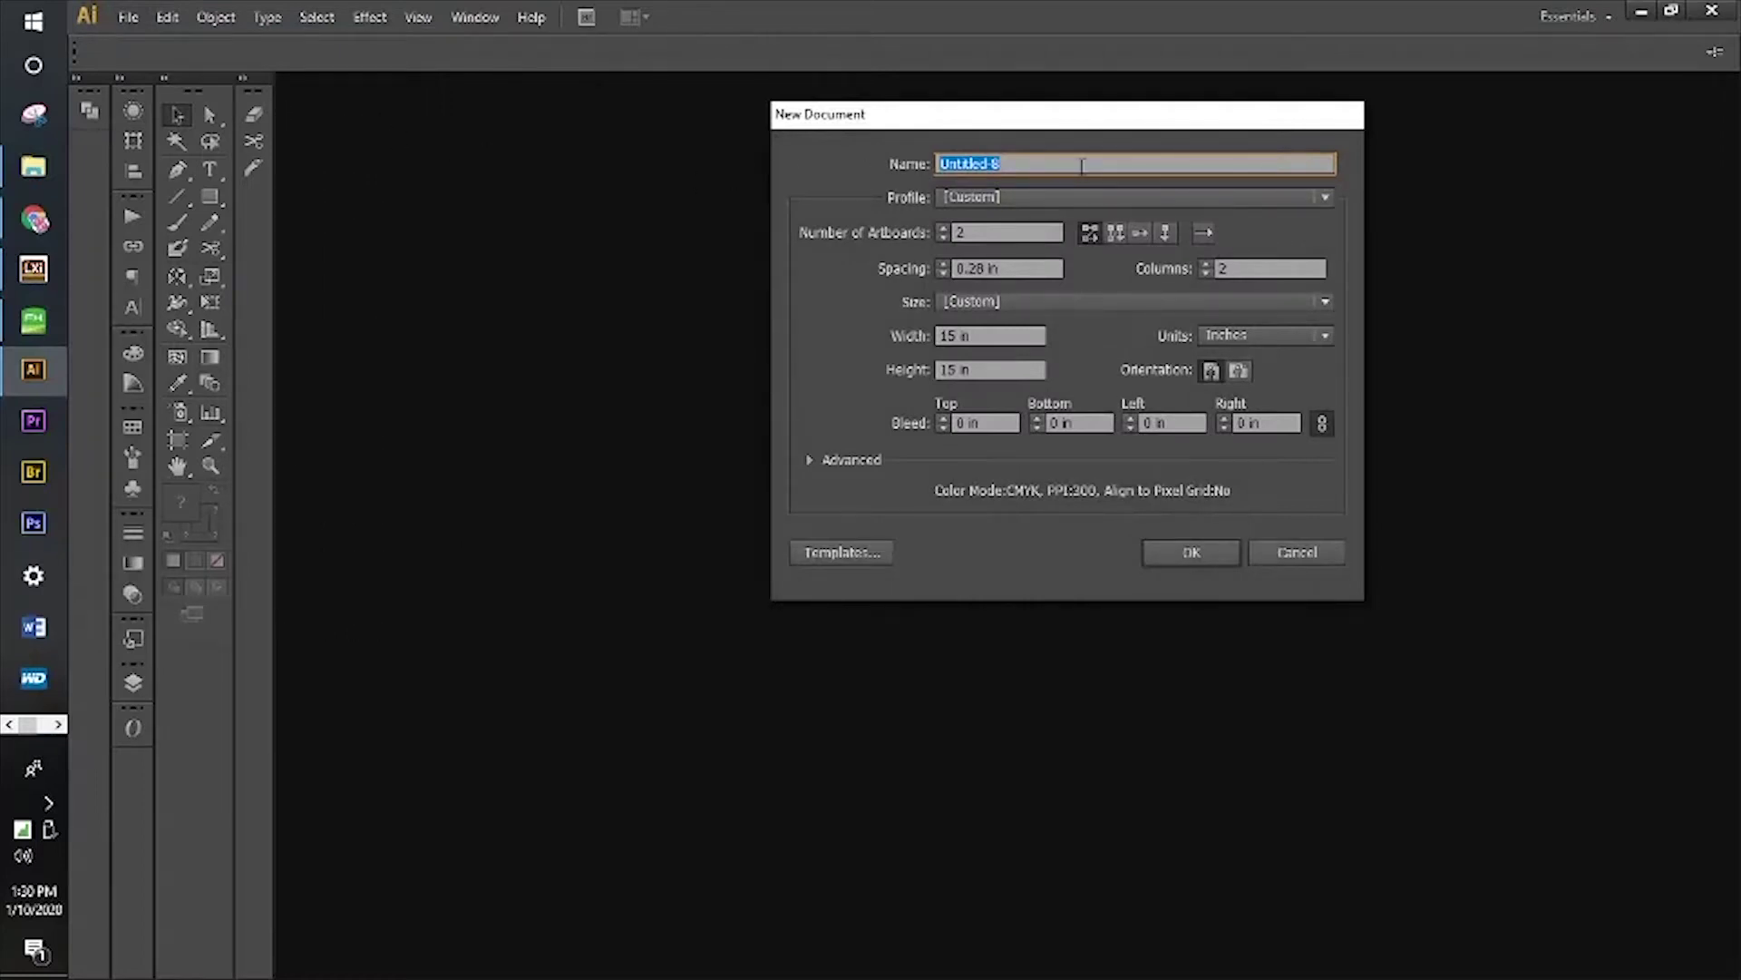
text(Artwork with ContourCut Line)
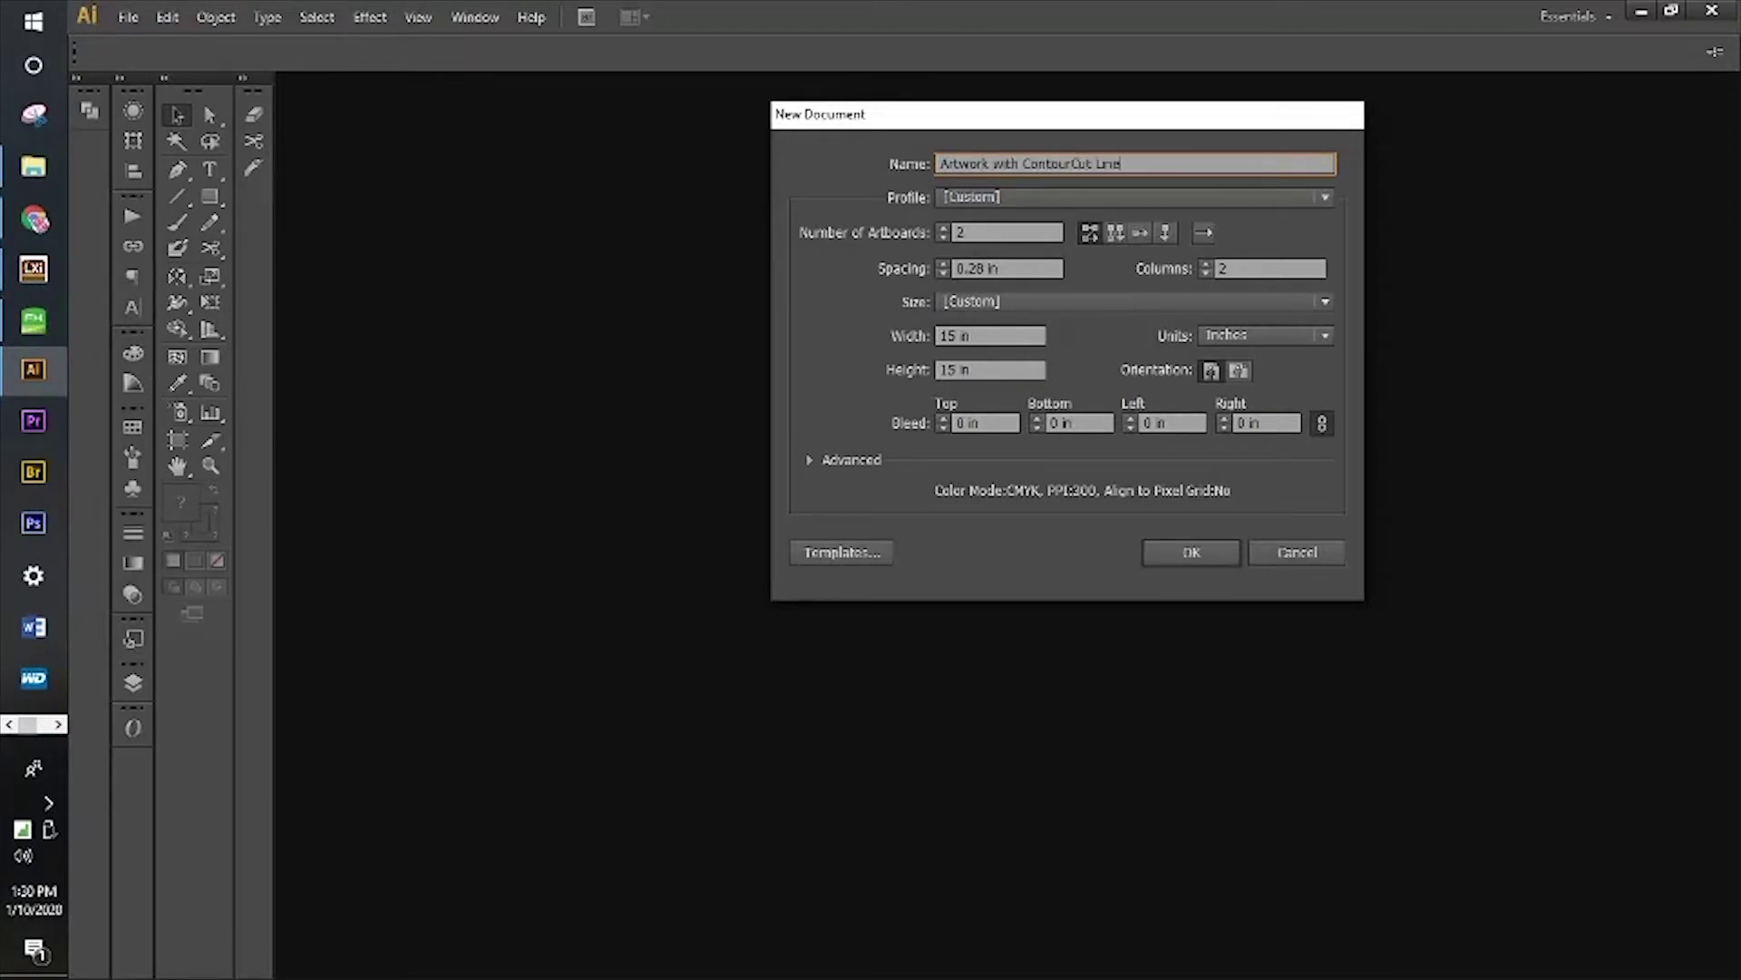
click(943, 238)
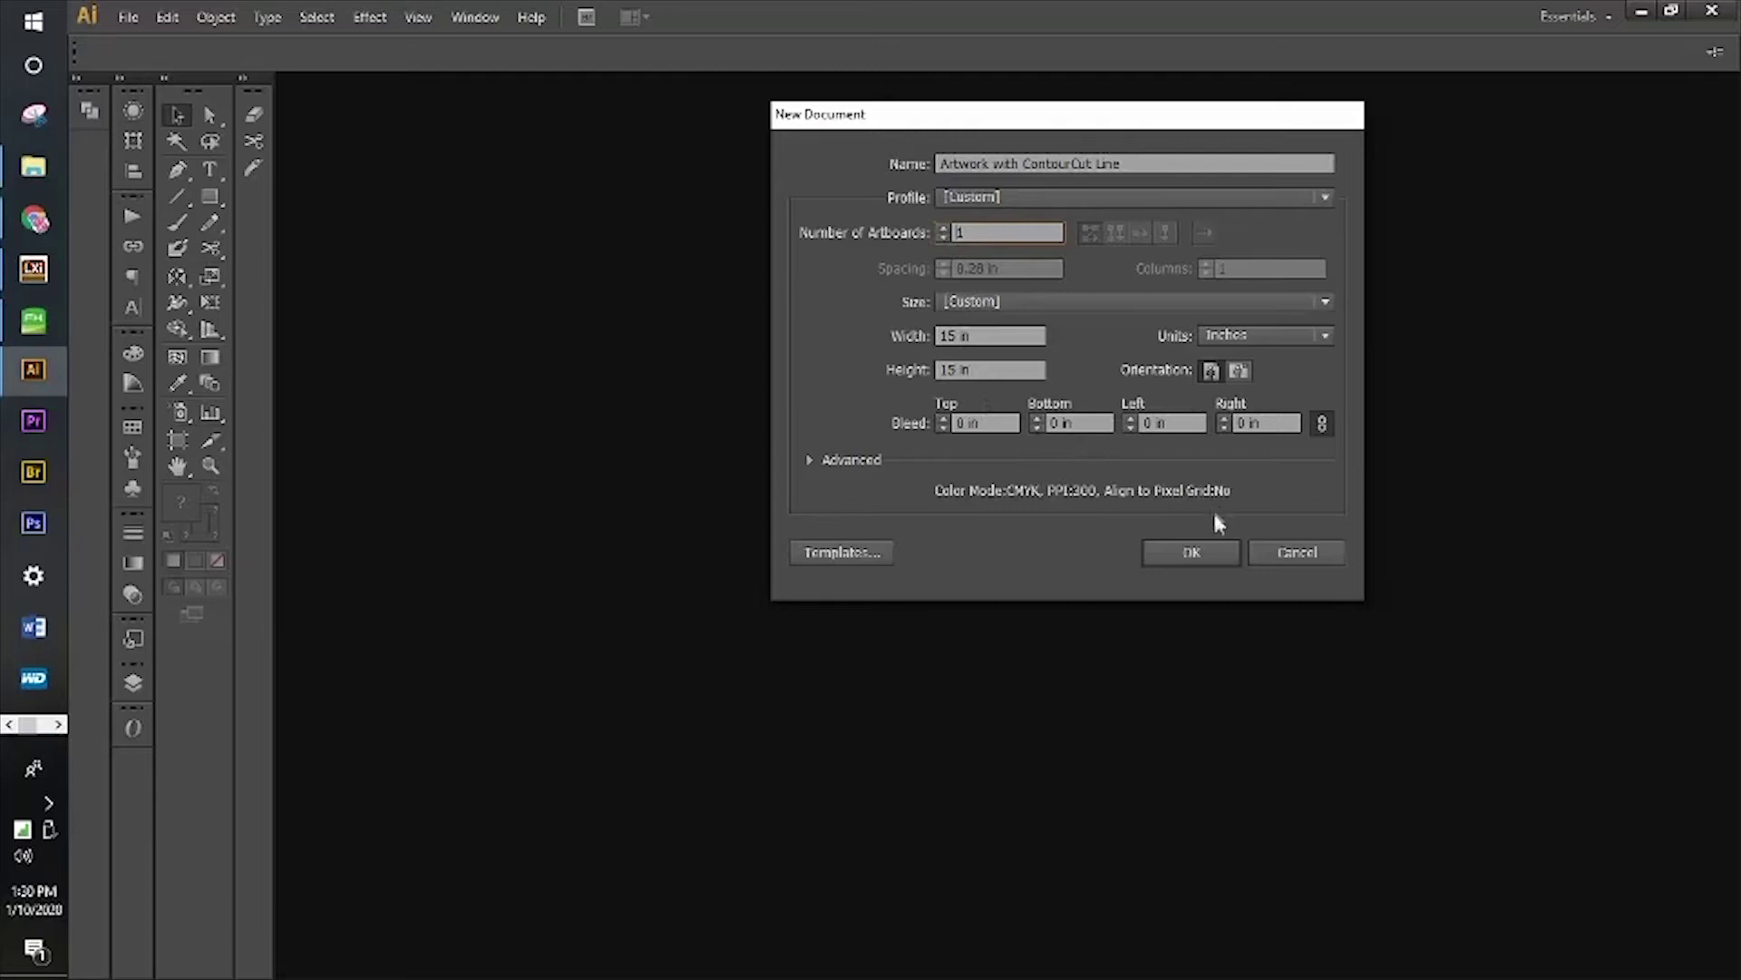
click(1213, 546)
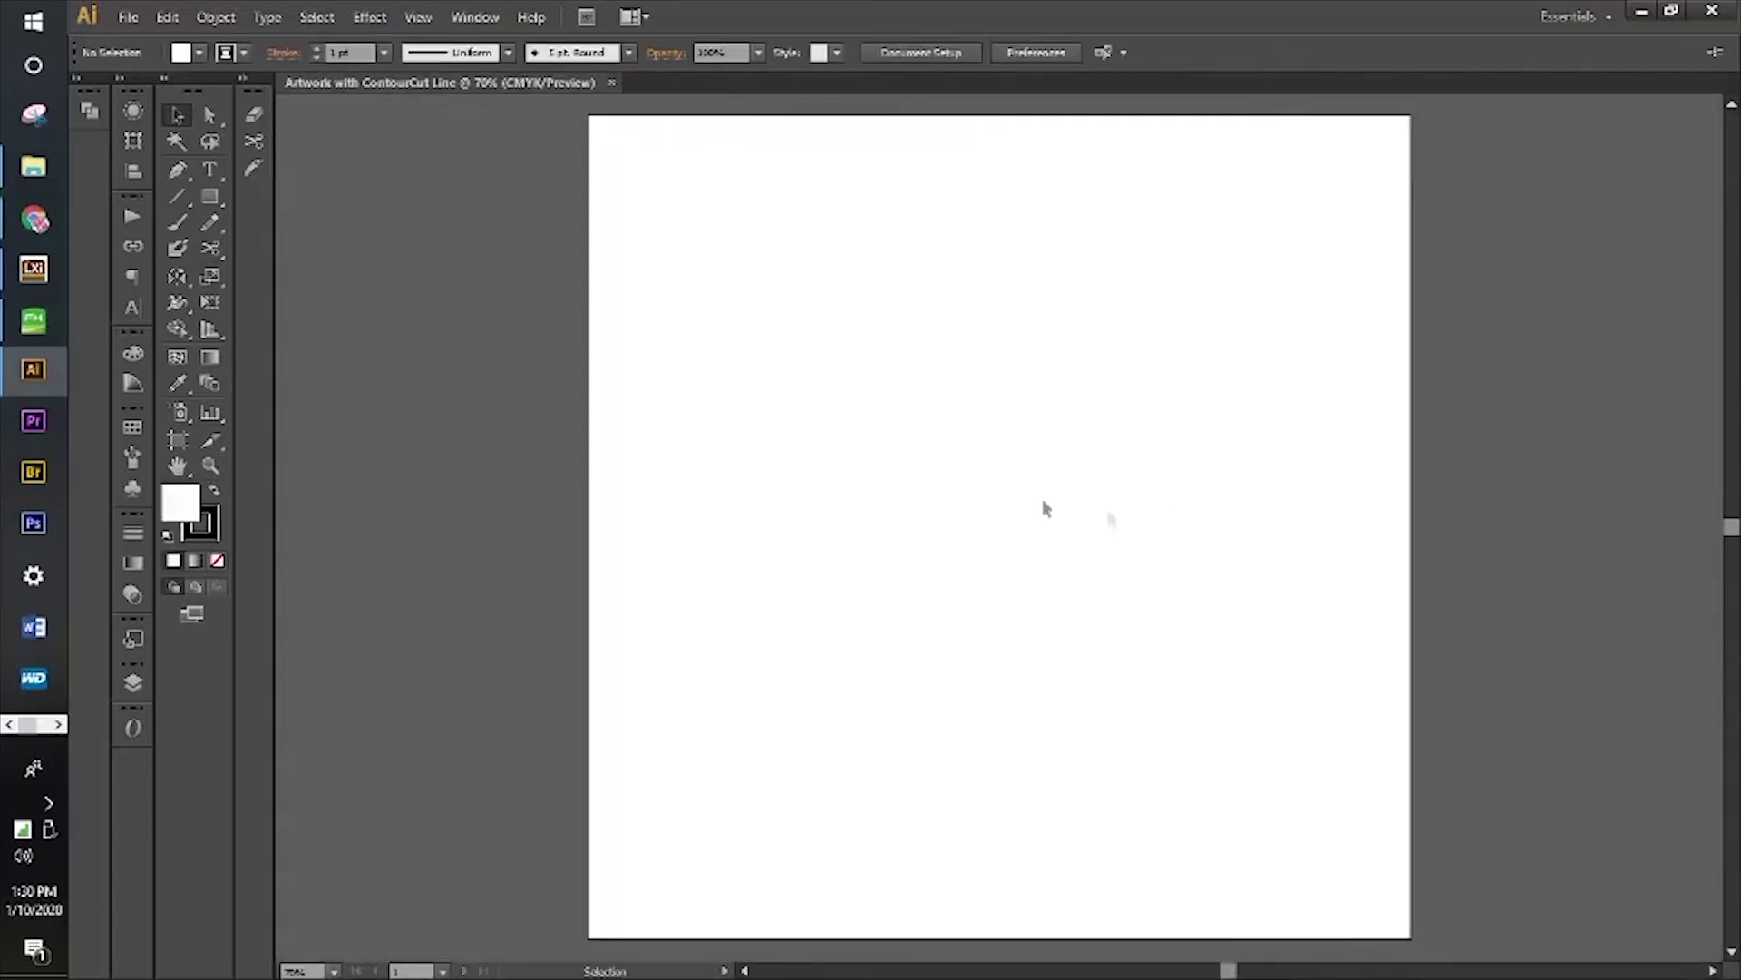
Drag the samurai mask image from the desktop onto the artboard
click(47, 171)
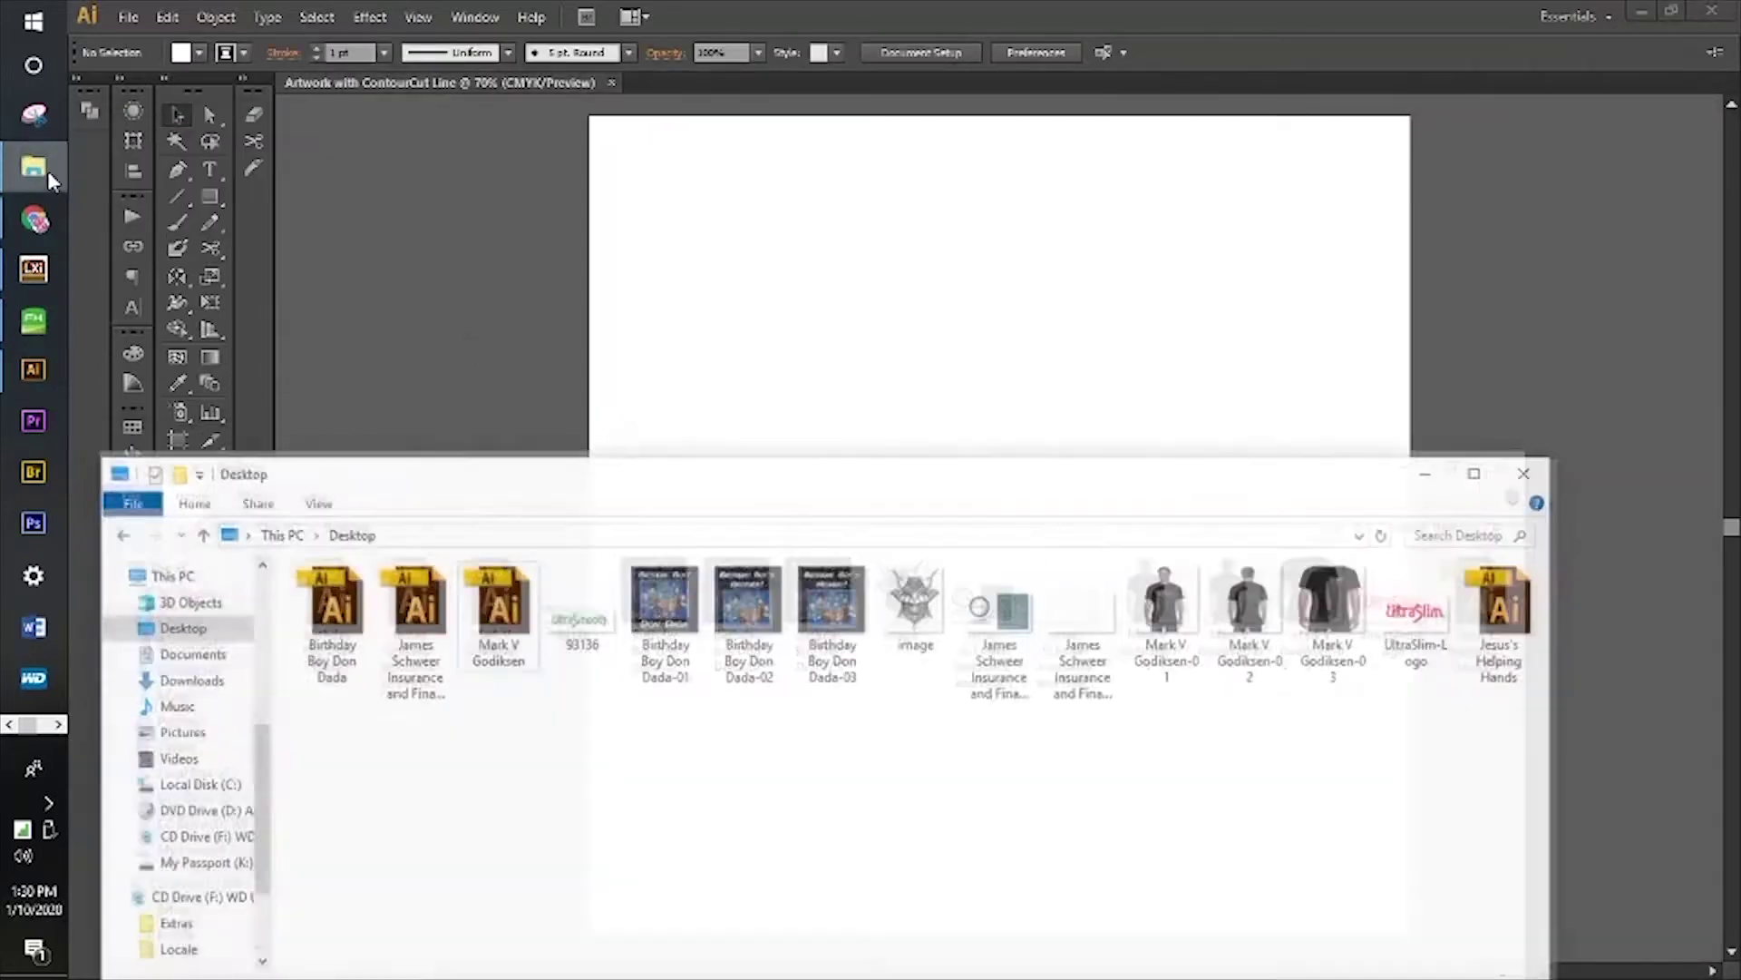
drag(919, 606, 956, 418)
click(1433, 476)
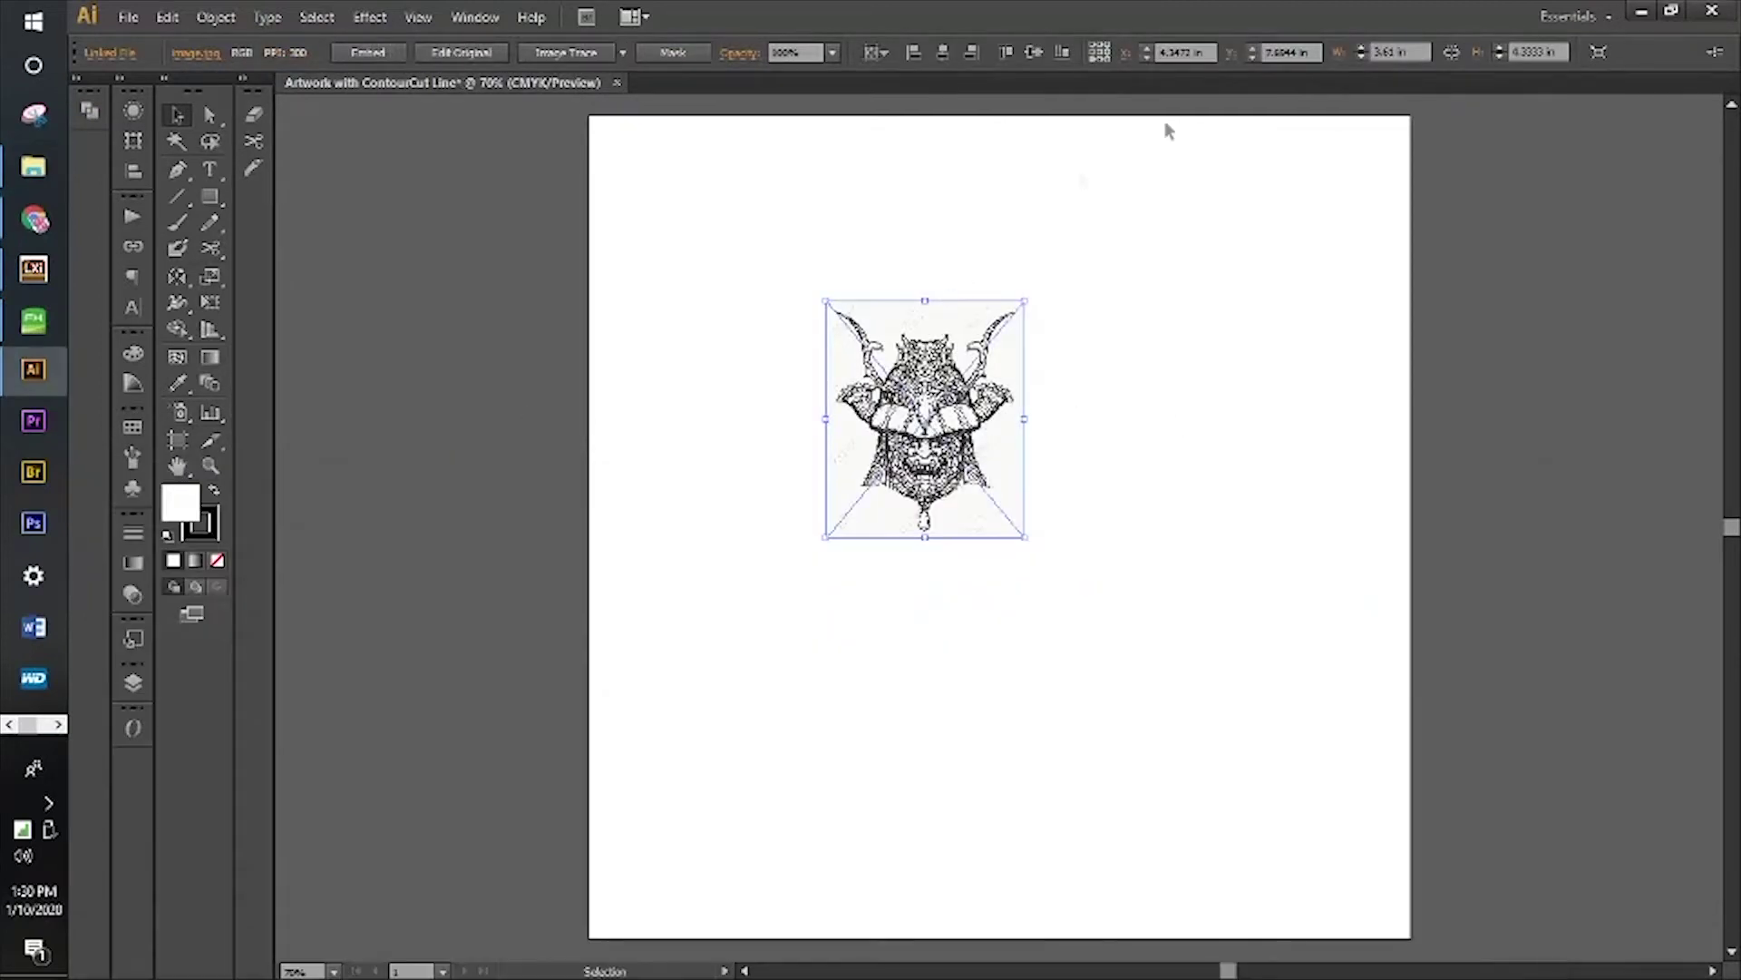
Scale the image proportionally to 13 in tall and centre it on the artboard
click(1452, 52)
click(1530, 52)
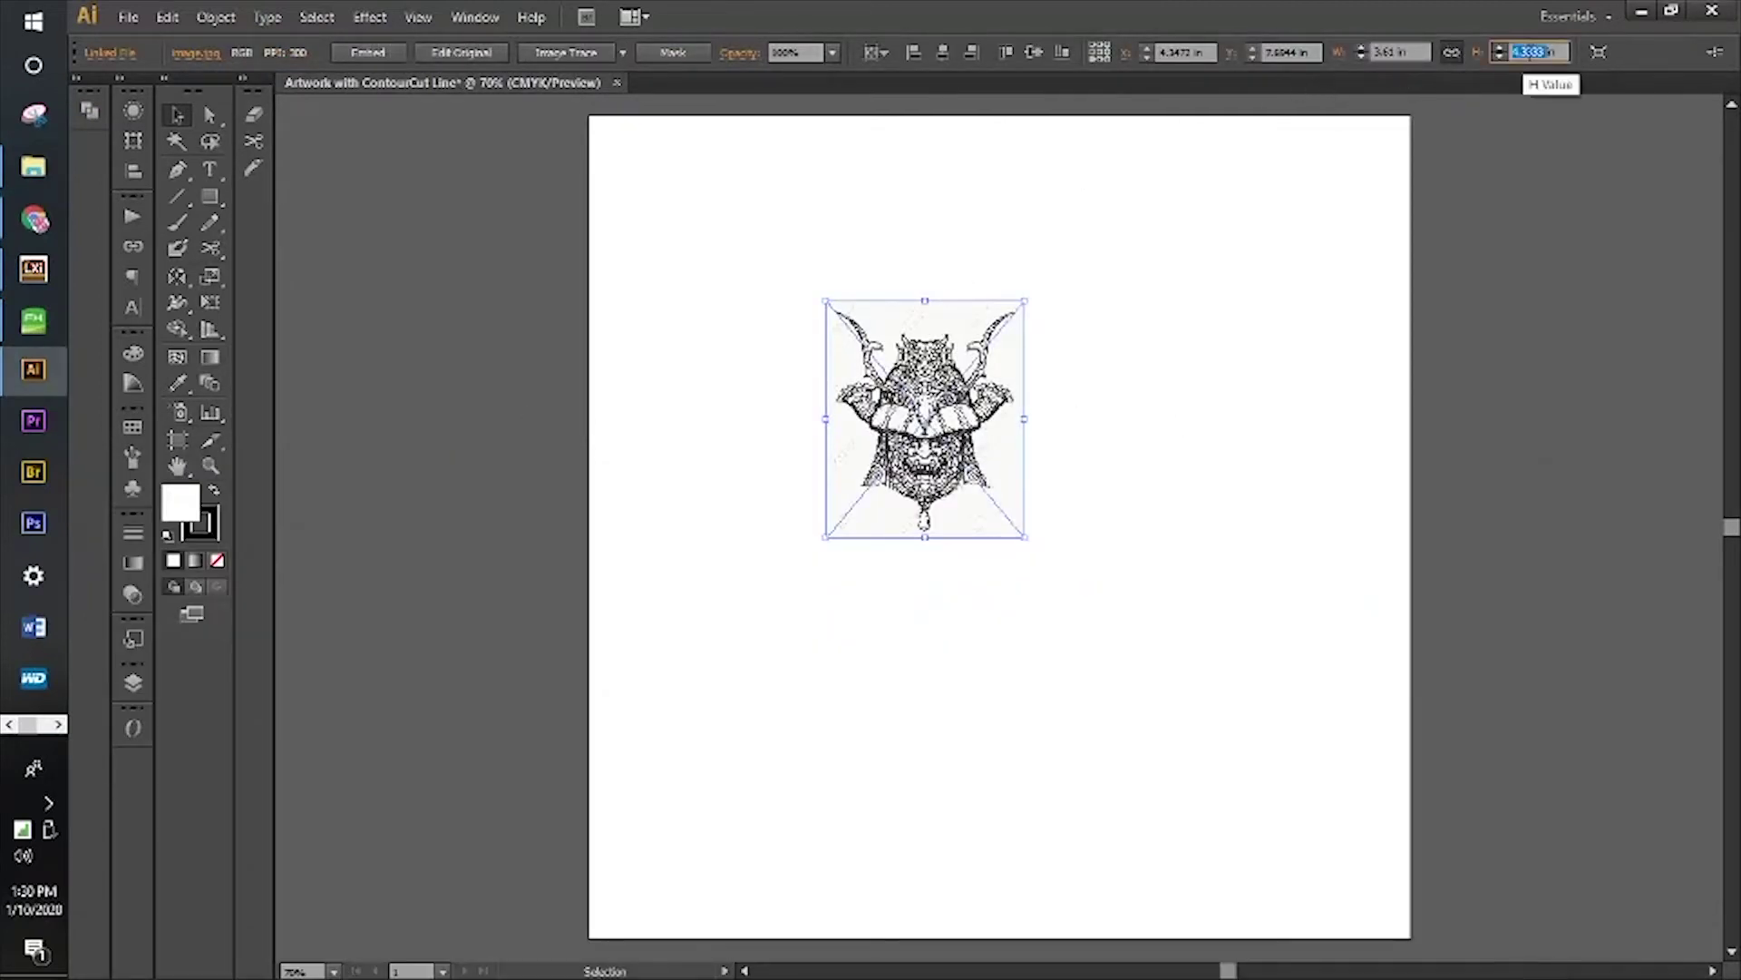
text(13)
key(Return)
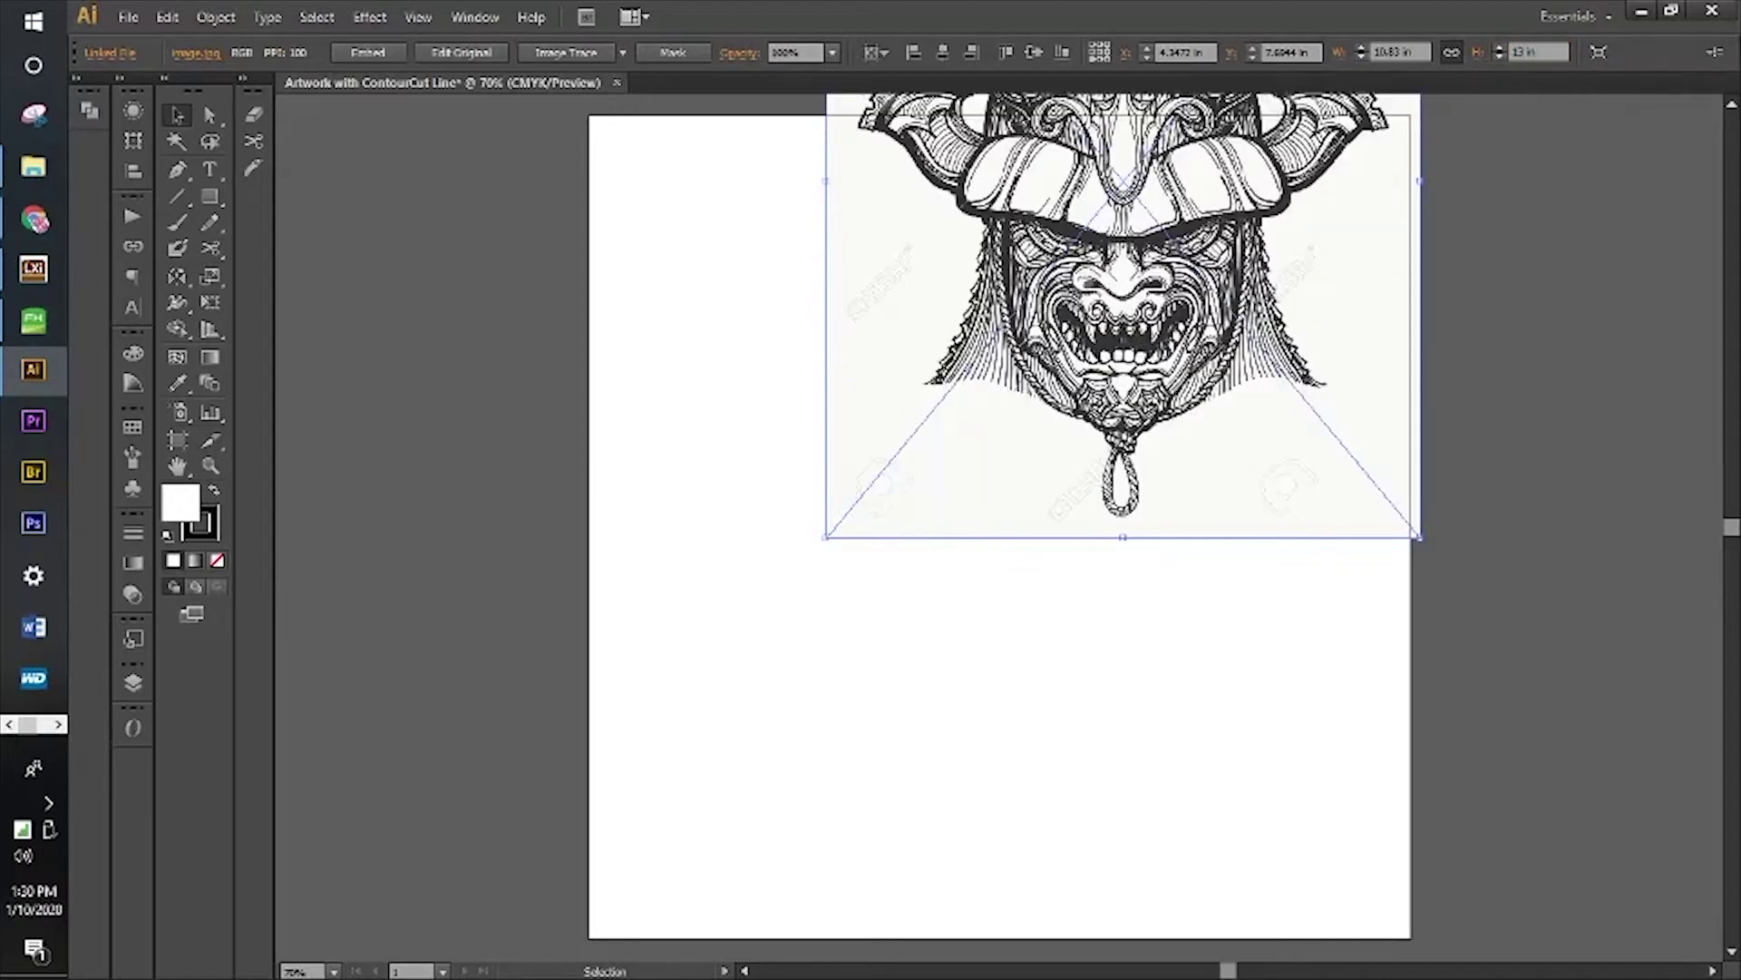
click(943, 51)
click(1034, 51)
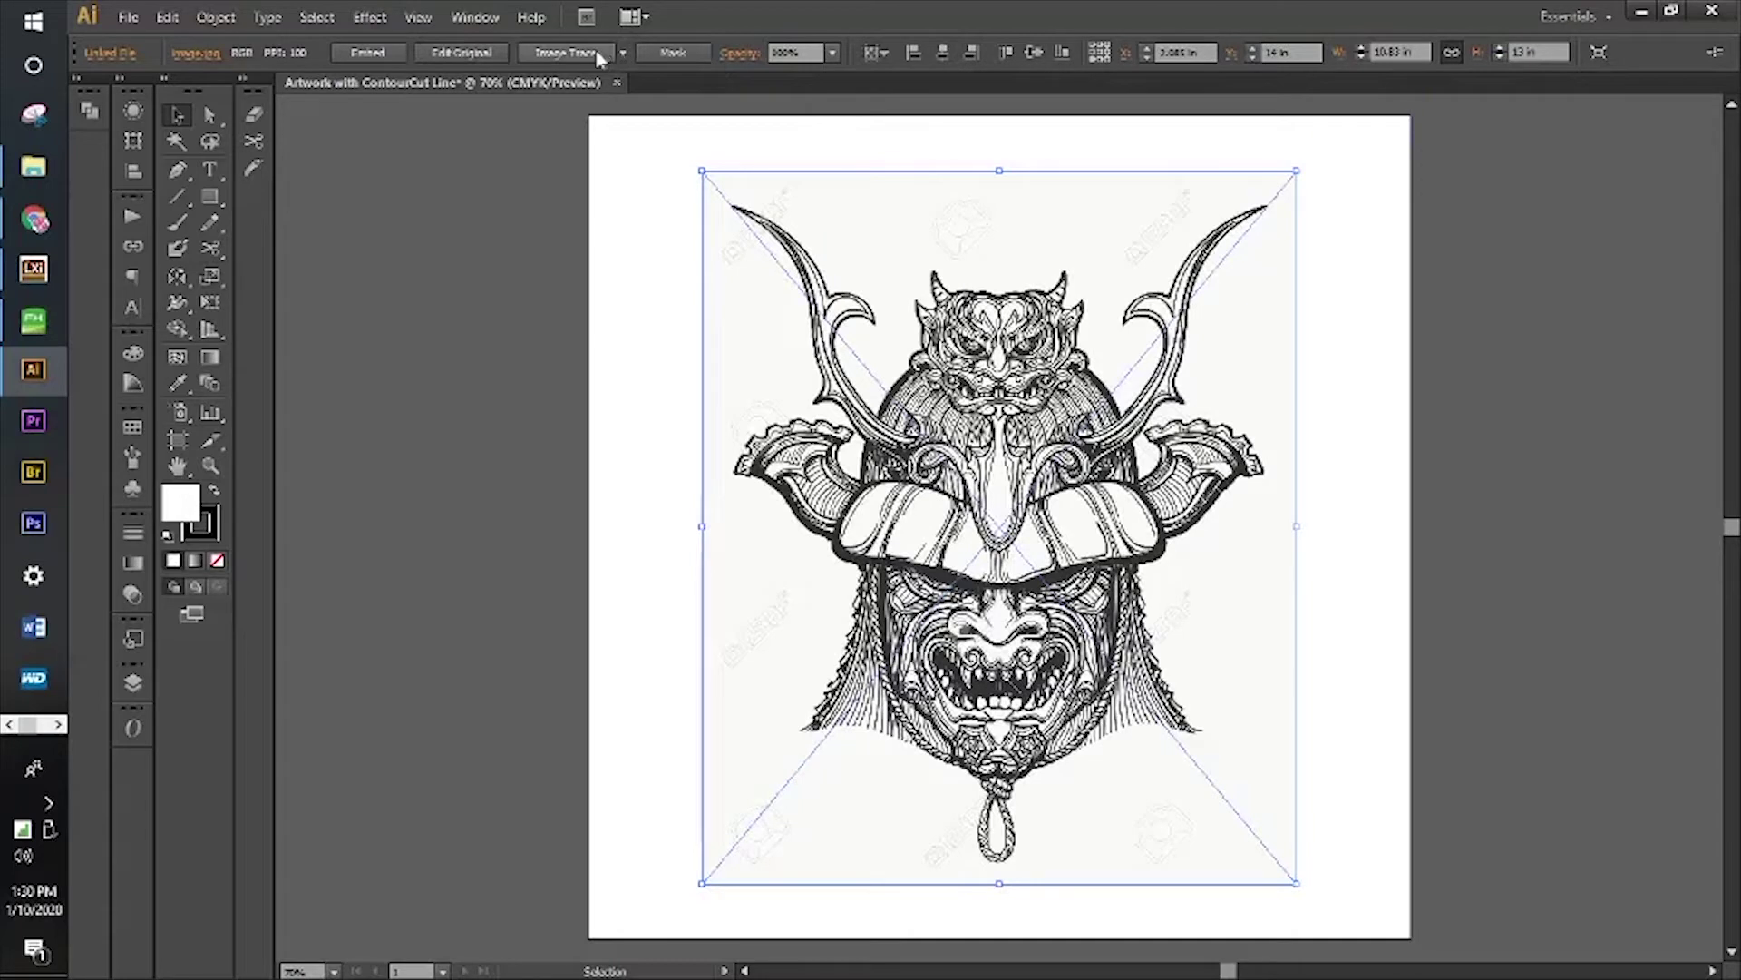
click(623, 53)
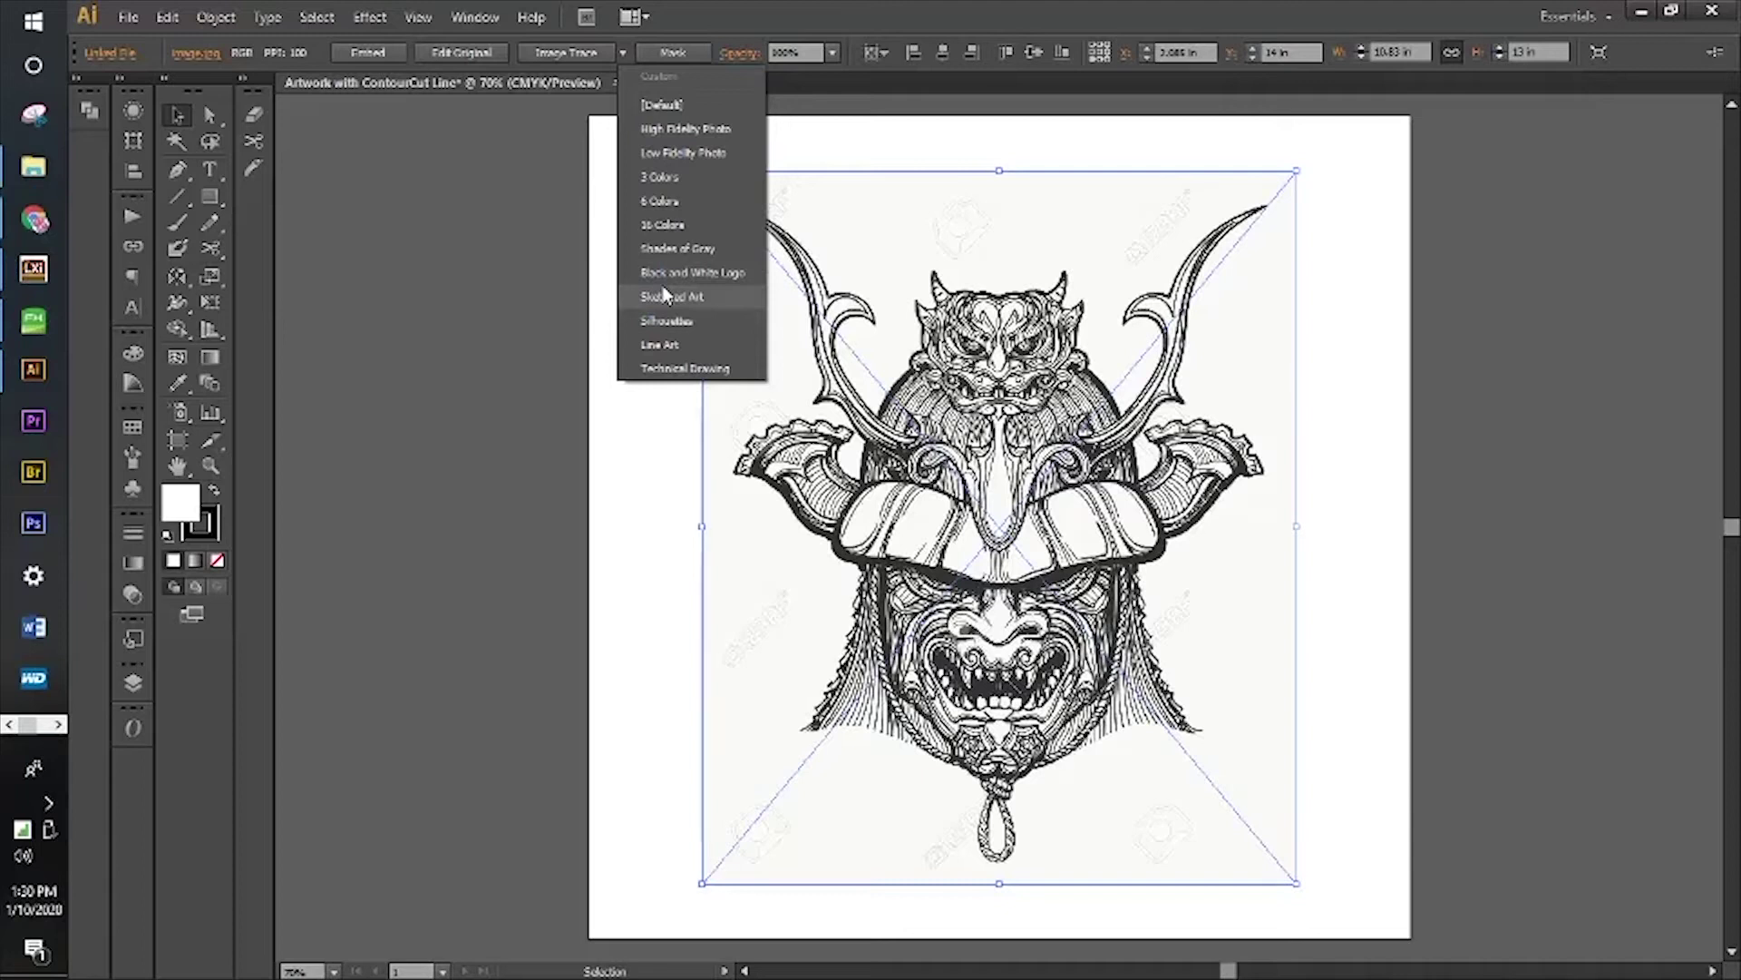
Apply the Line Art Image Trace preset to the samurai image
click(666, 345)
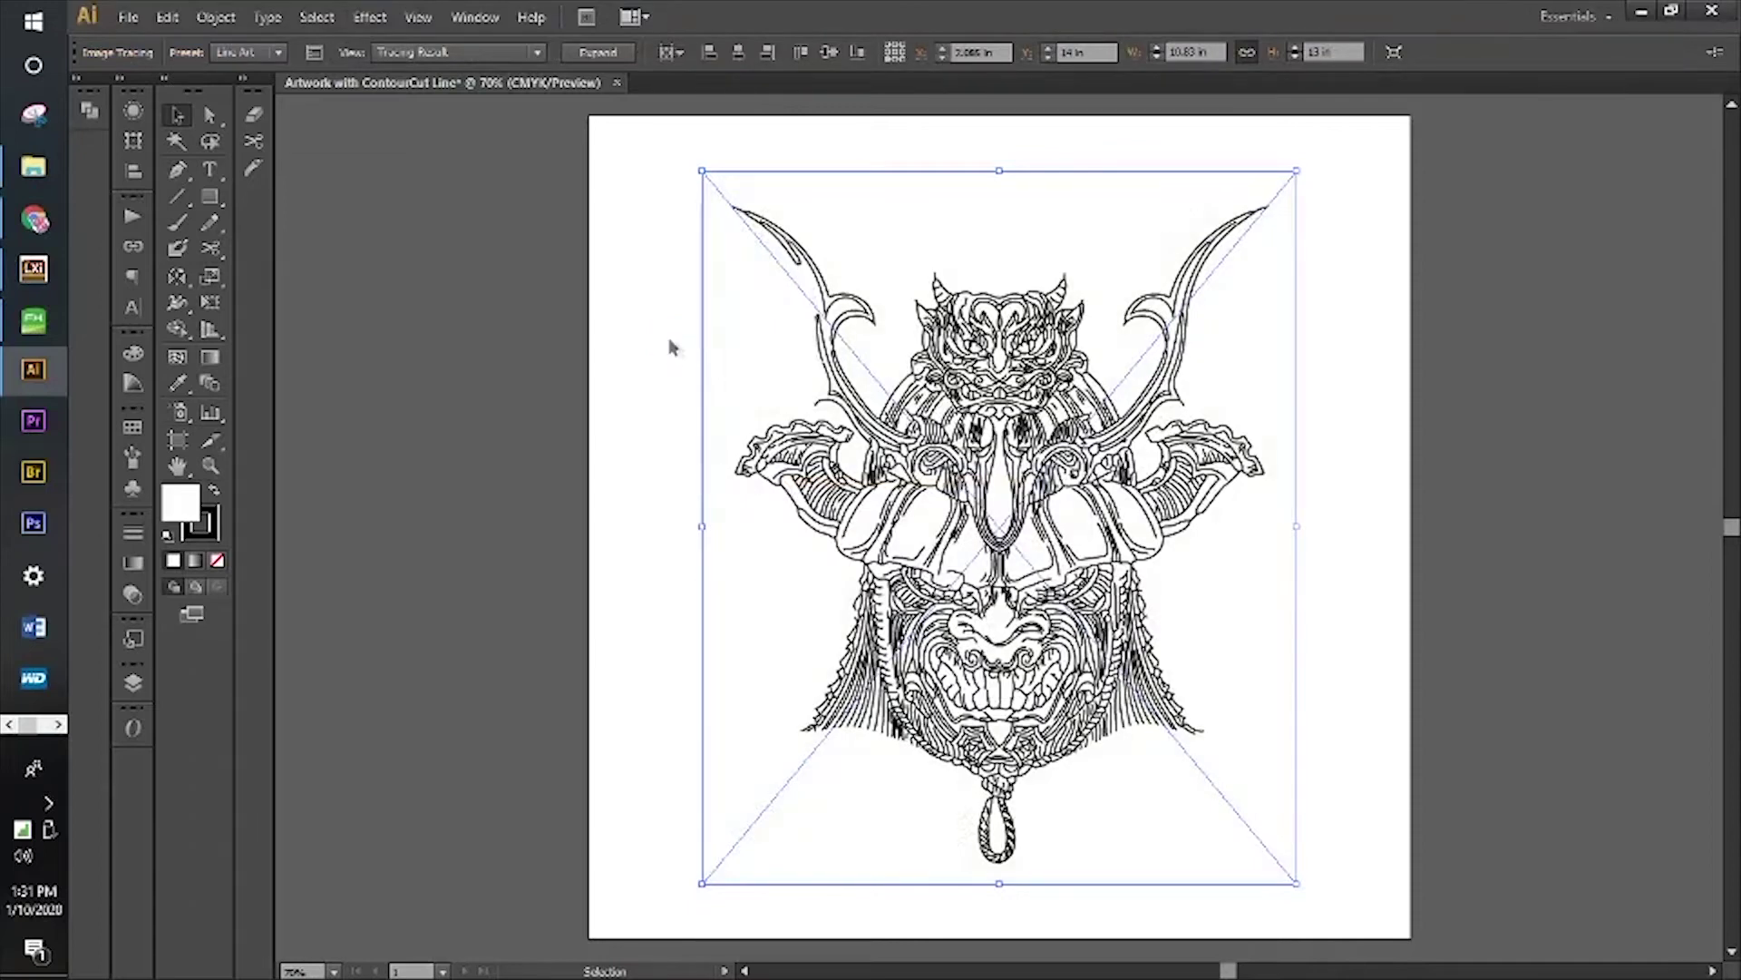
Undo the Line Art trace and retrace the image with the Black and White Logo preset
key(ctrl+z)
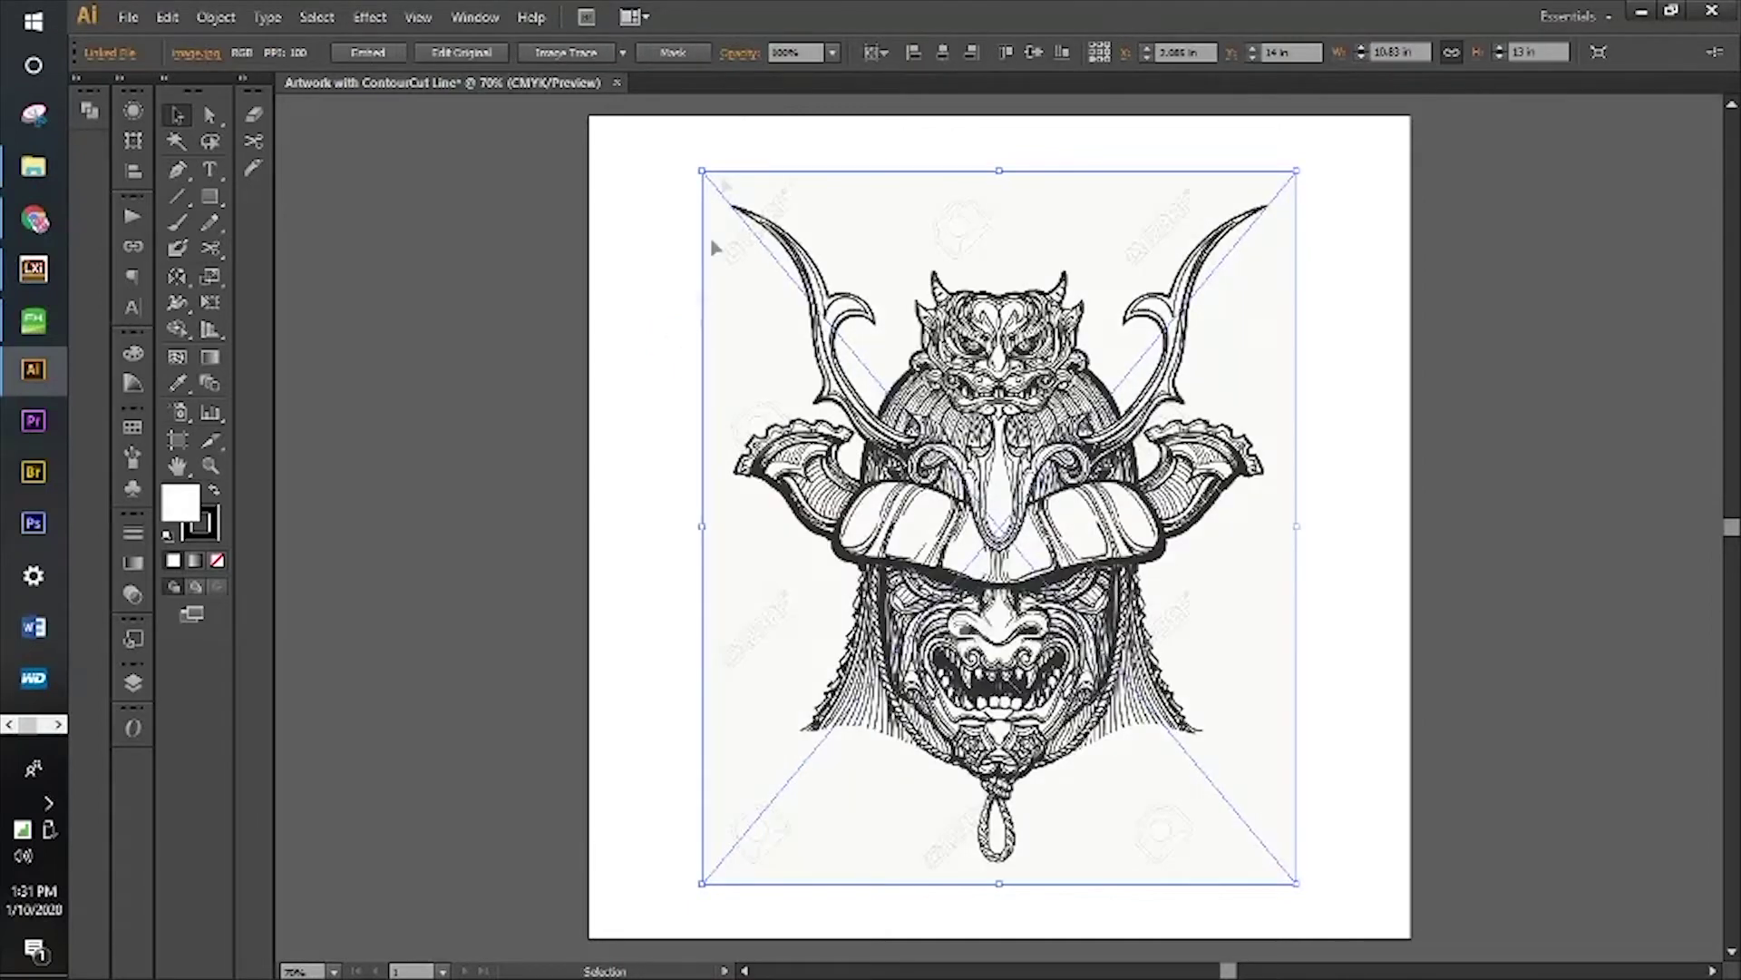
click(624, 53)
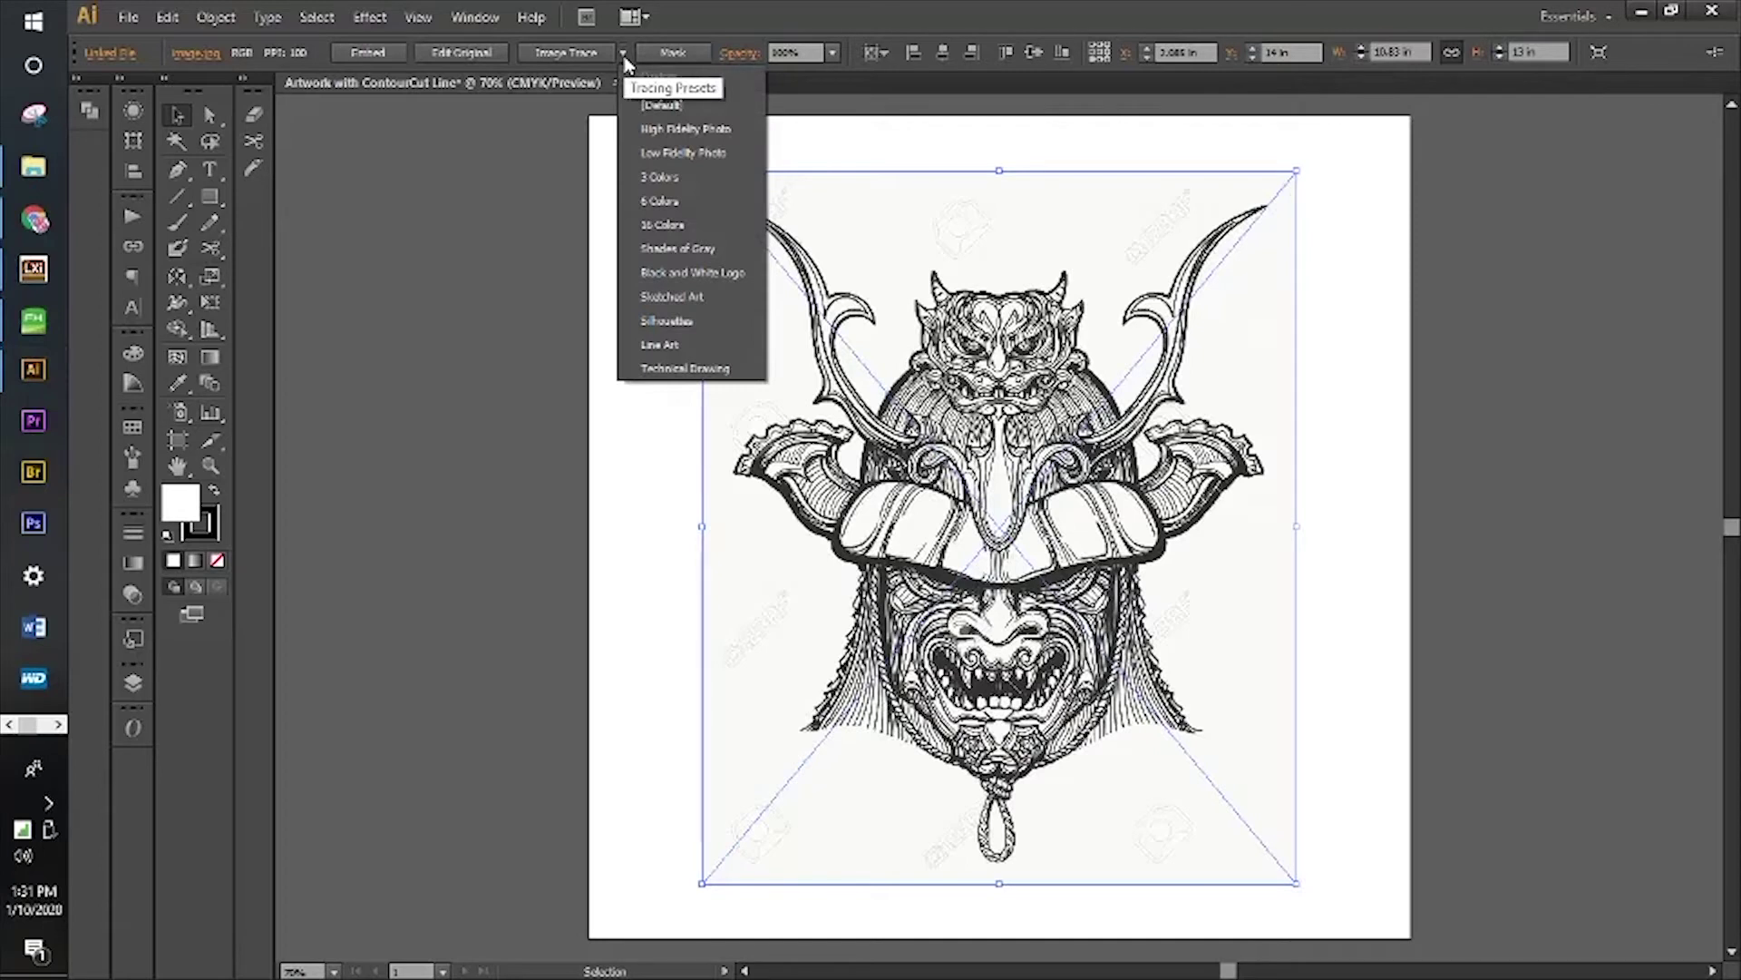
click(671, 263)
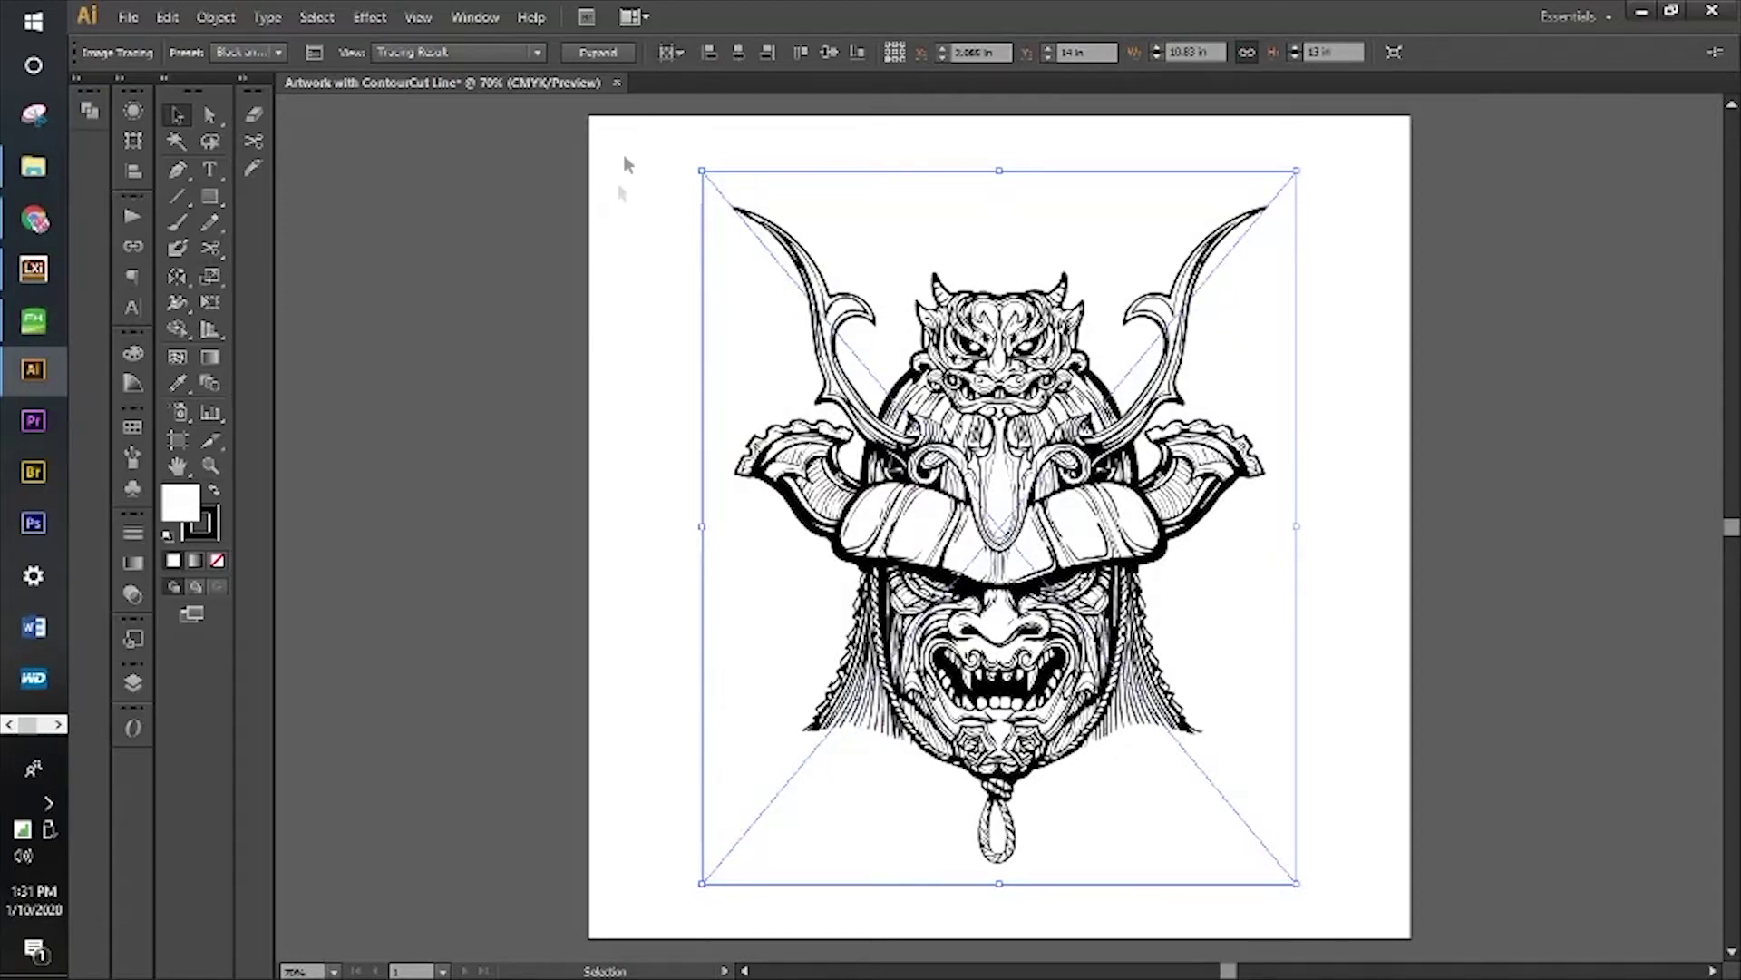
click(598, 54)
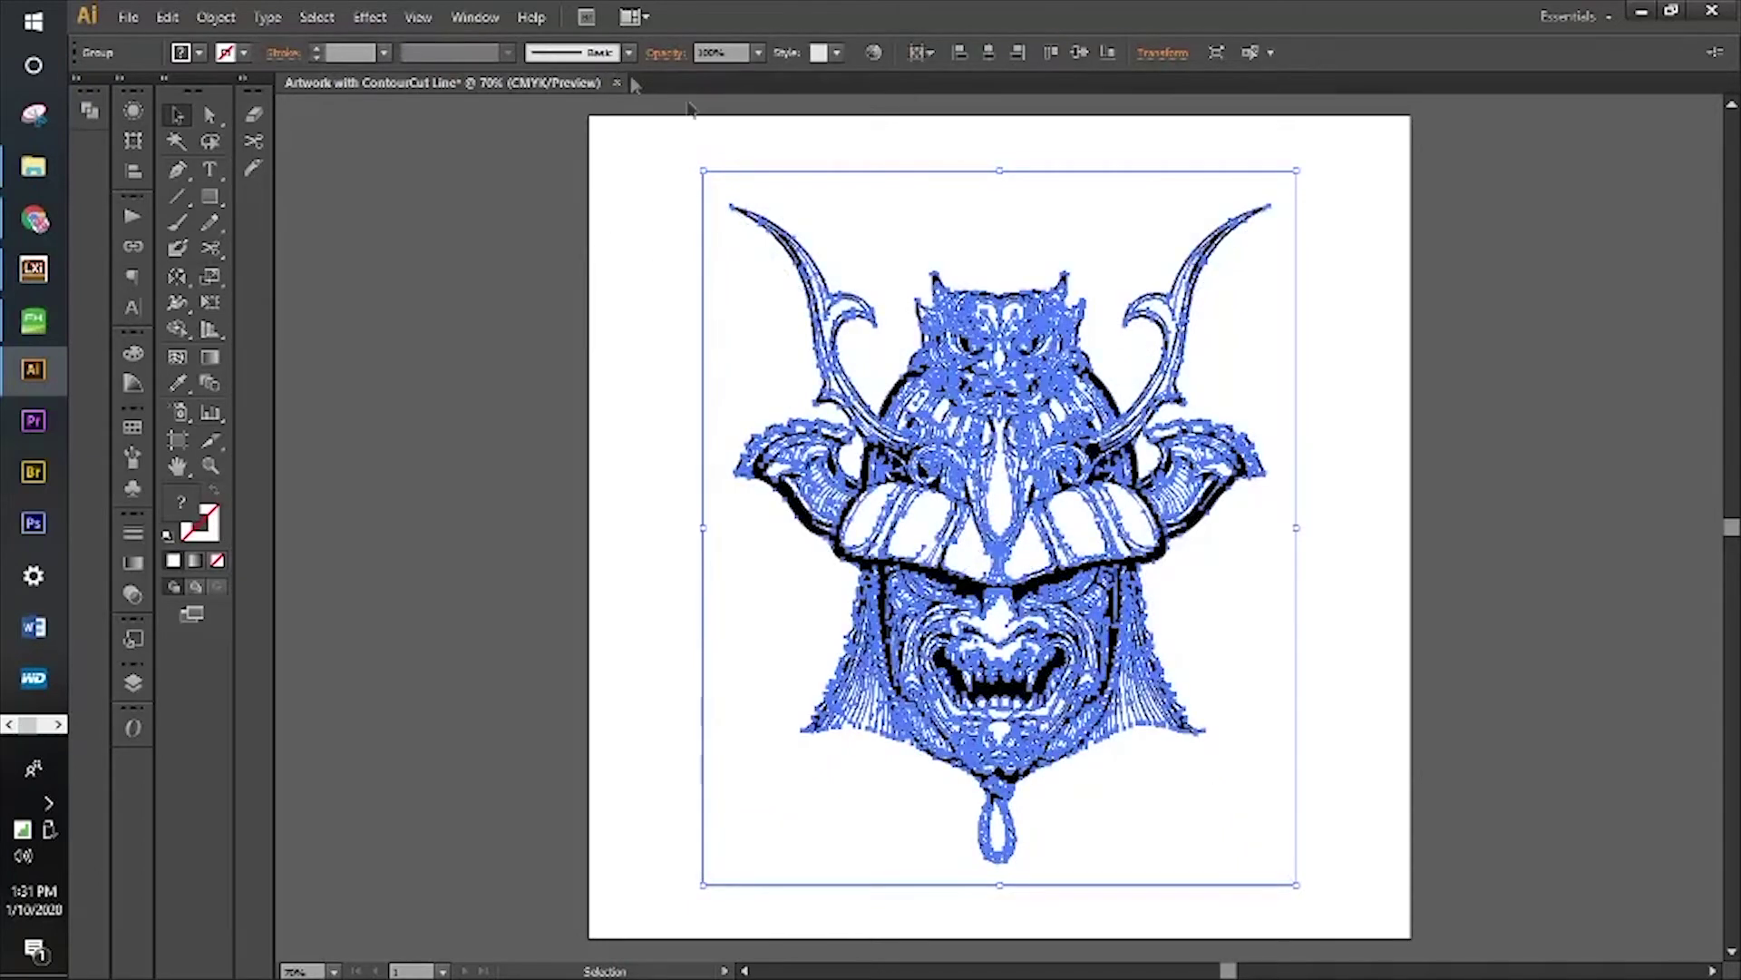
Ungroup the expanded trace and delete its white background shape
right_click(1216, 403)
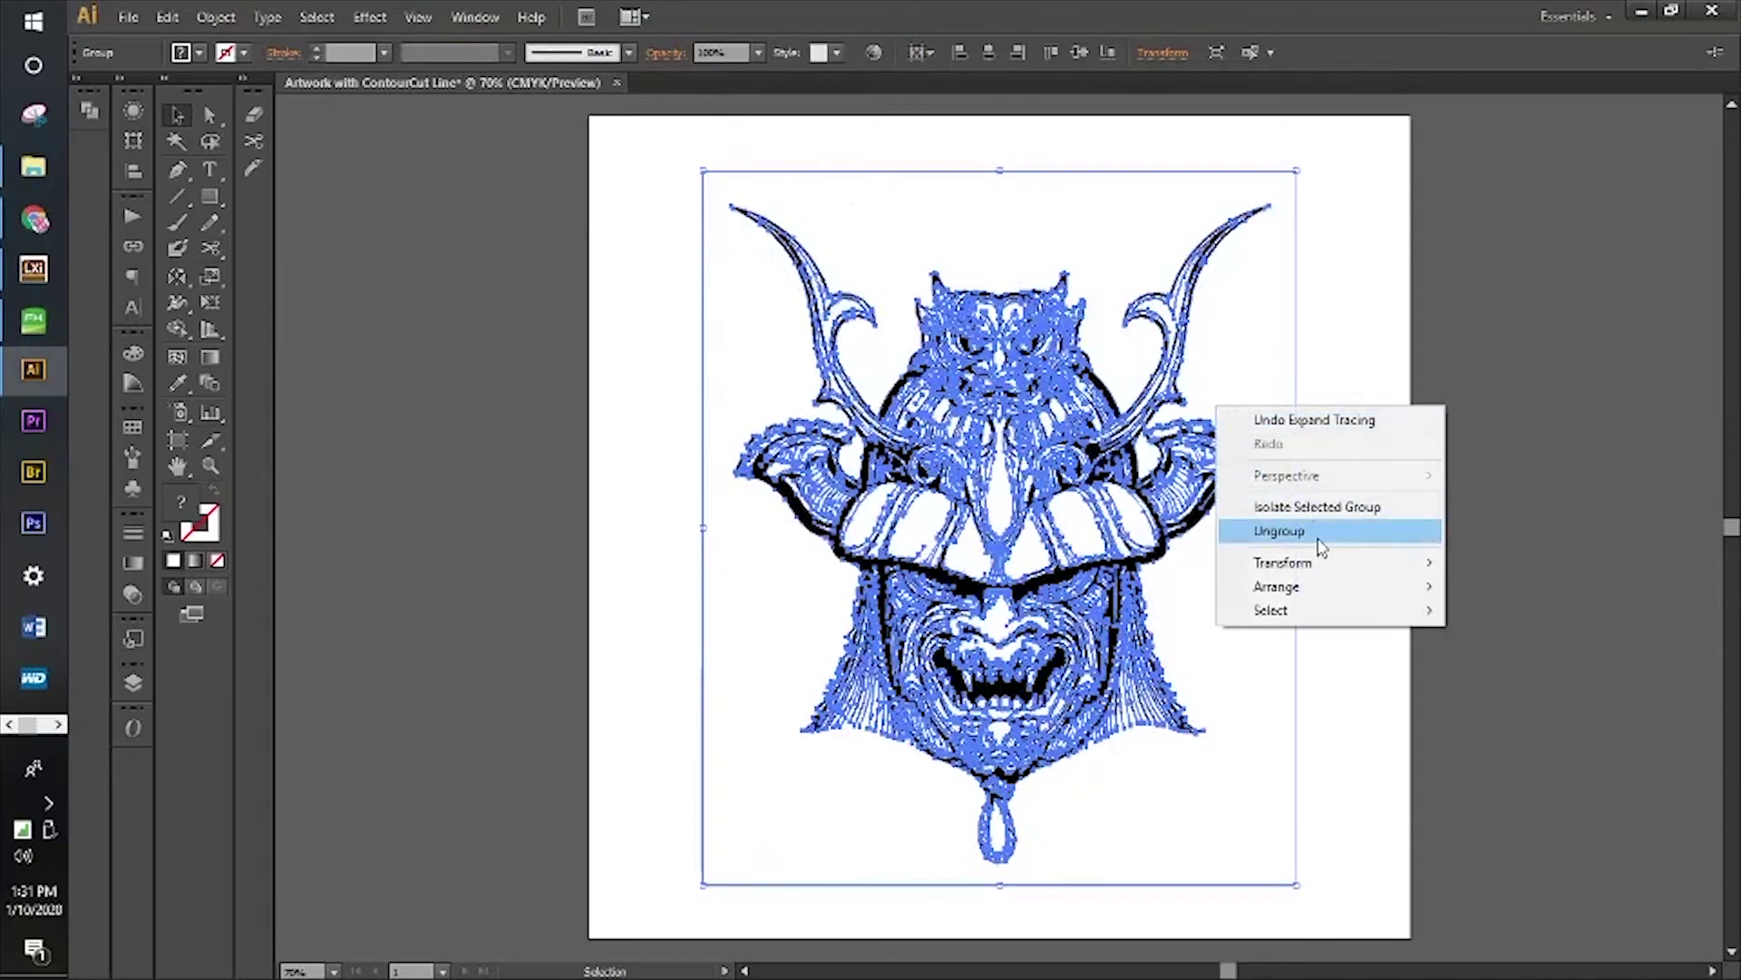
click(1319, 535)
click(1339, 535)
click(1224, 555)
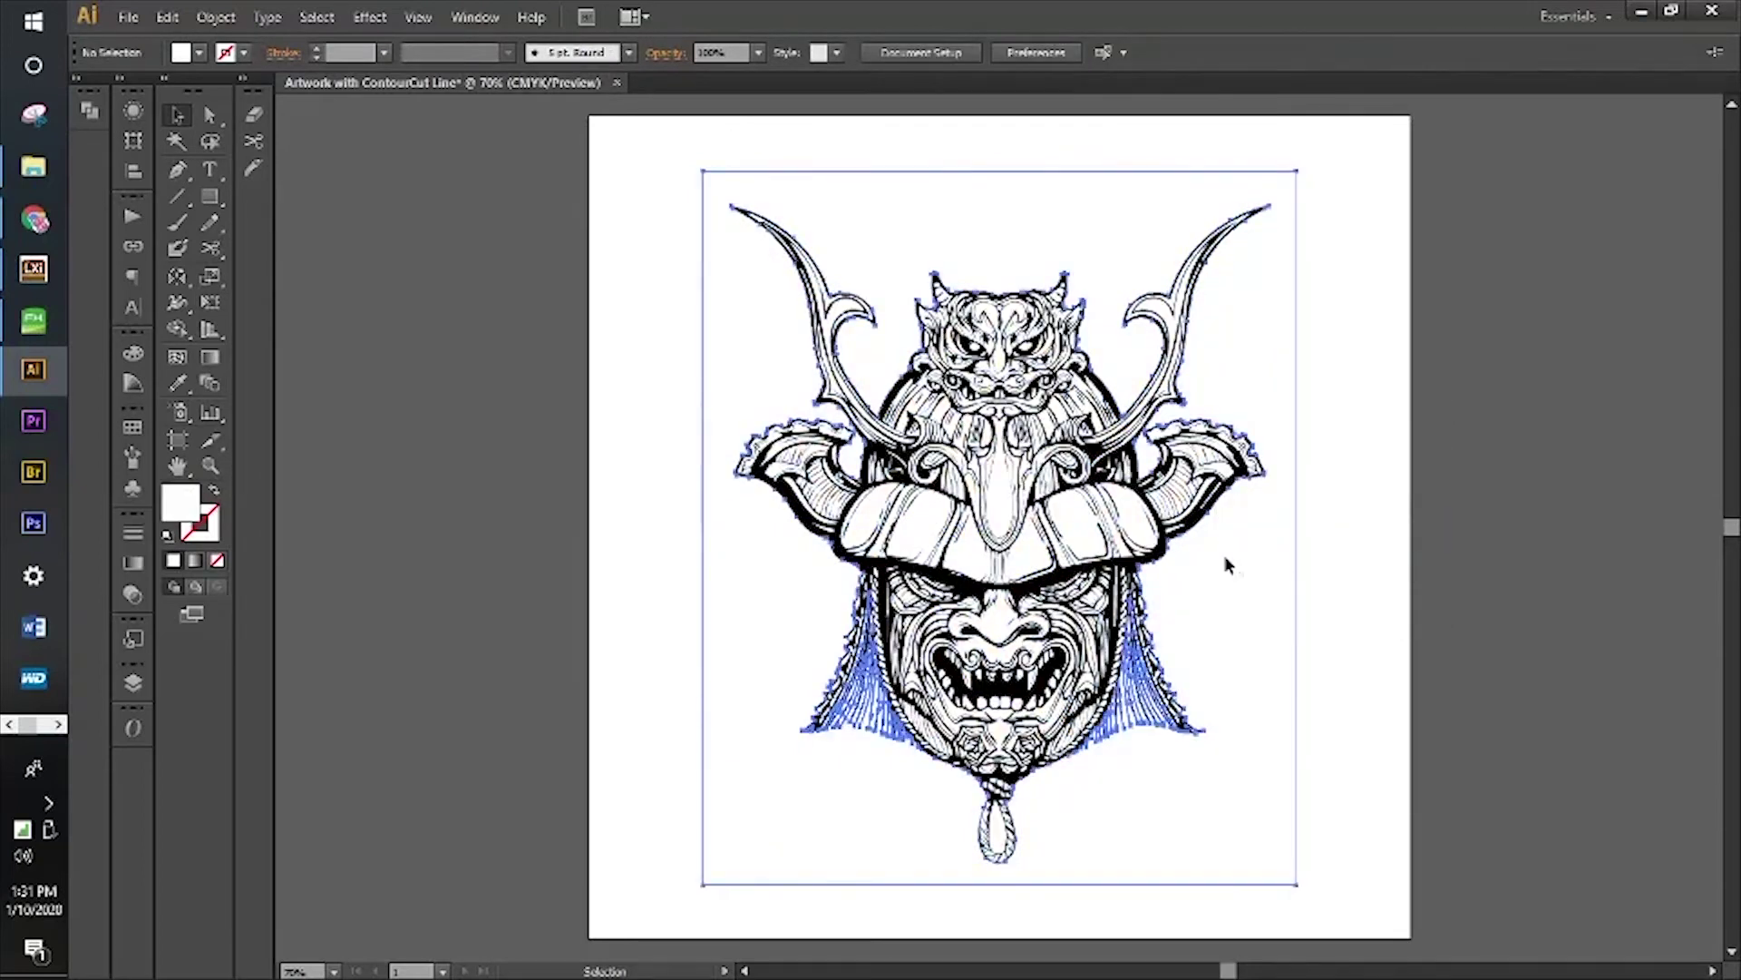
key(Delete)
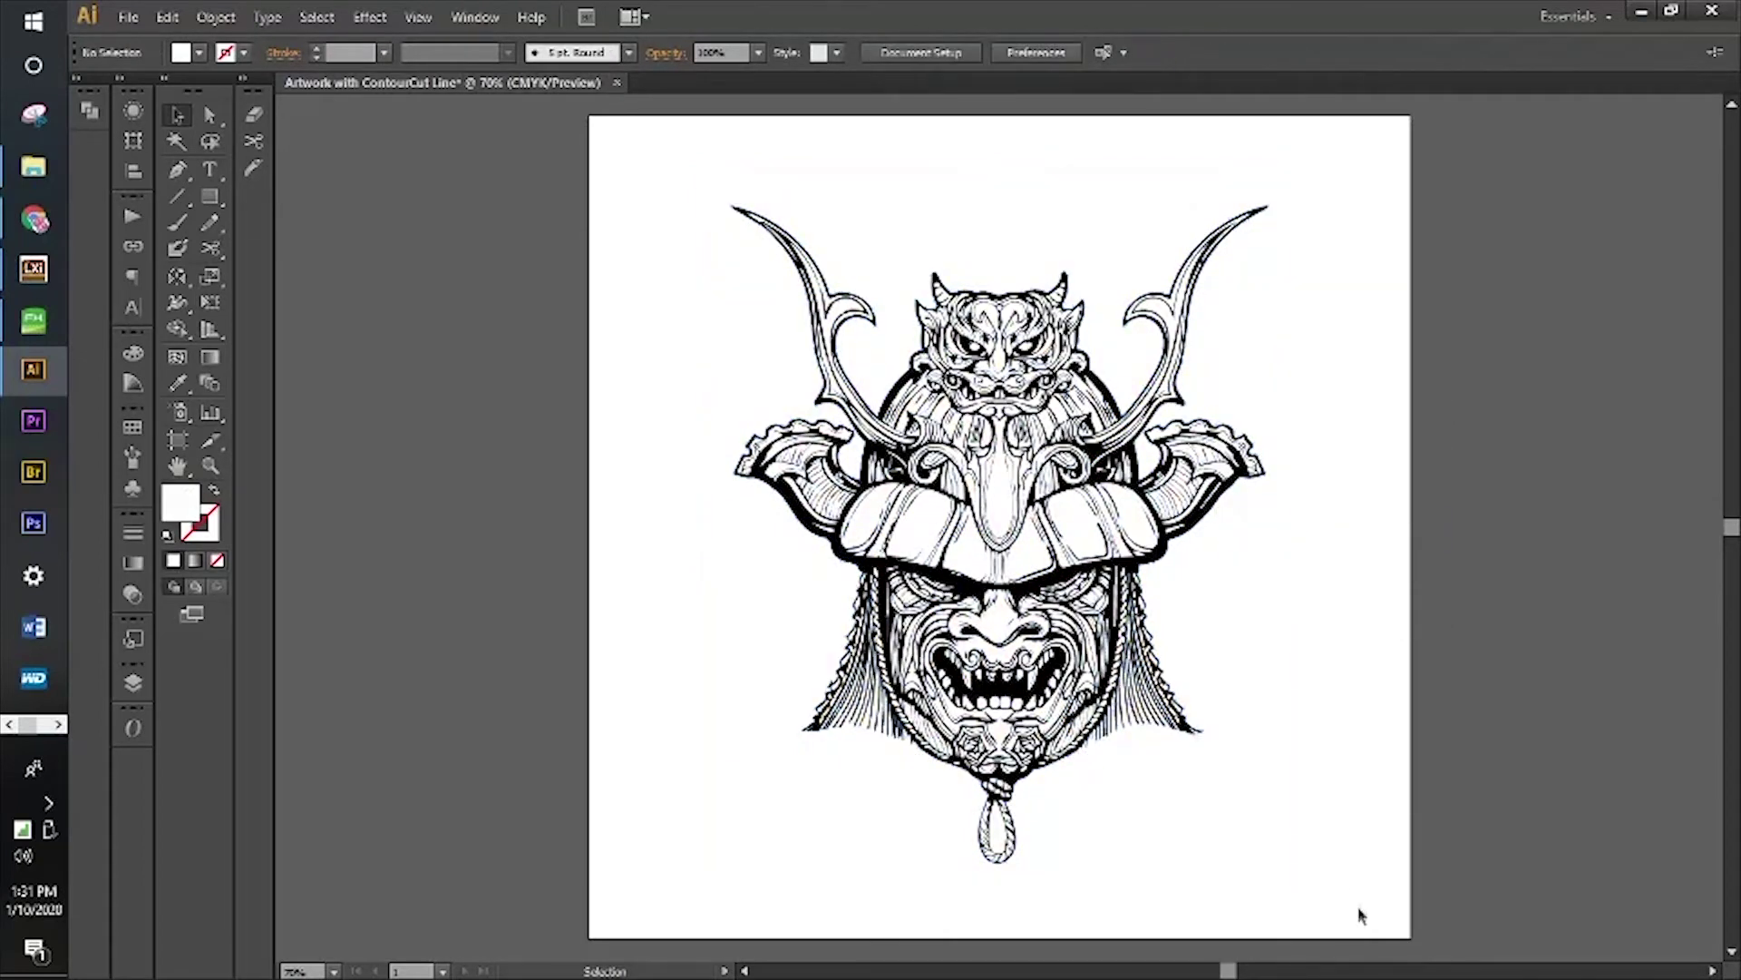
Group the helmet paths and drag a copy to the left of the artboard
drag(1358, 901, 605, 306)
key(ctrl+0)
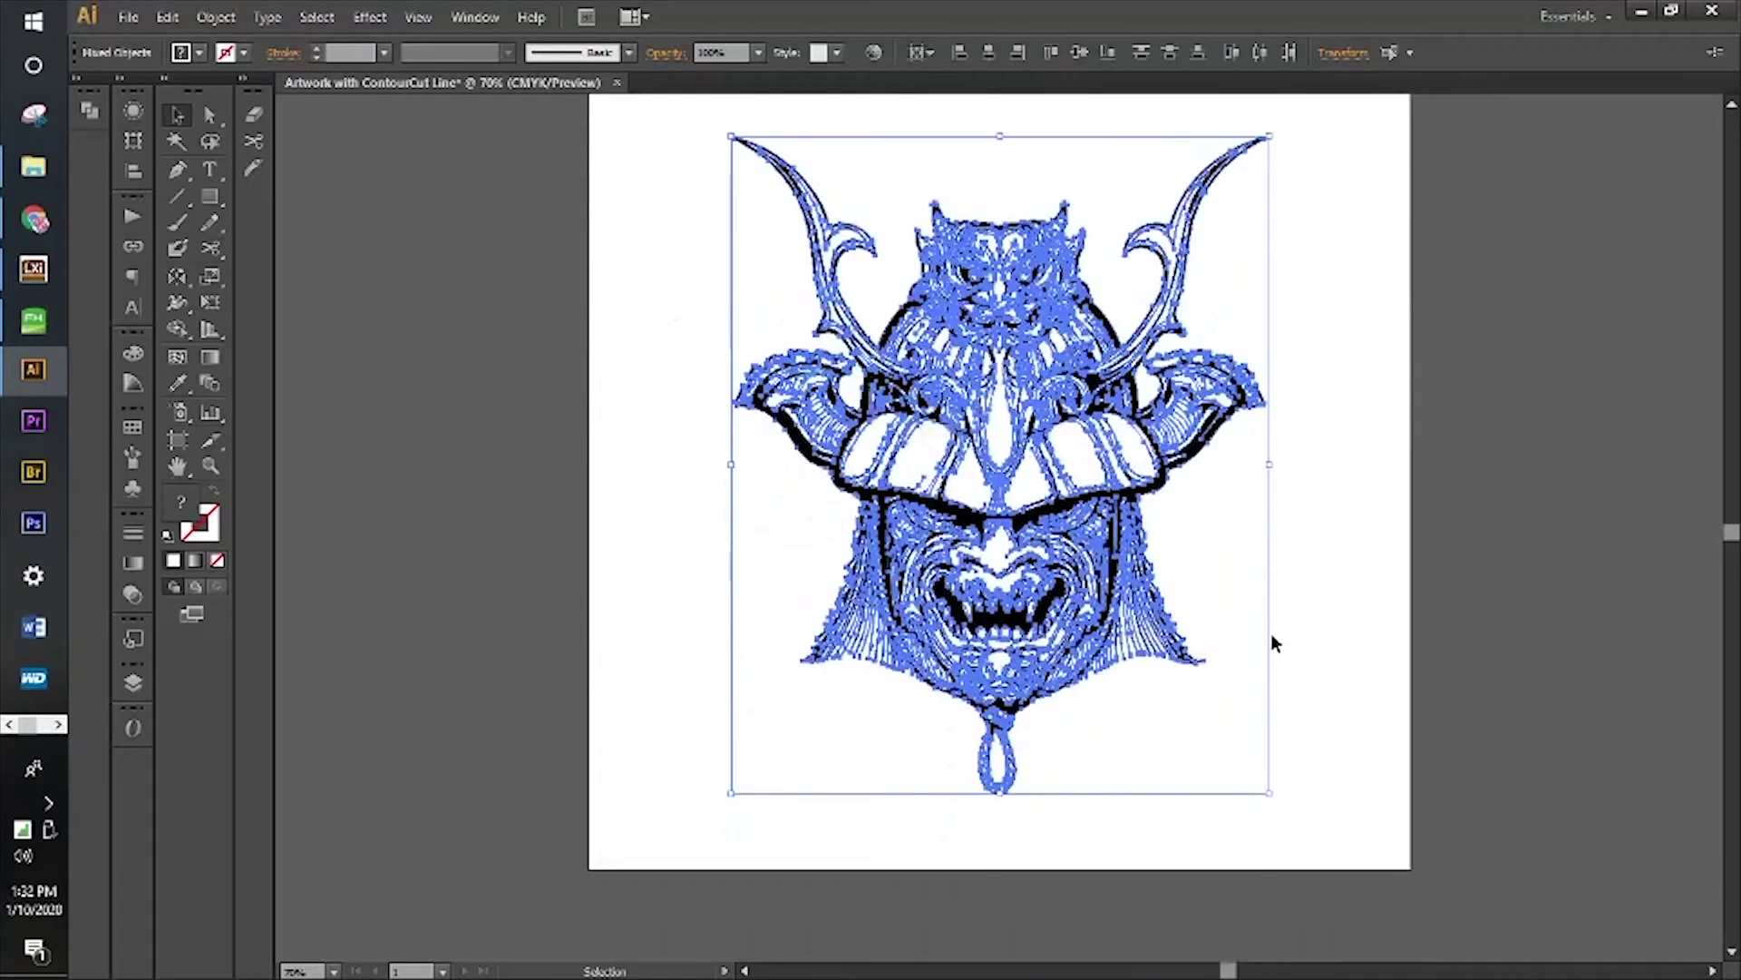
key(ctrl+minus)
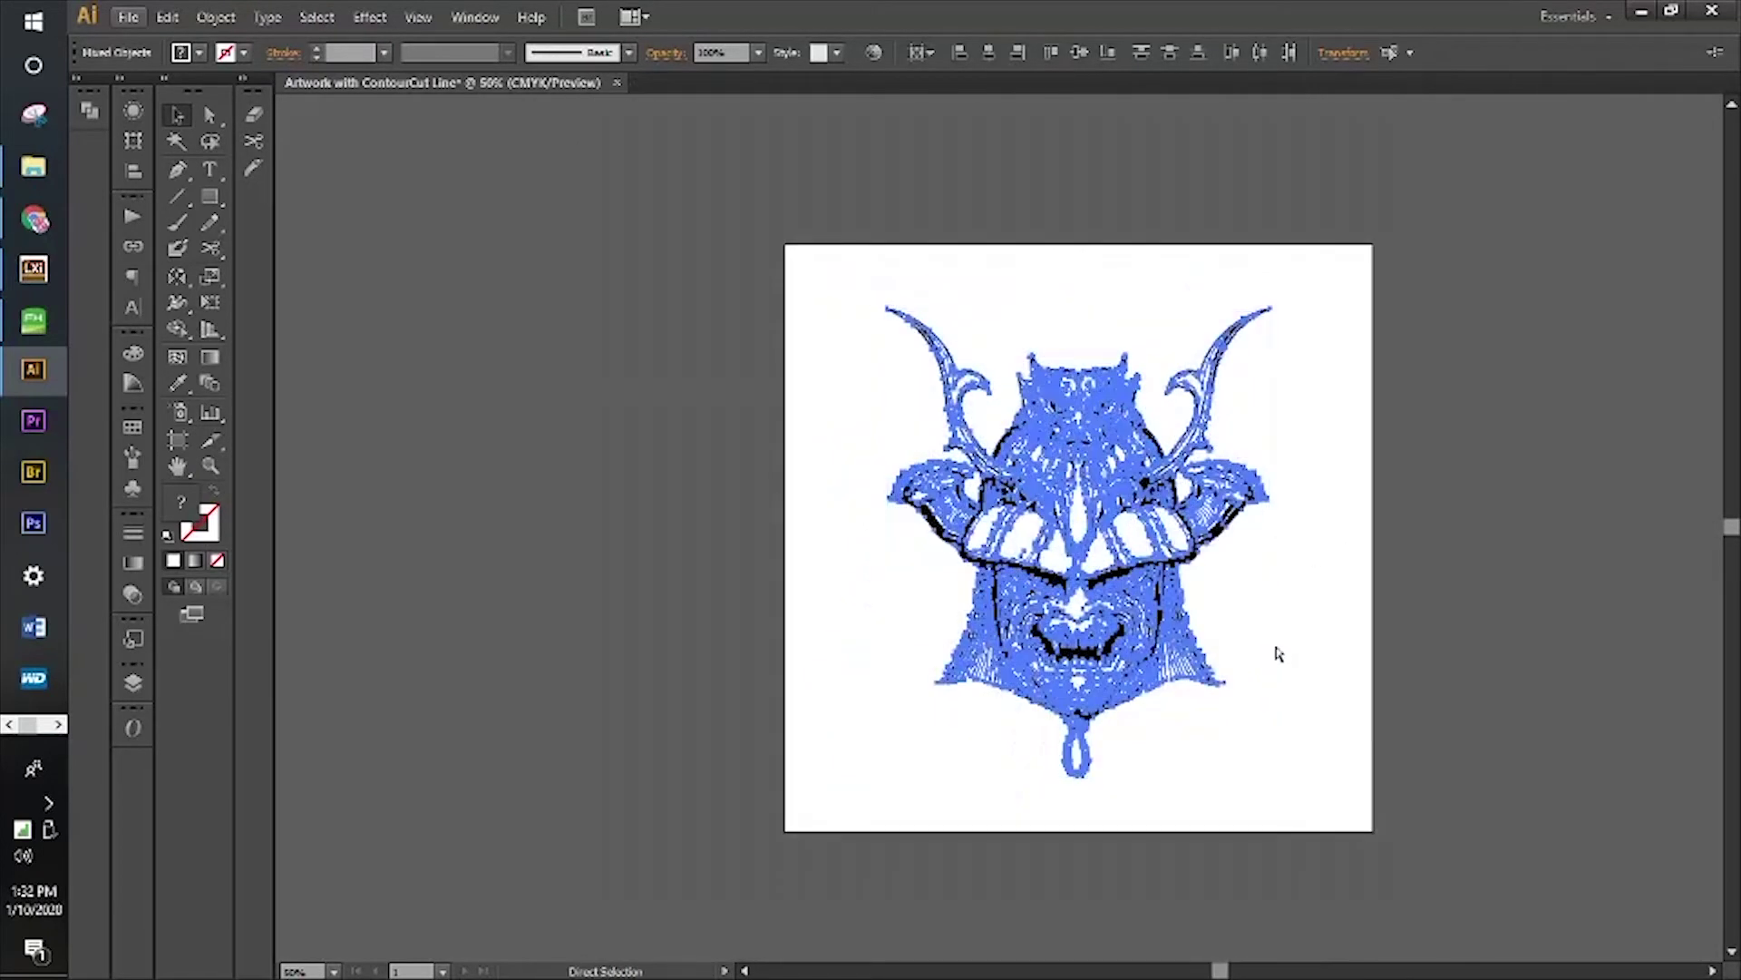
key(ctrl+g)
key(v)
scroll(1185, 564, up, 2)
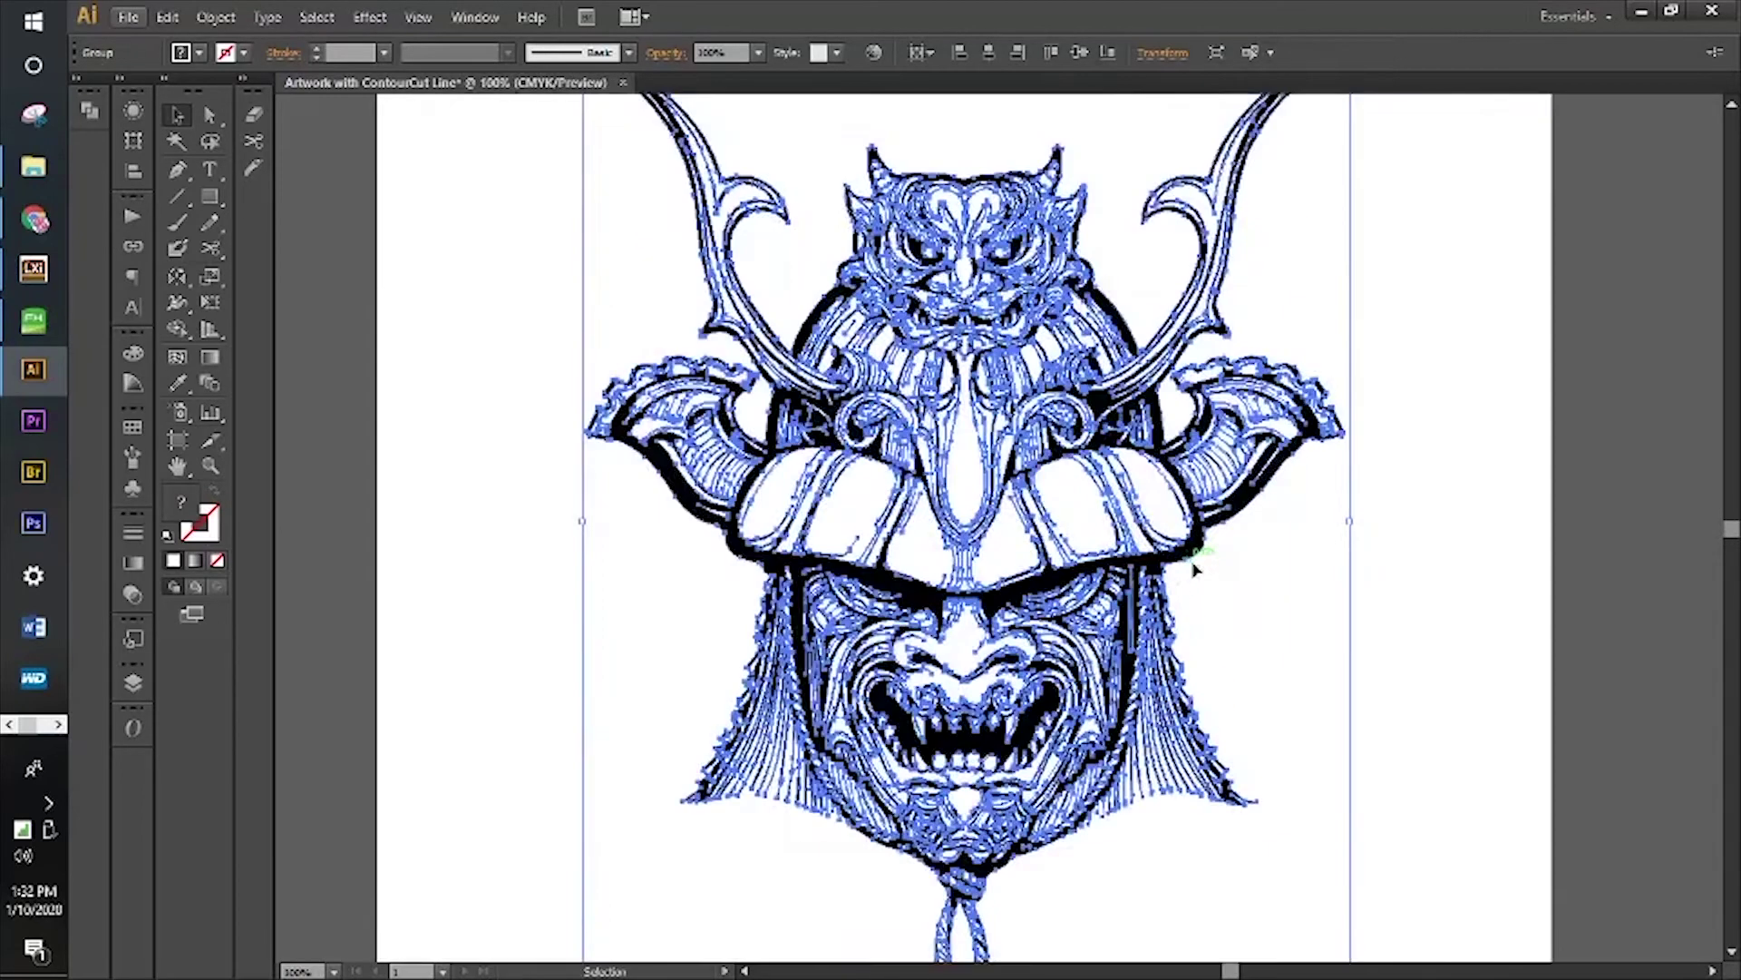
scroll(1185, 563, down, 2)
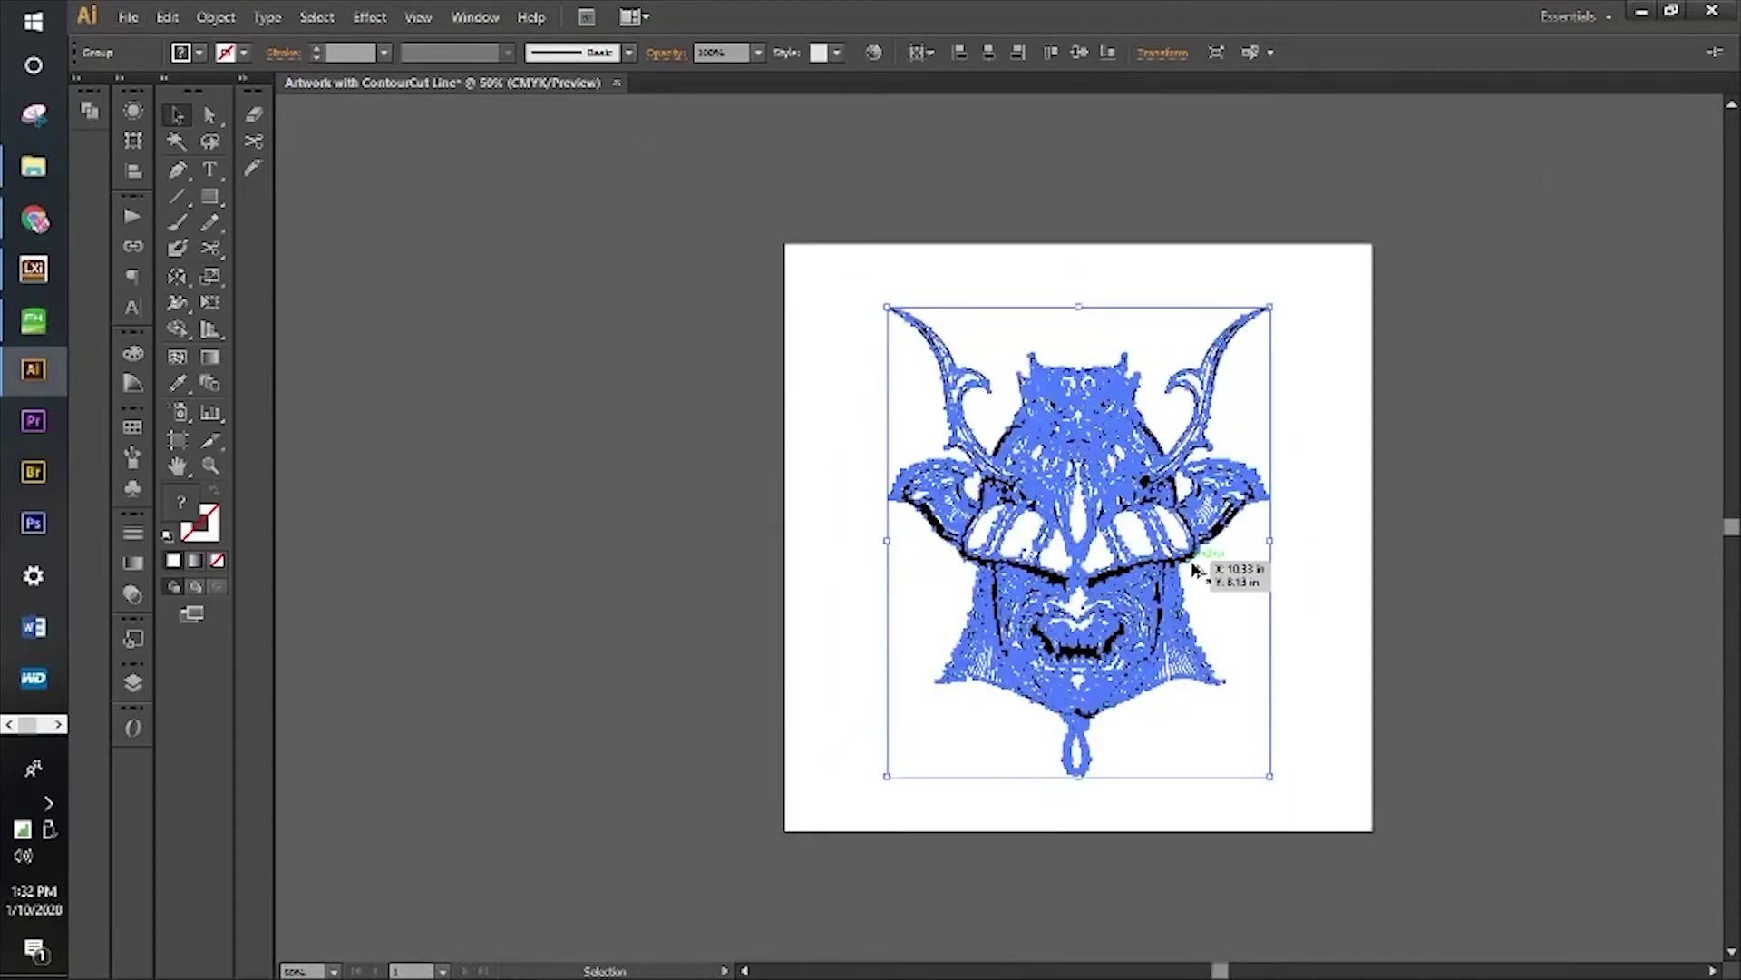
drag(1194, 568, 632, 563)
Unite the copied helmet with Pathfinder and ungroup the merged result
scroll(632, 562, left, 3)
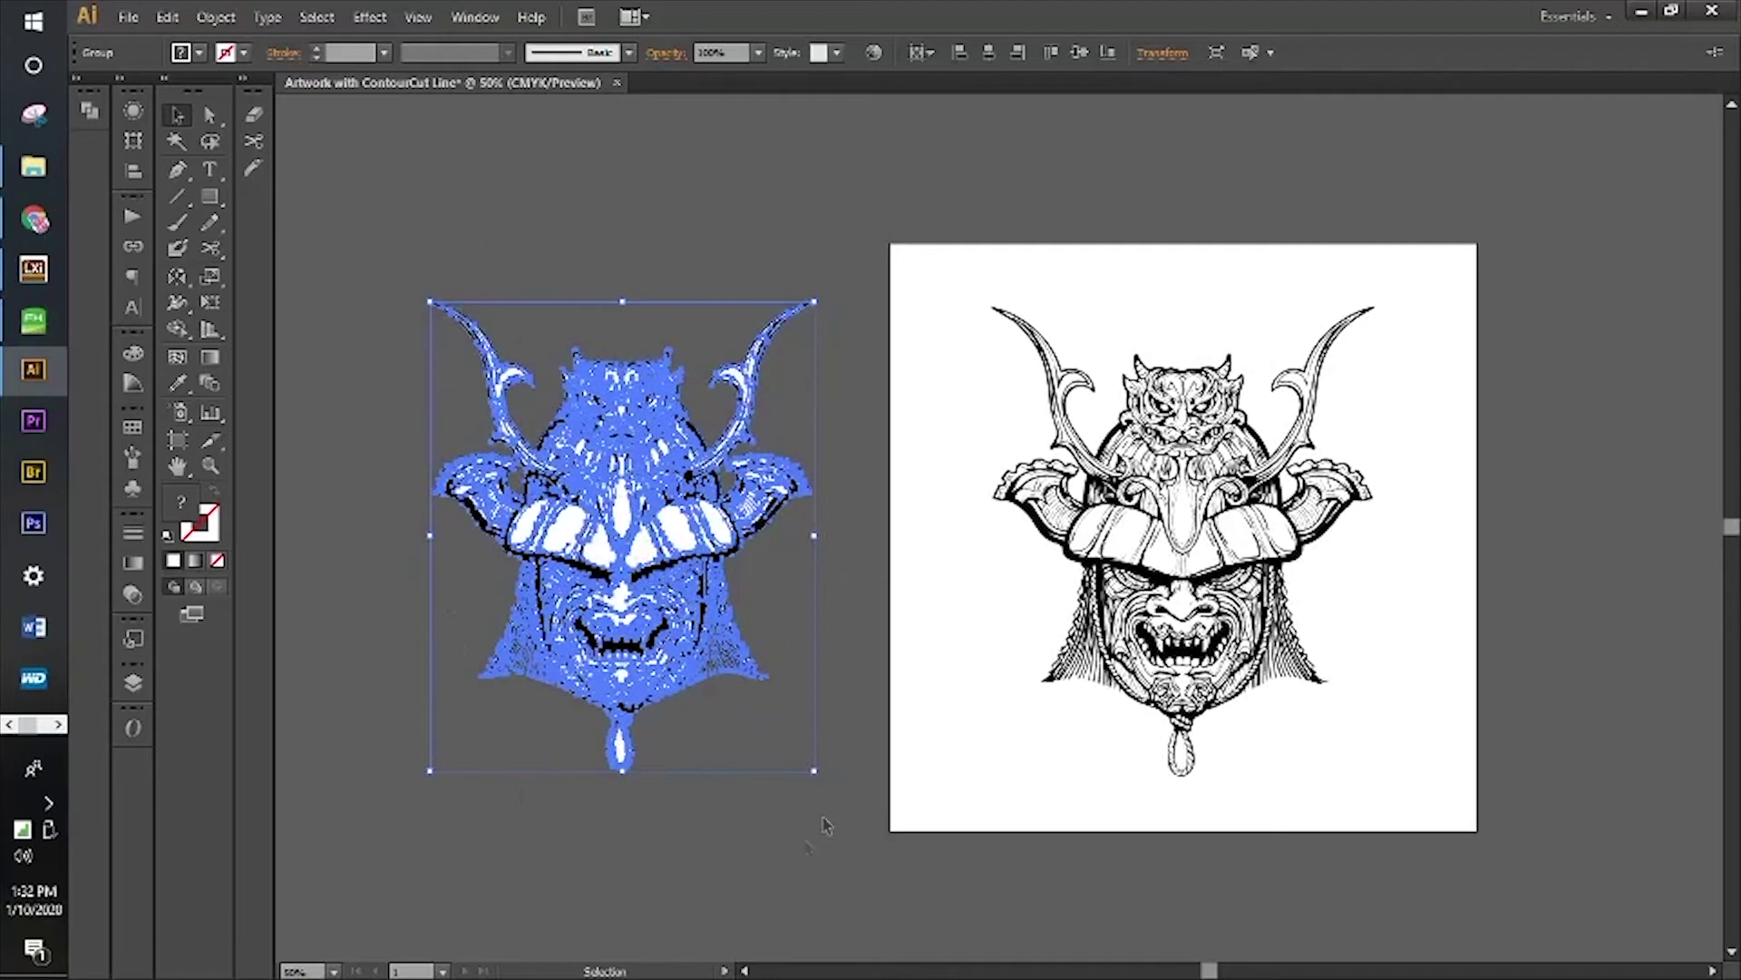
click(89, 110)
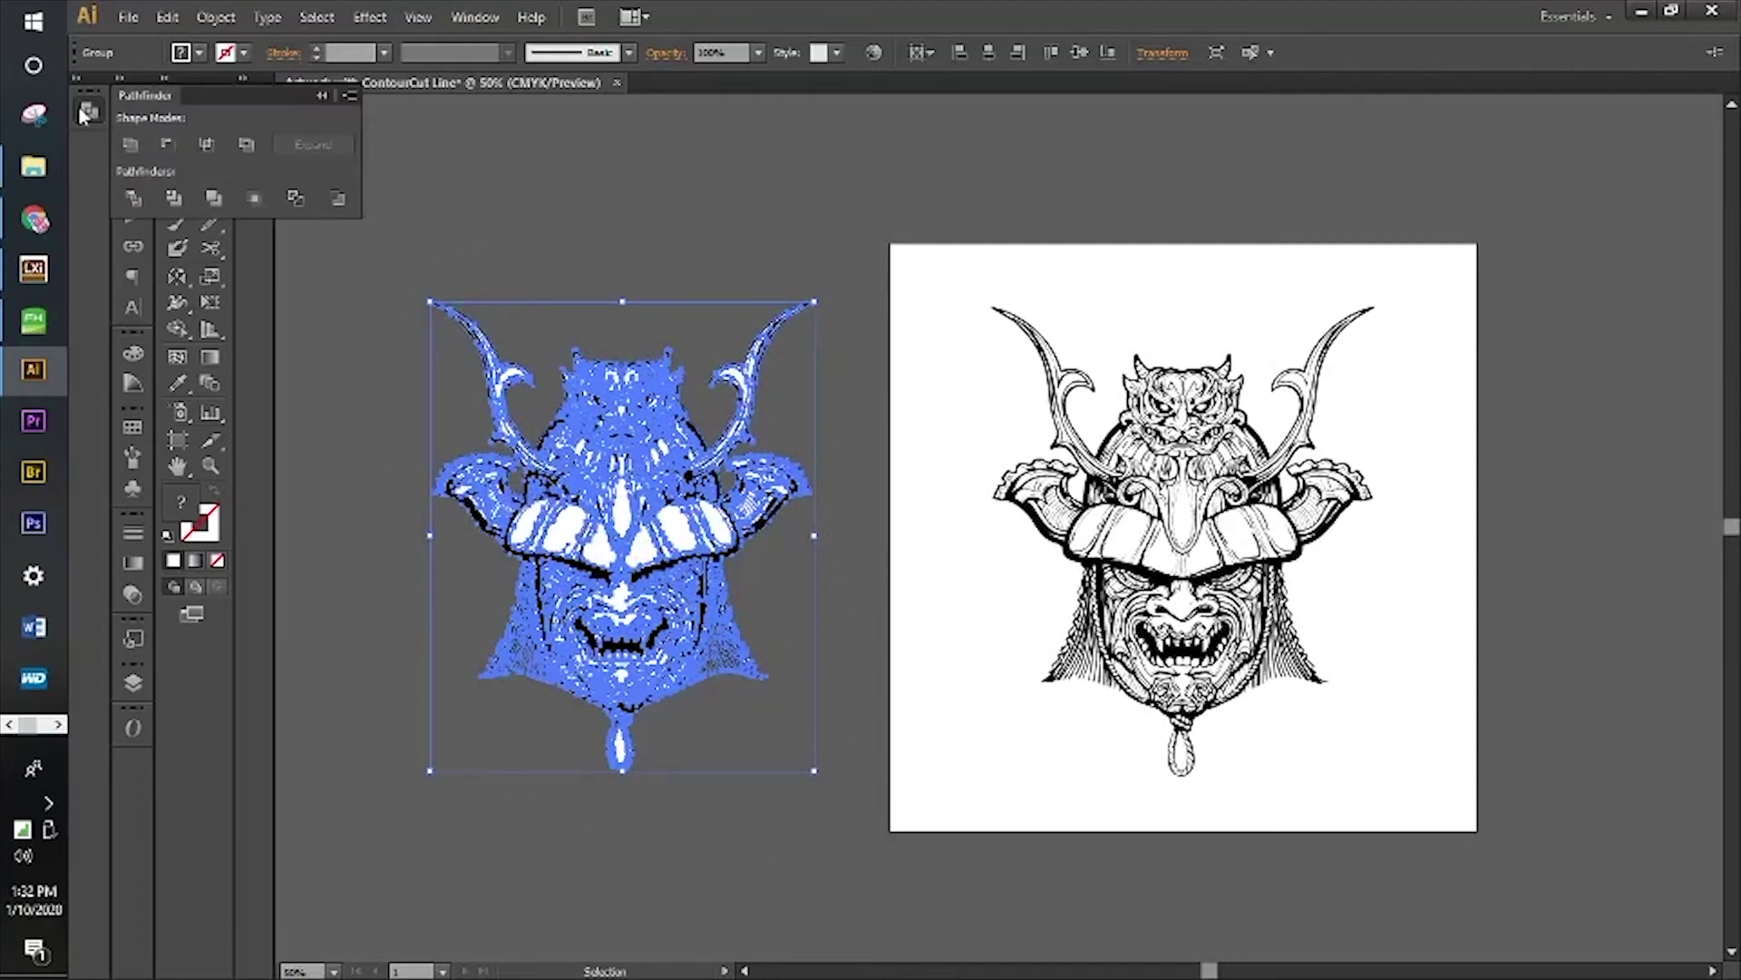
click(129, 145)
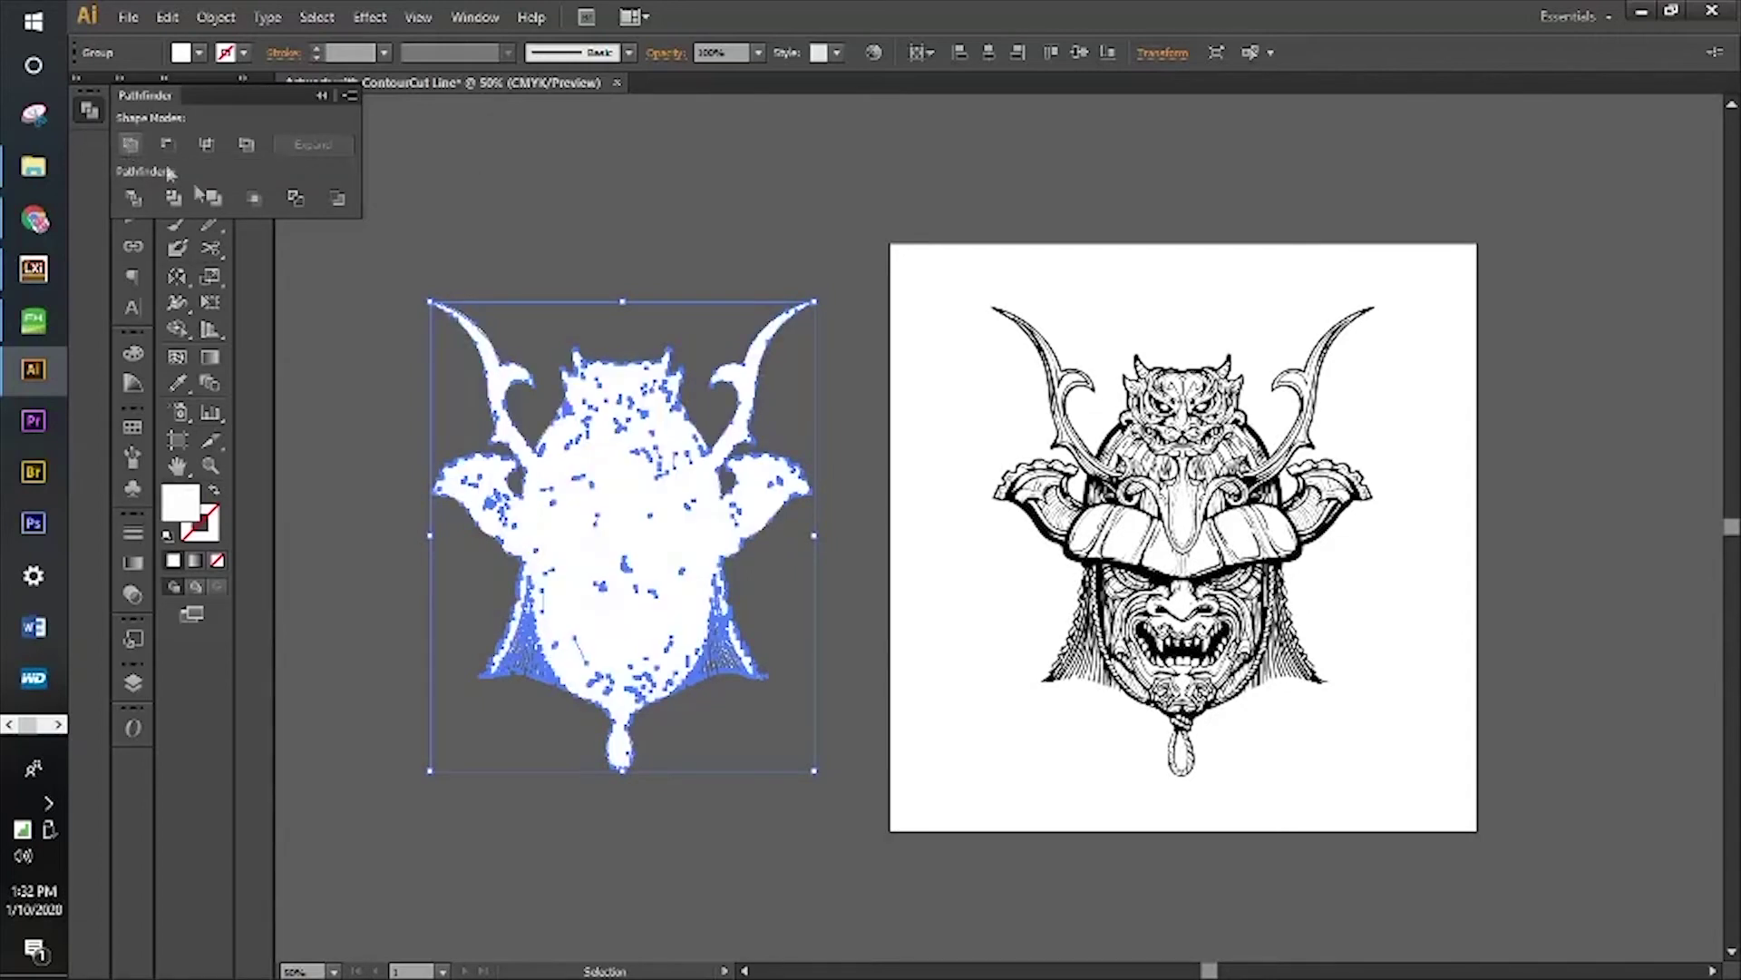
click(585, 293)
click(612, 434)
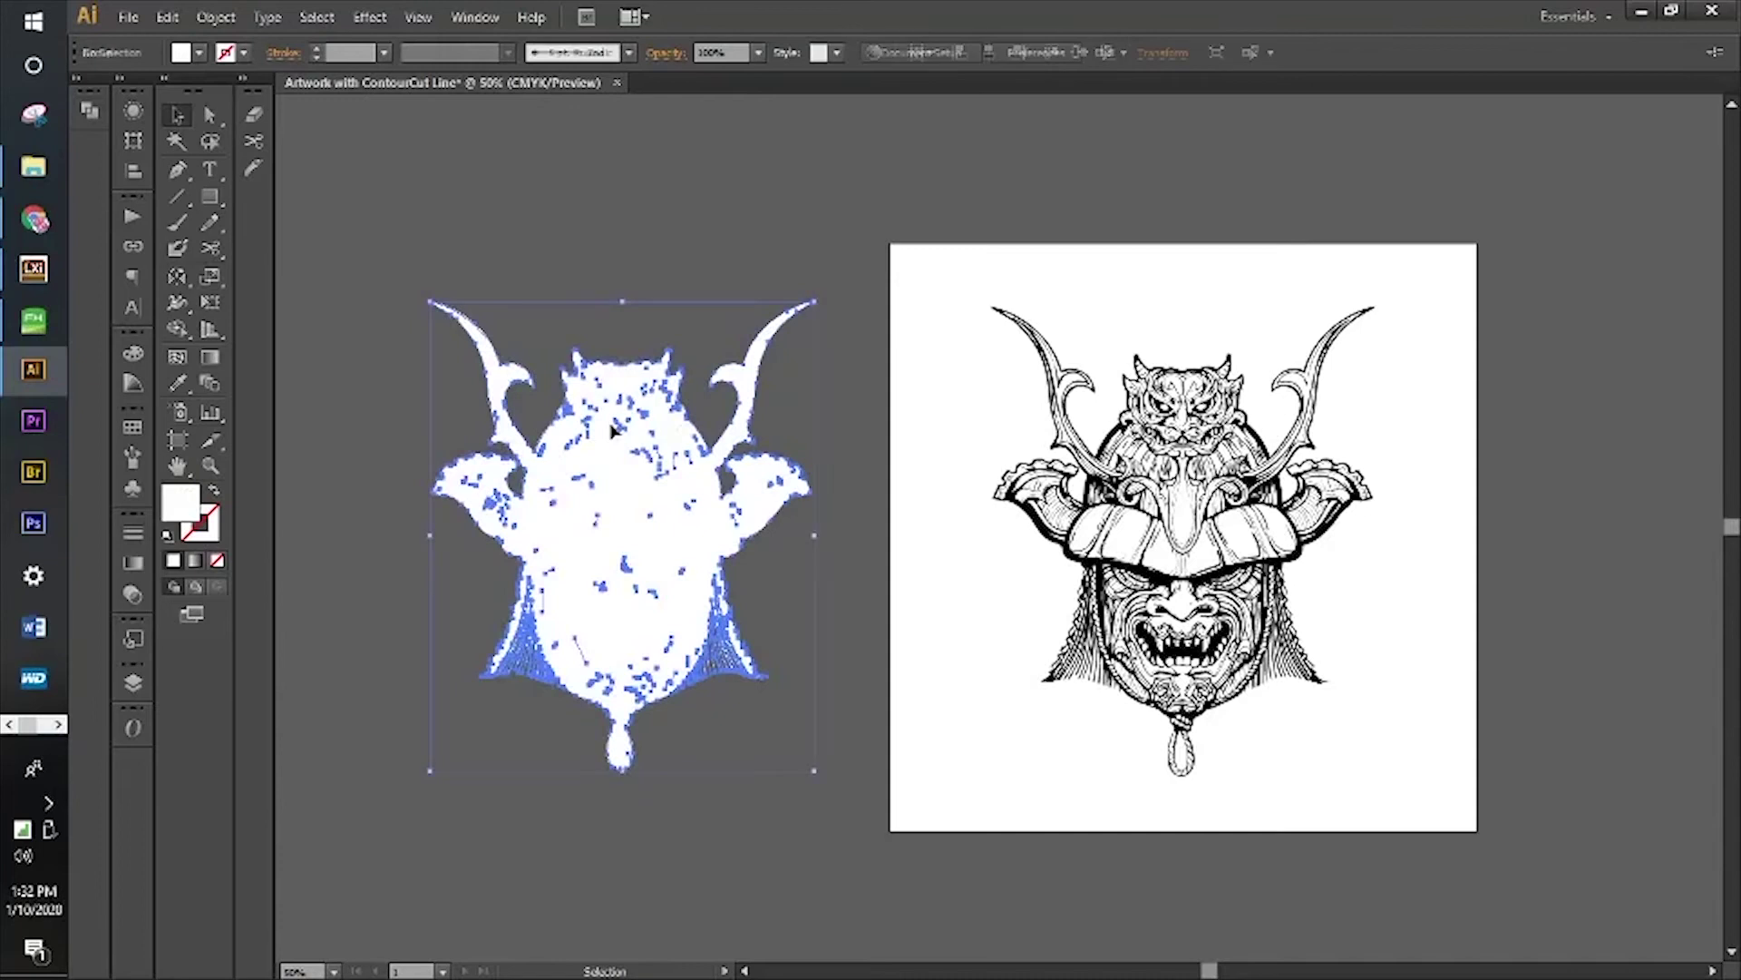
right_click(612, 433)
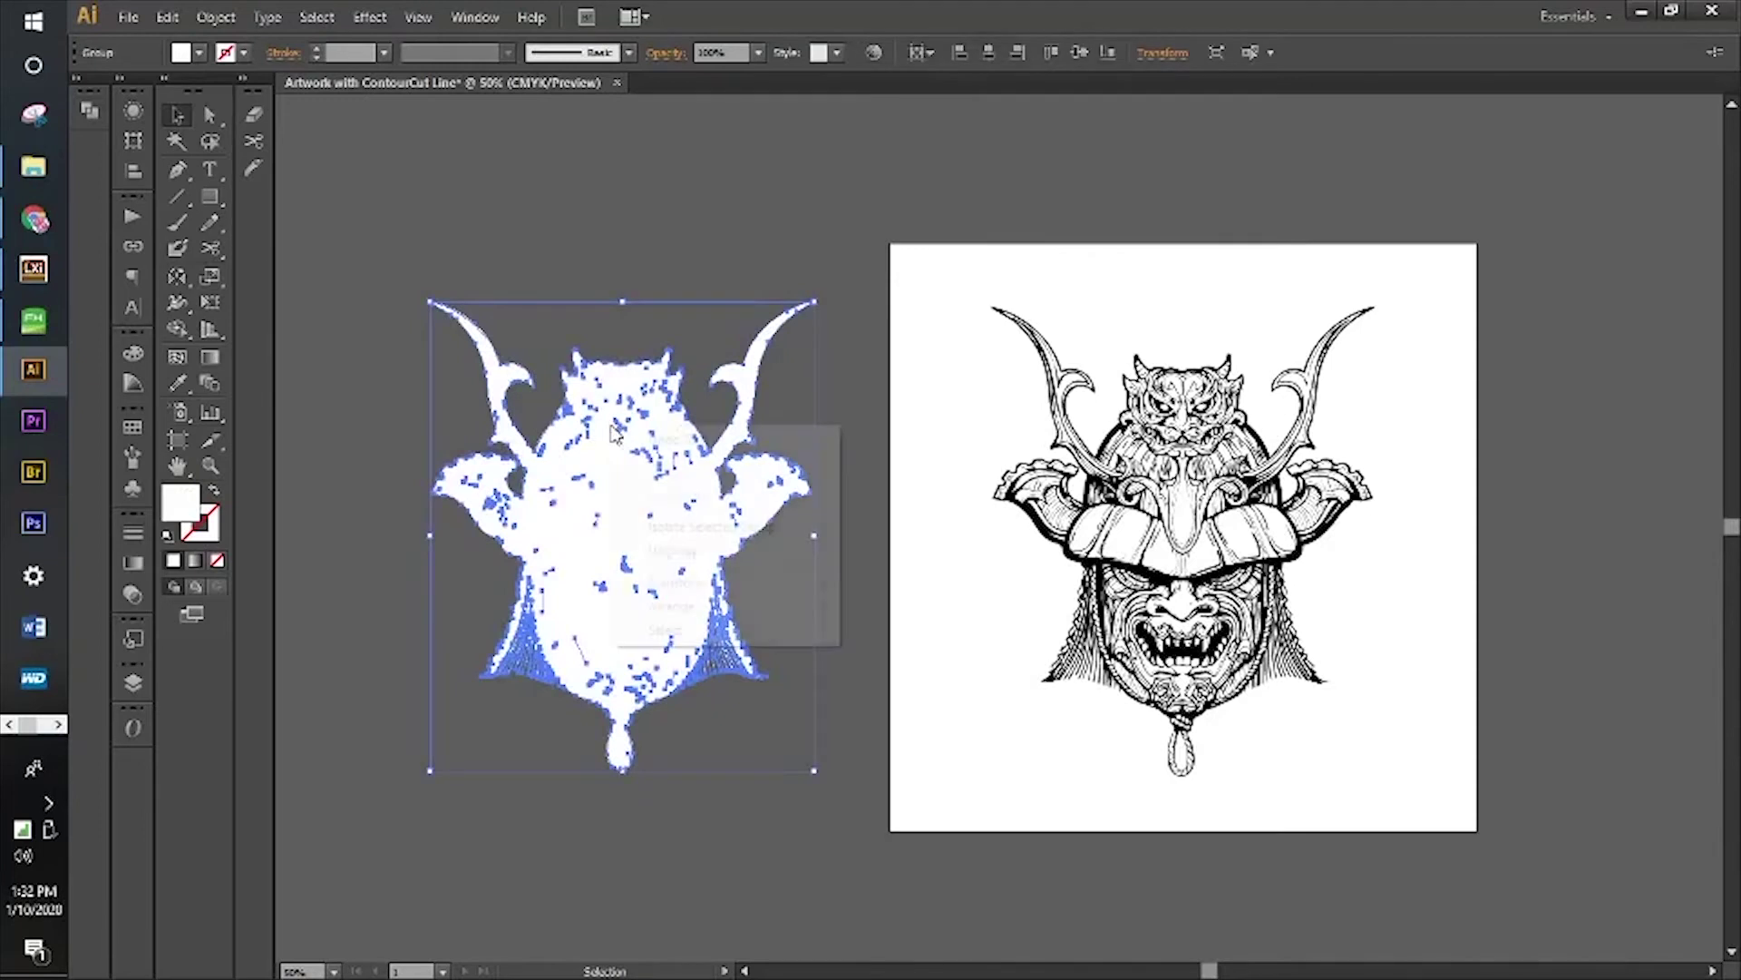
click(706, 555)
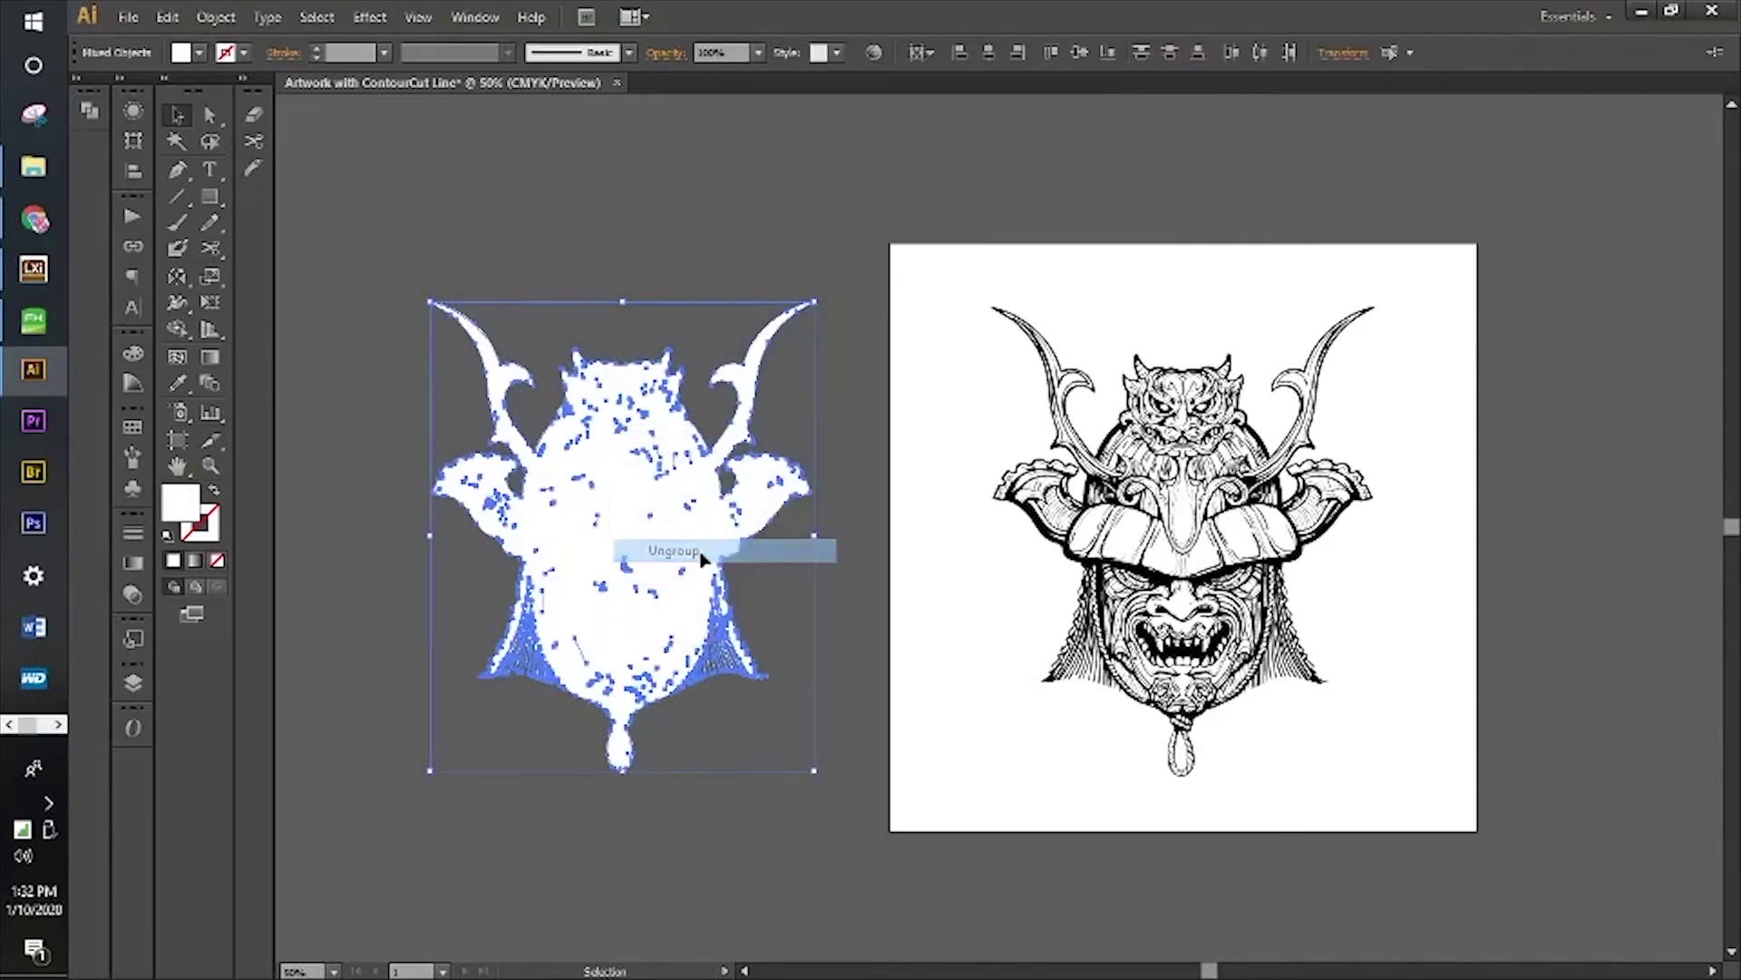
Release the silhouette's compound path and unite all its pieces into one solid shape
click(775, 592)
right_click(633, 500)
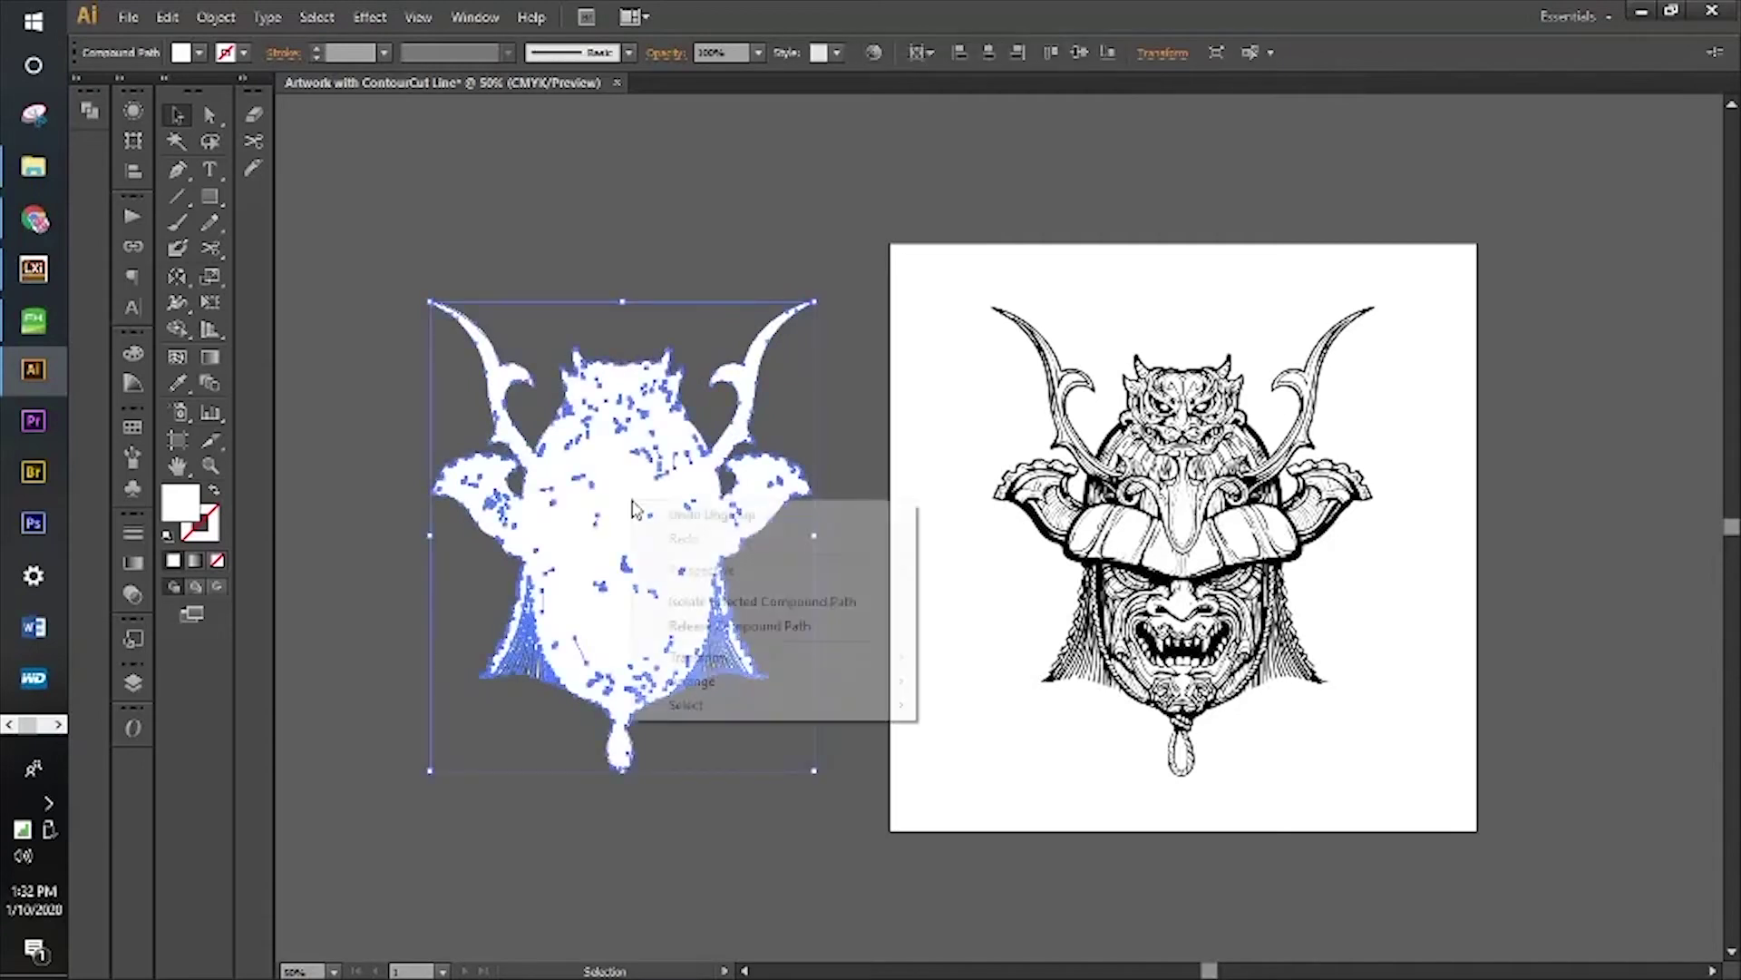
click(737, 627)
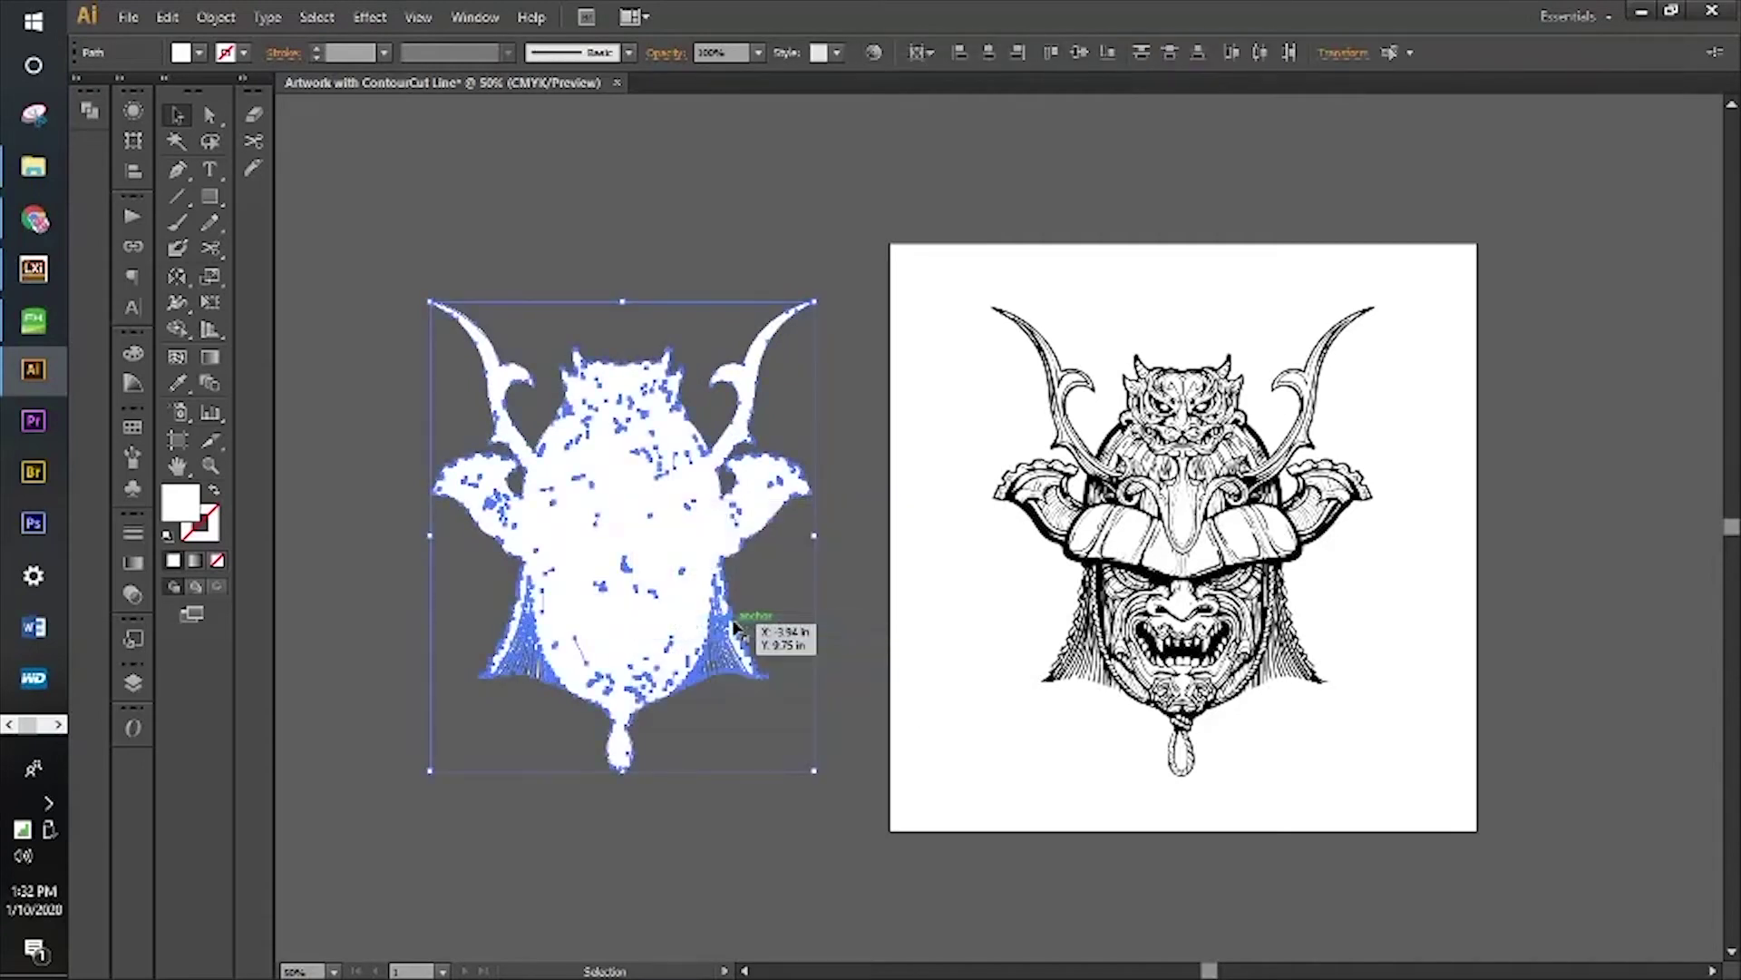
click(791, 619)
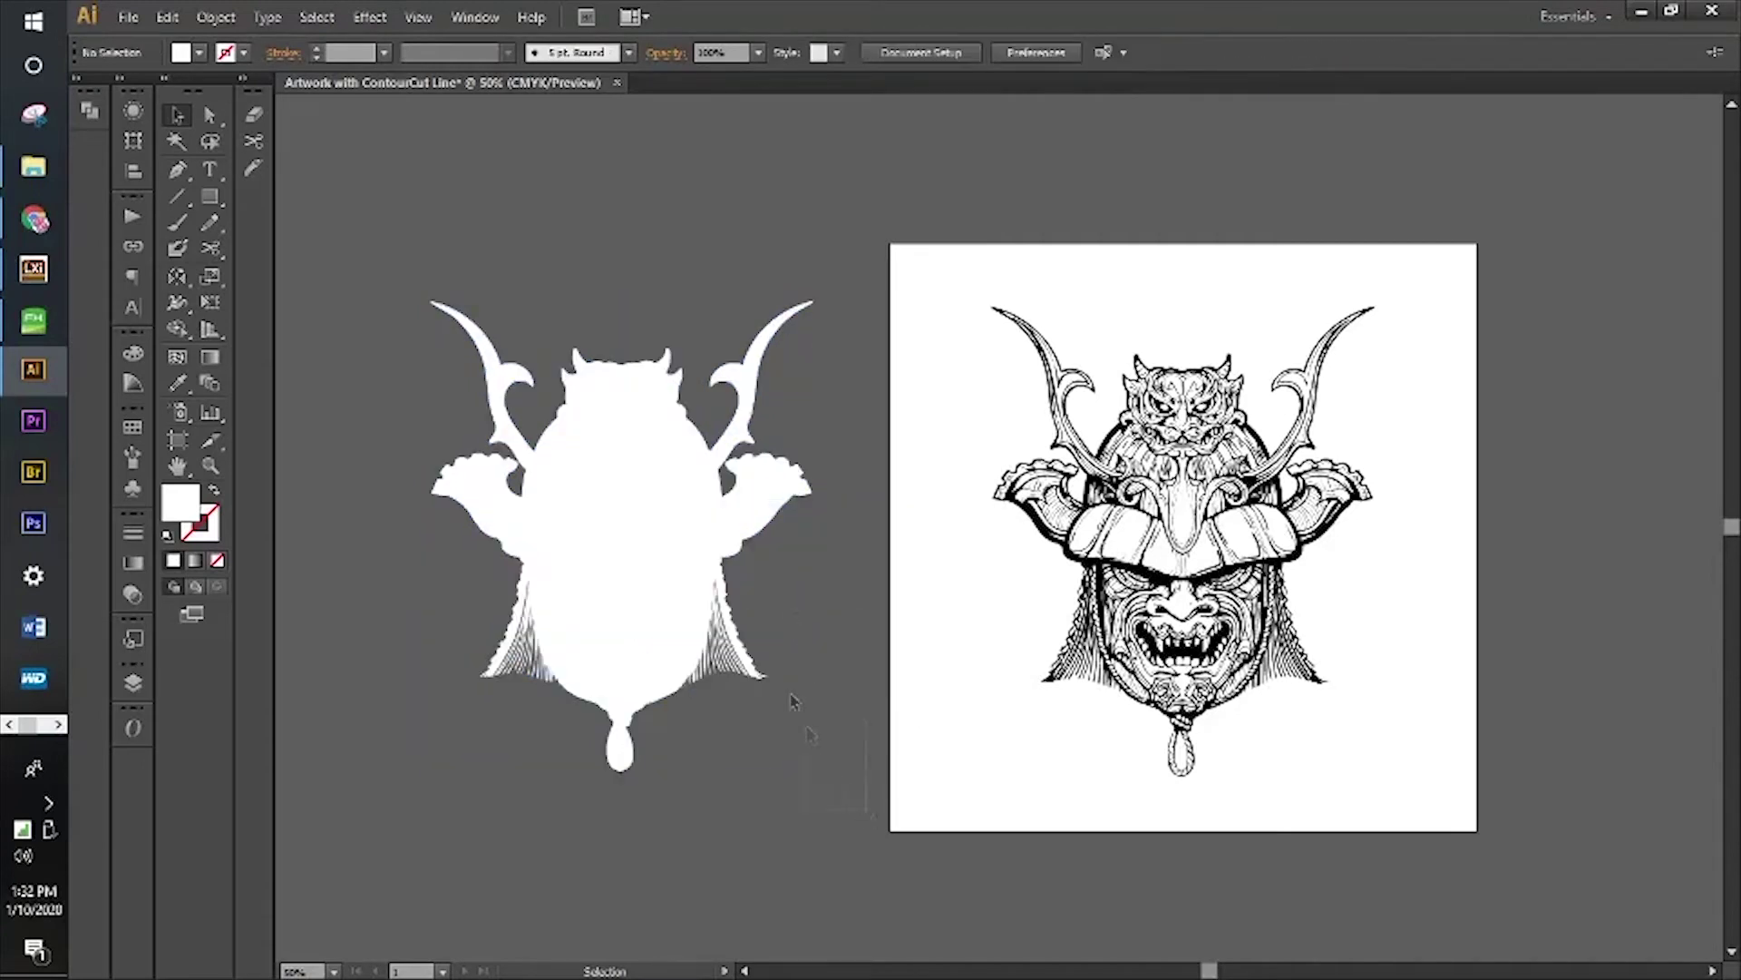
drag(798, 721, 342, 242)
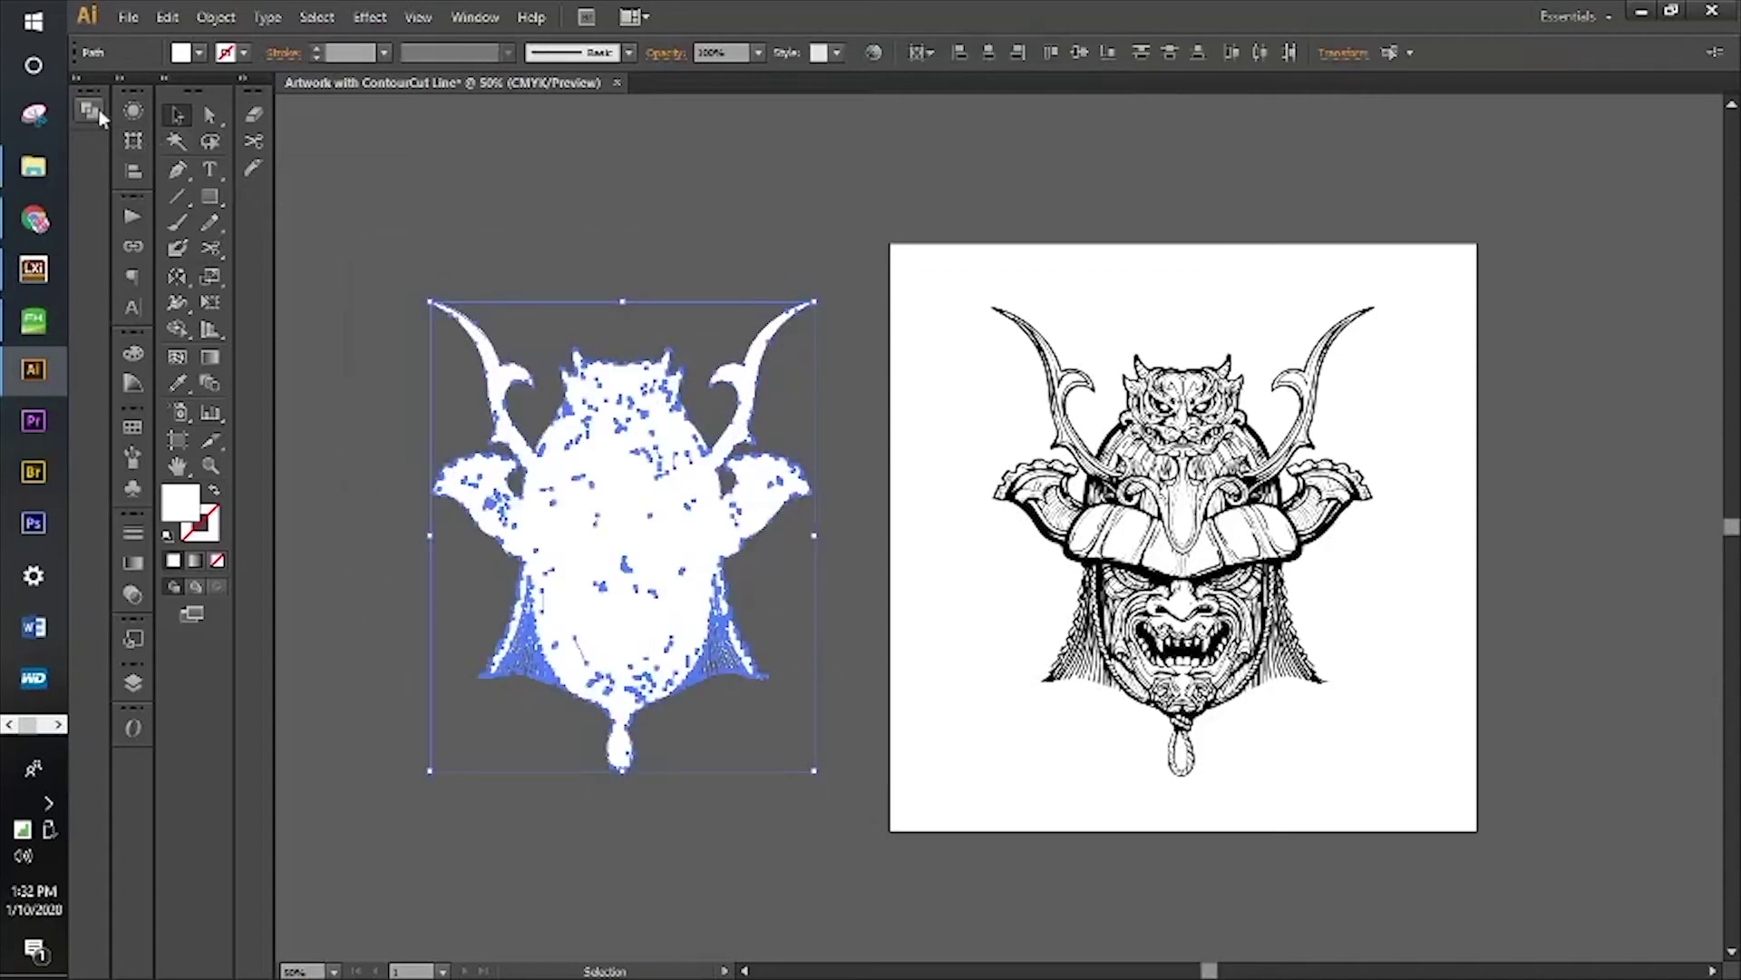
click(89, 109)
click(130, 143)
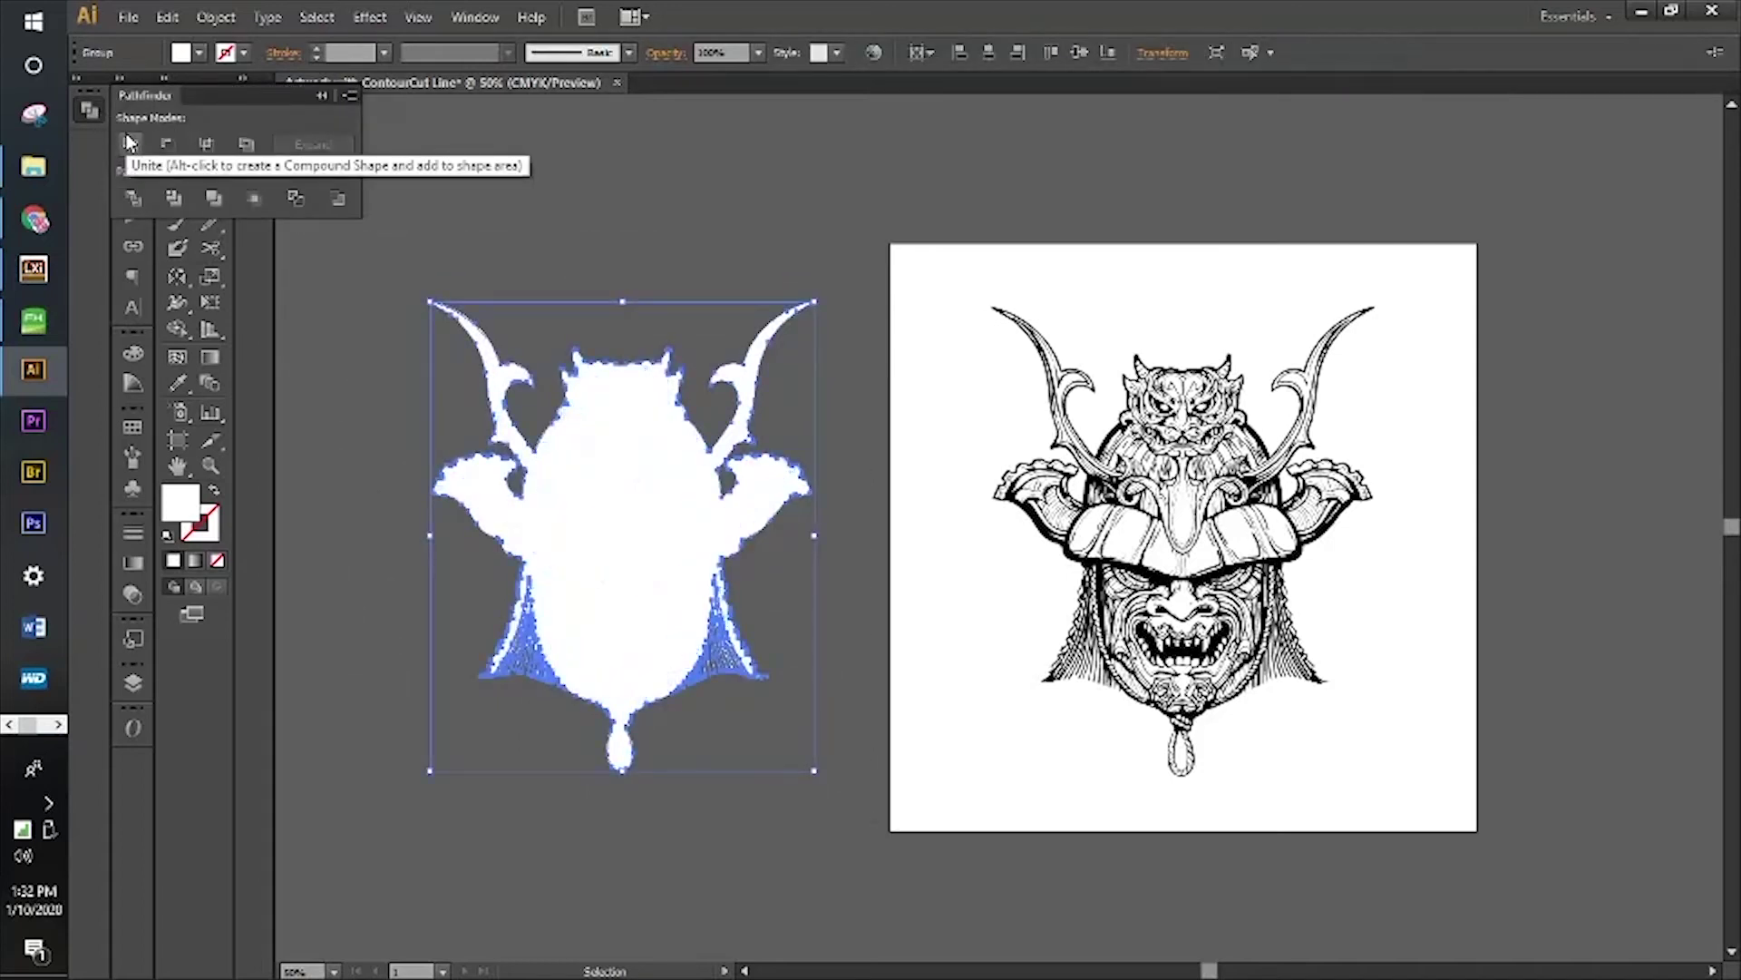
click(885, 373)
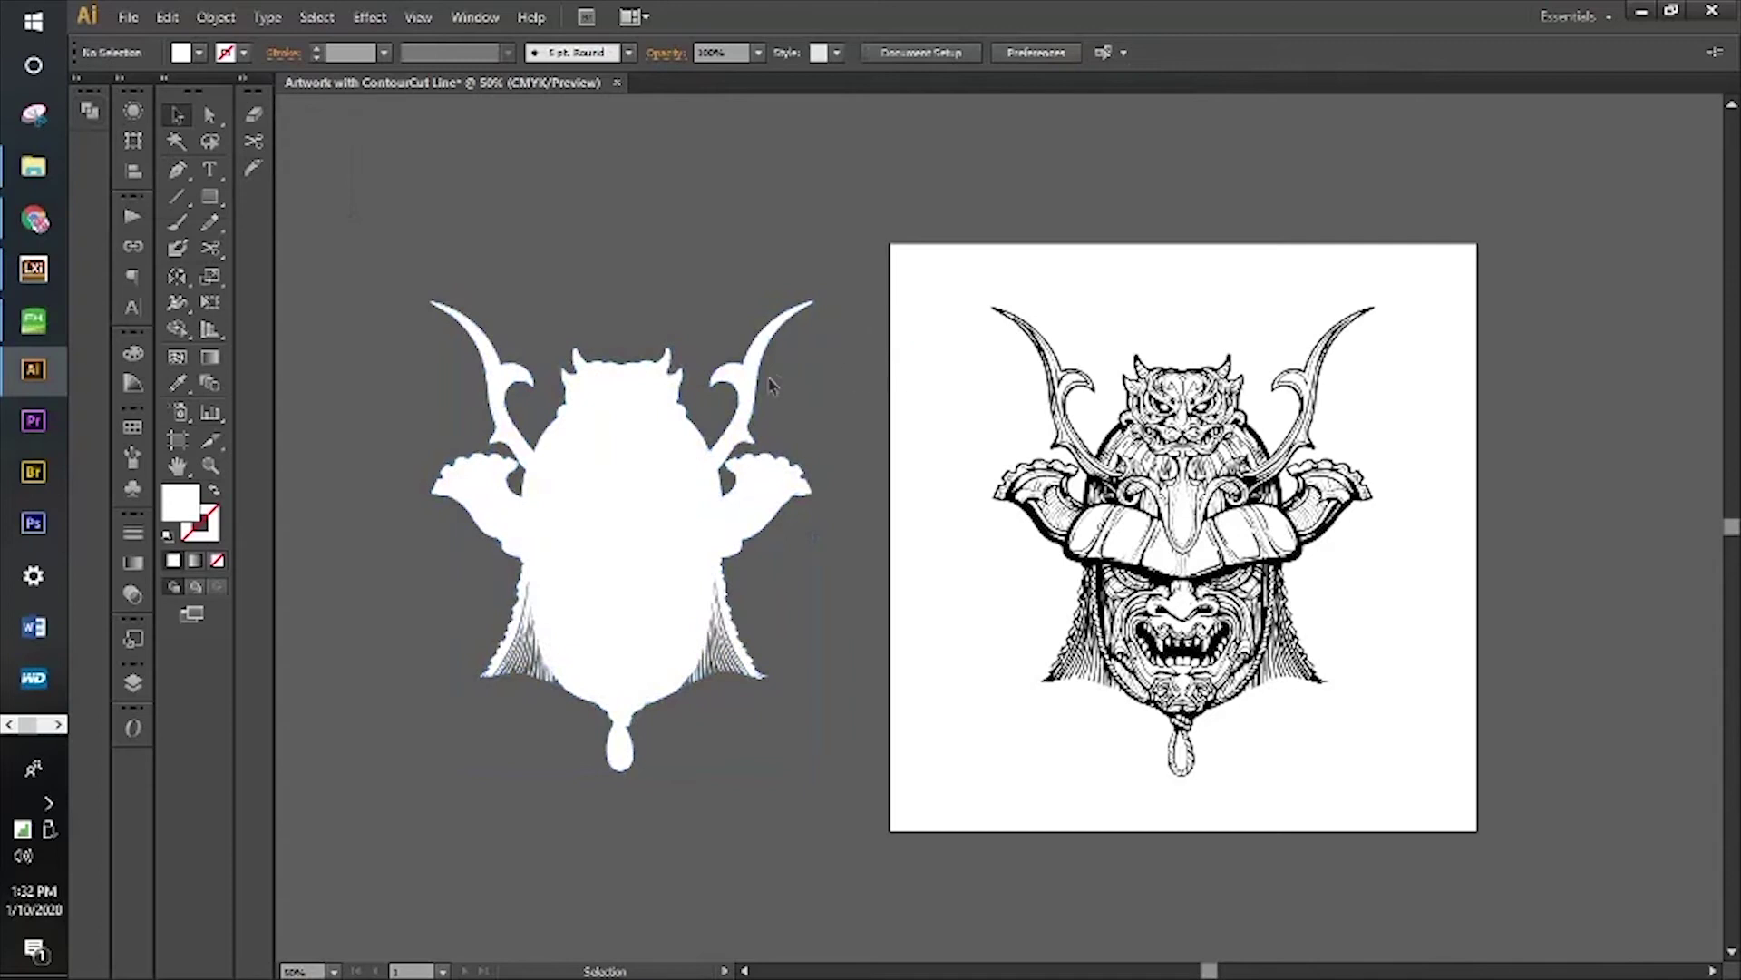
click(617, 525)
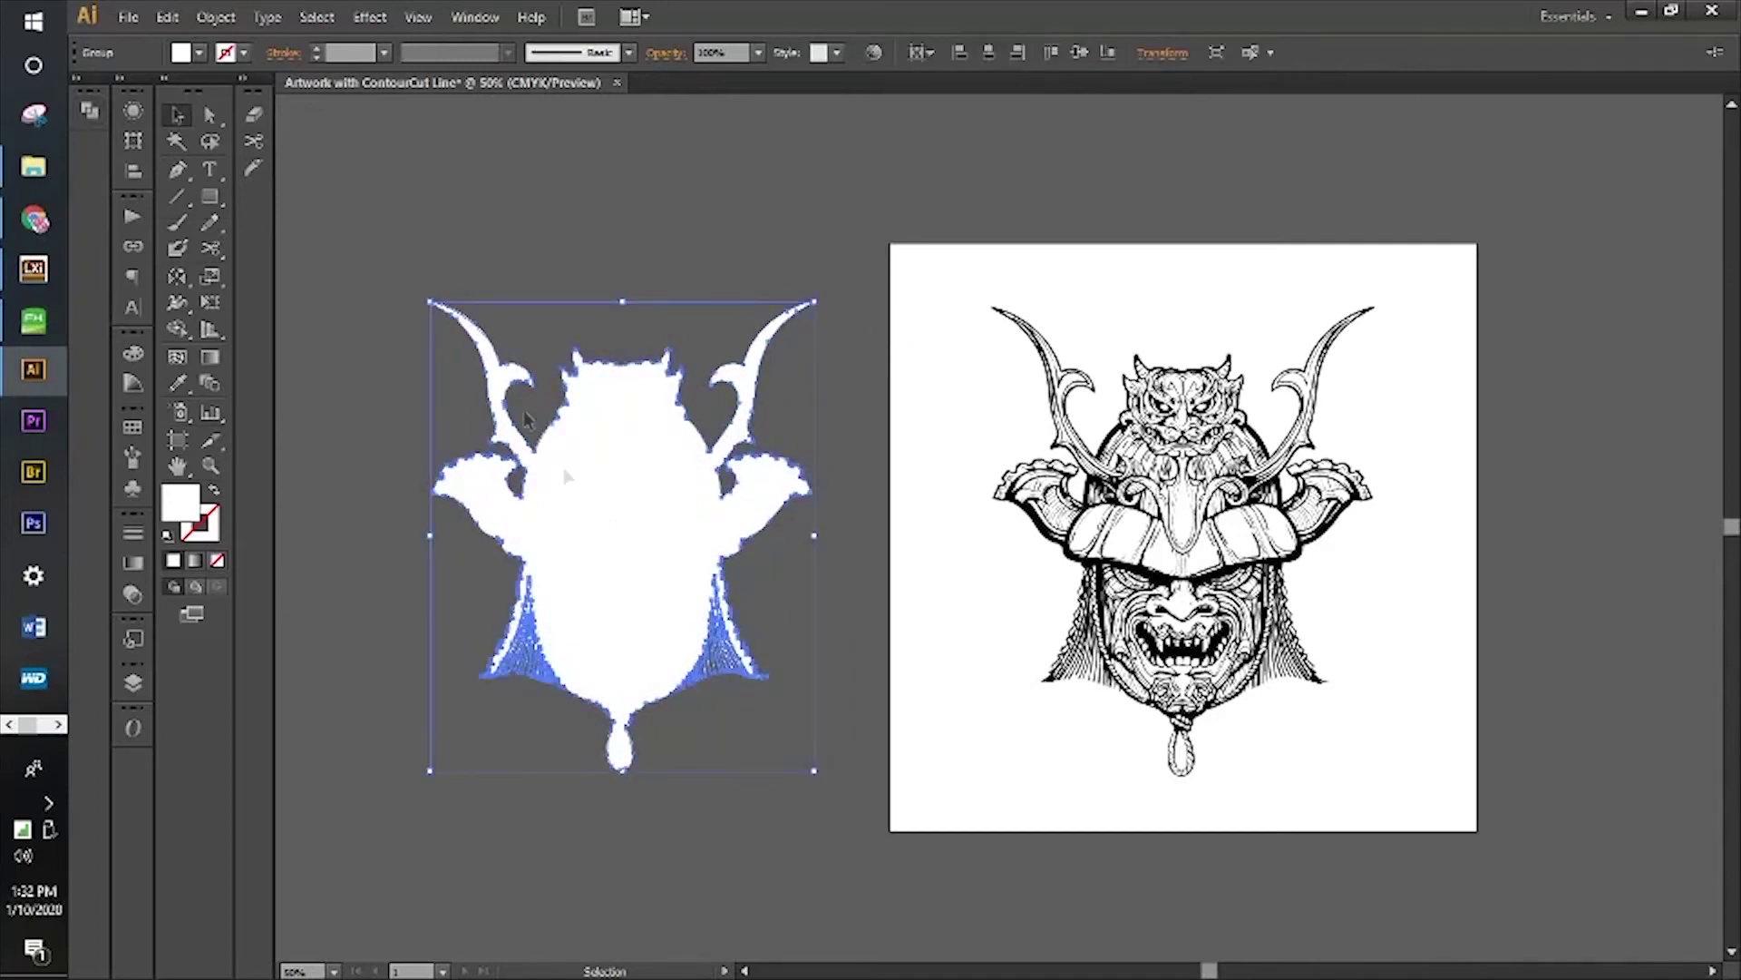
Set the silhouette's fill to None and its stroke to CMYK Red
click(200, 55)
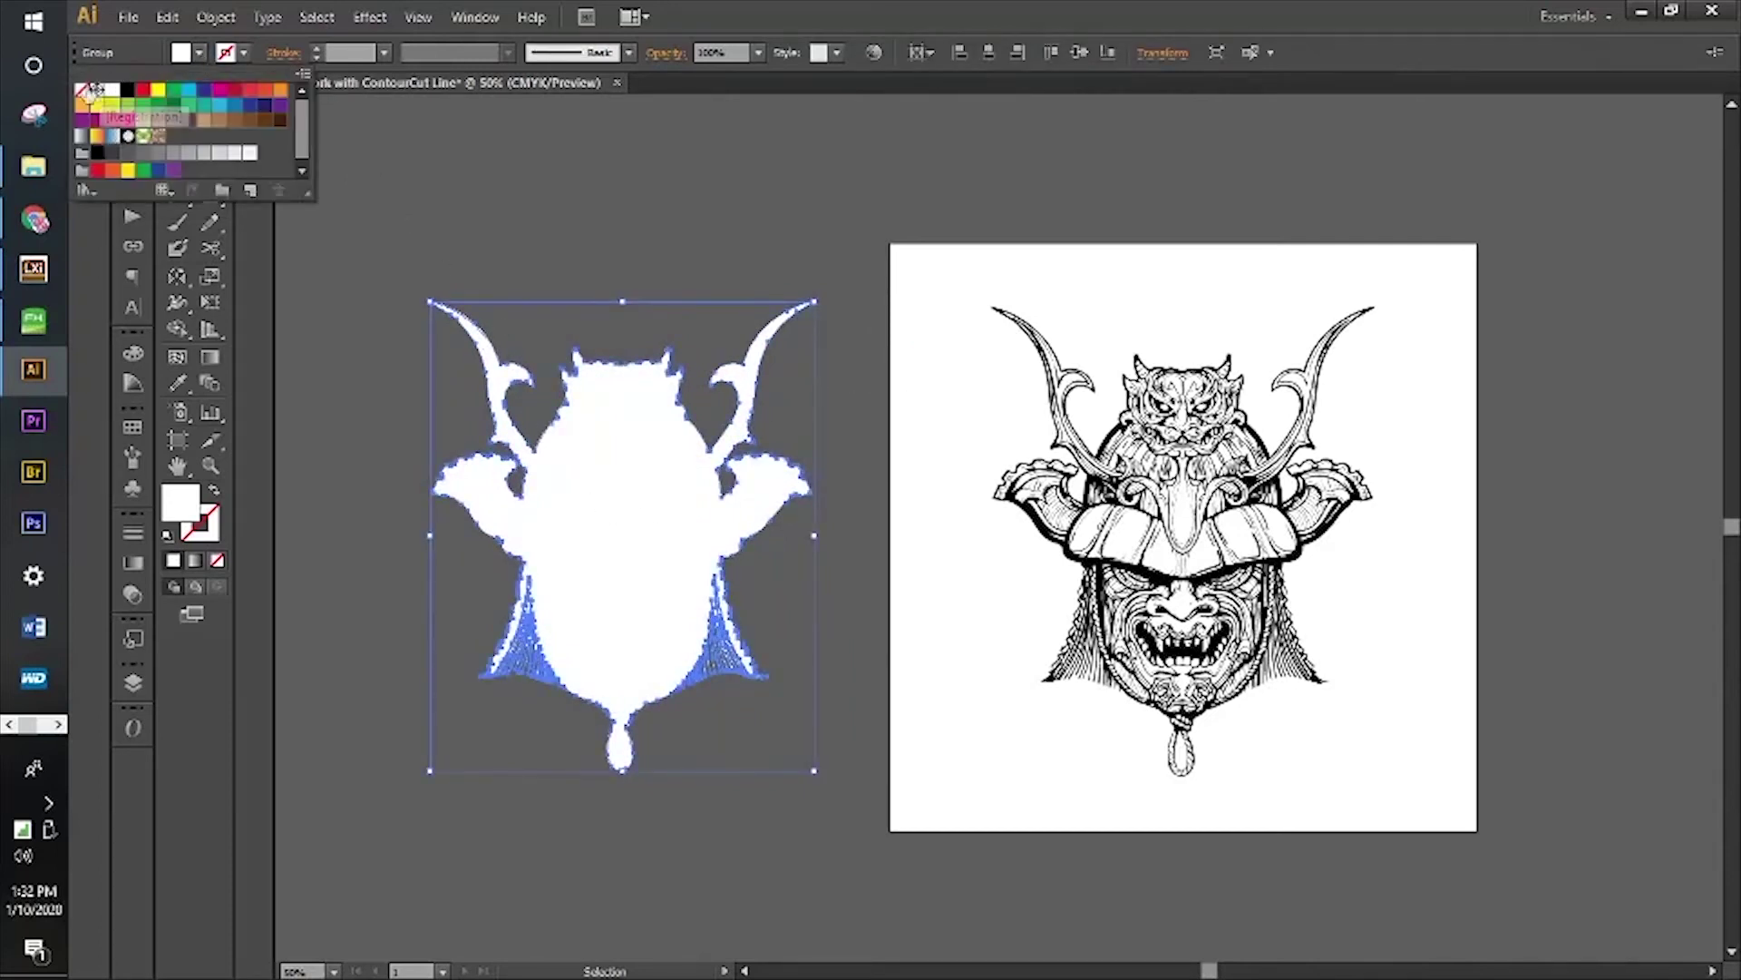
click(81, 90)
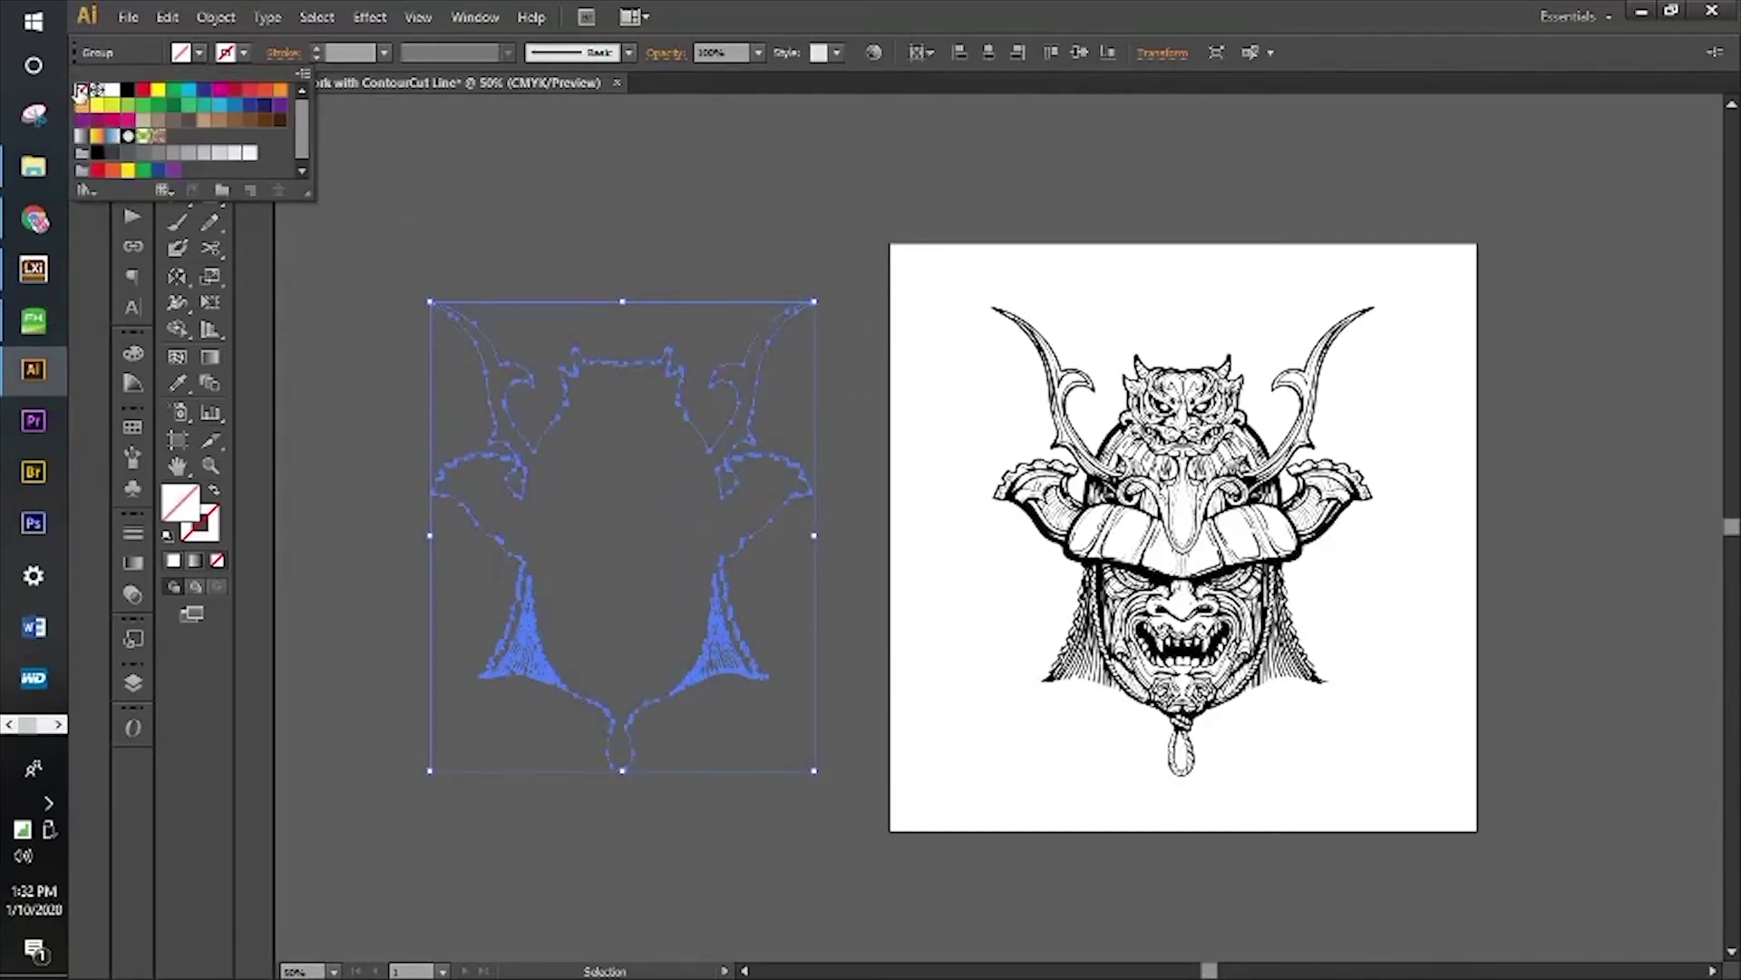
click(243, 52)
click(146, 94)
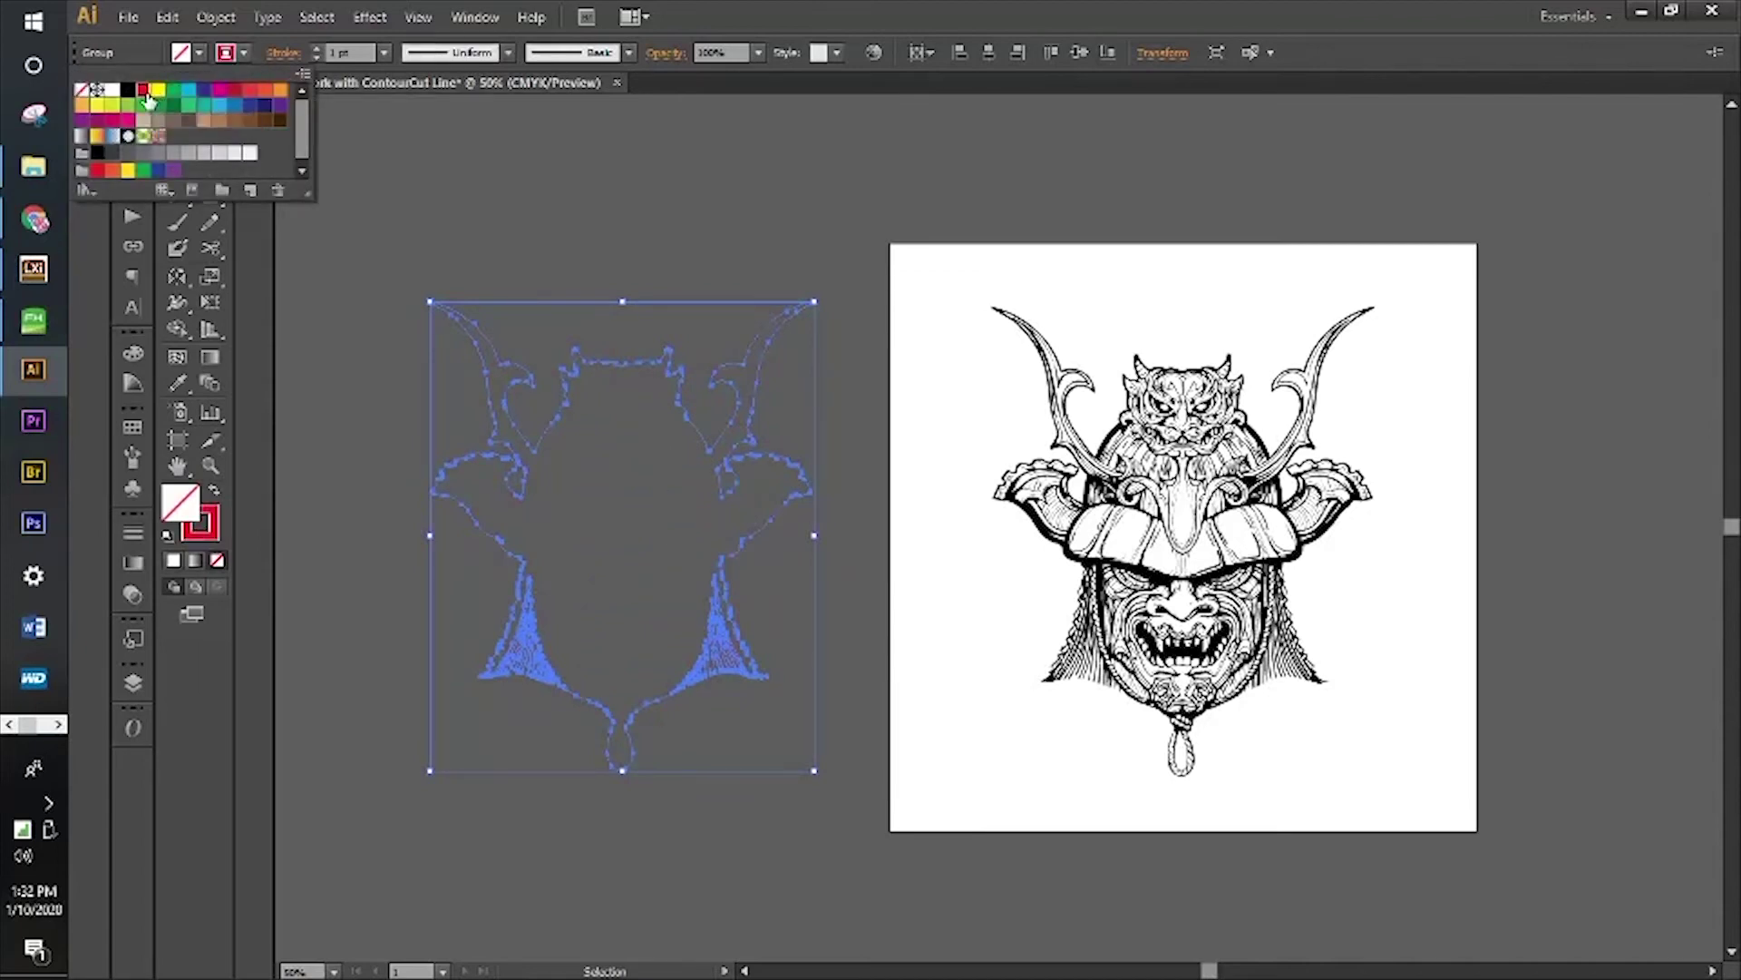
click(637, 196)
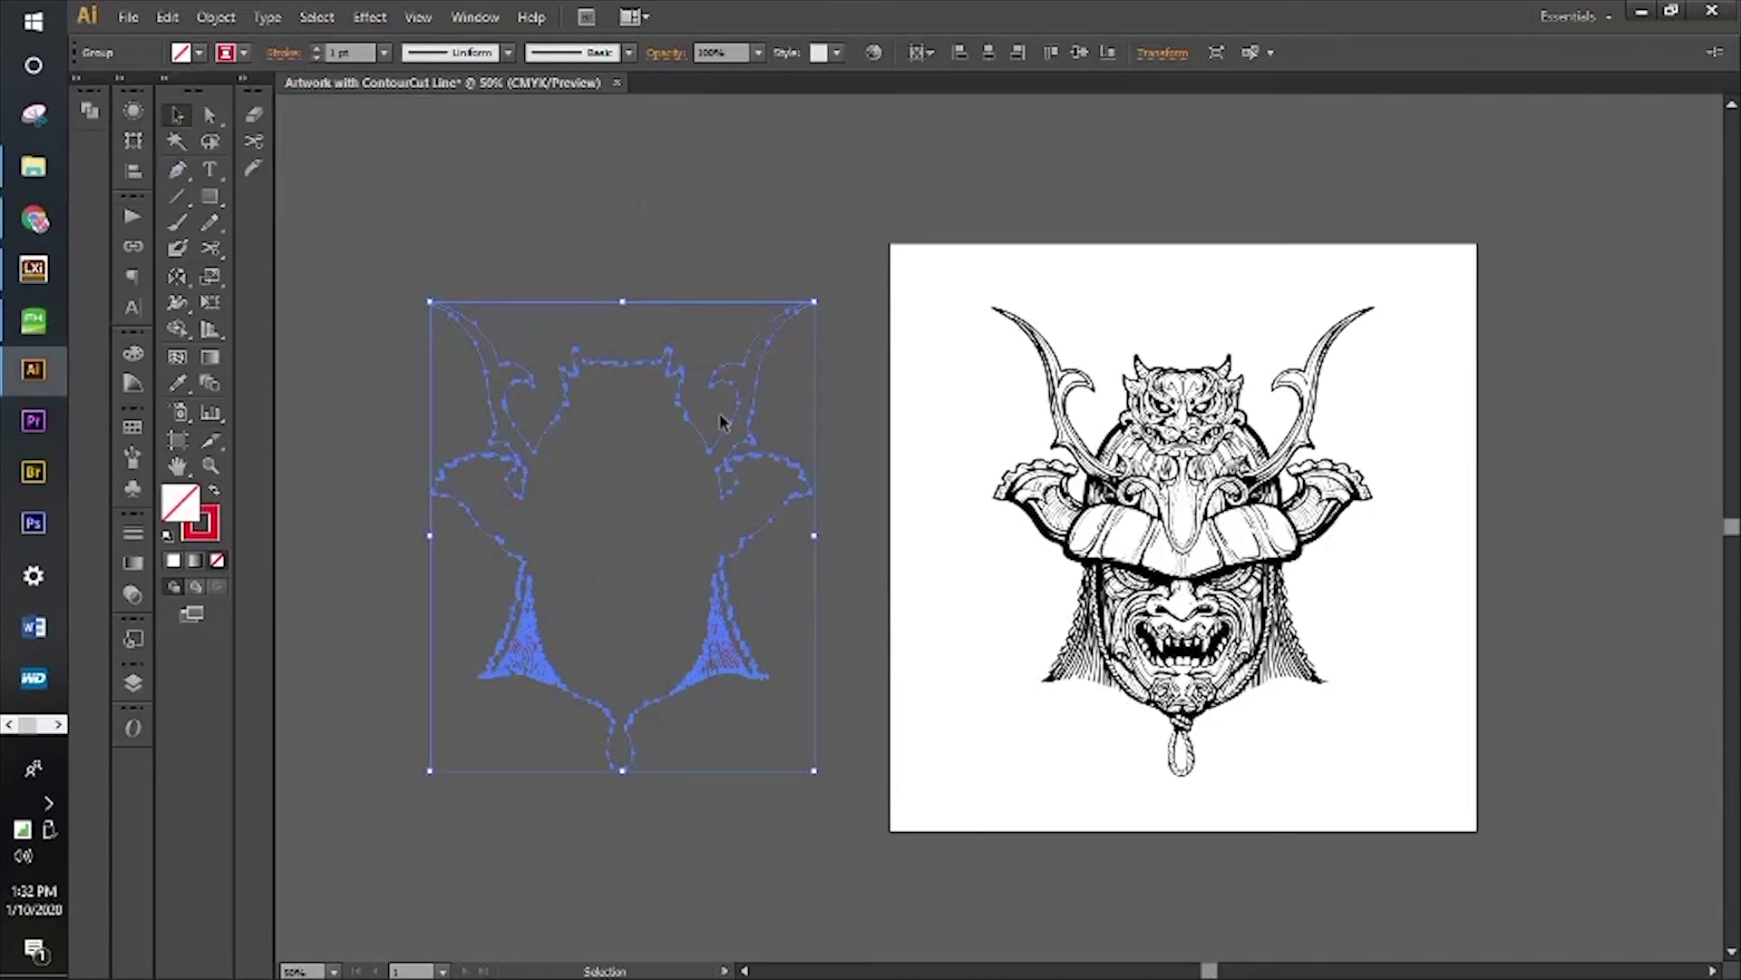
click(716, 508)
Move the red outline over the samurai artwork and set its stroke weight to 0.5 pt
click(992, 53)
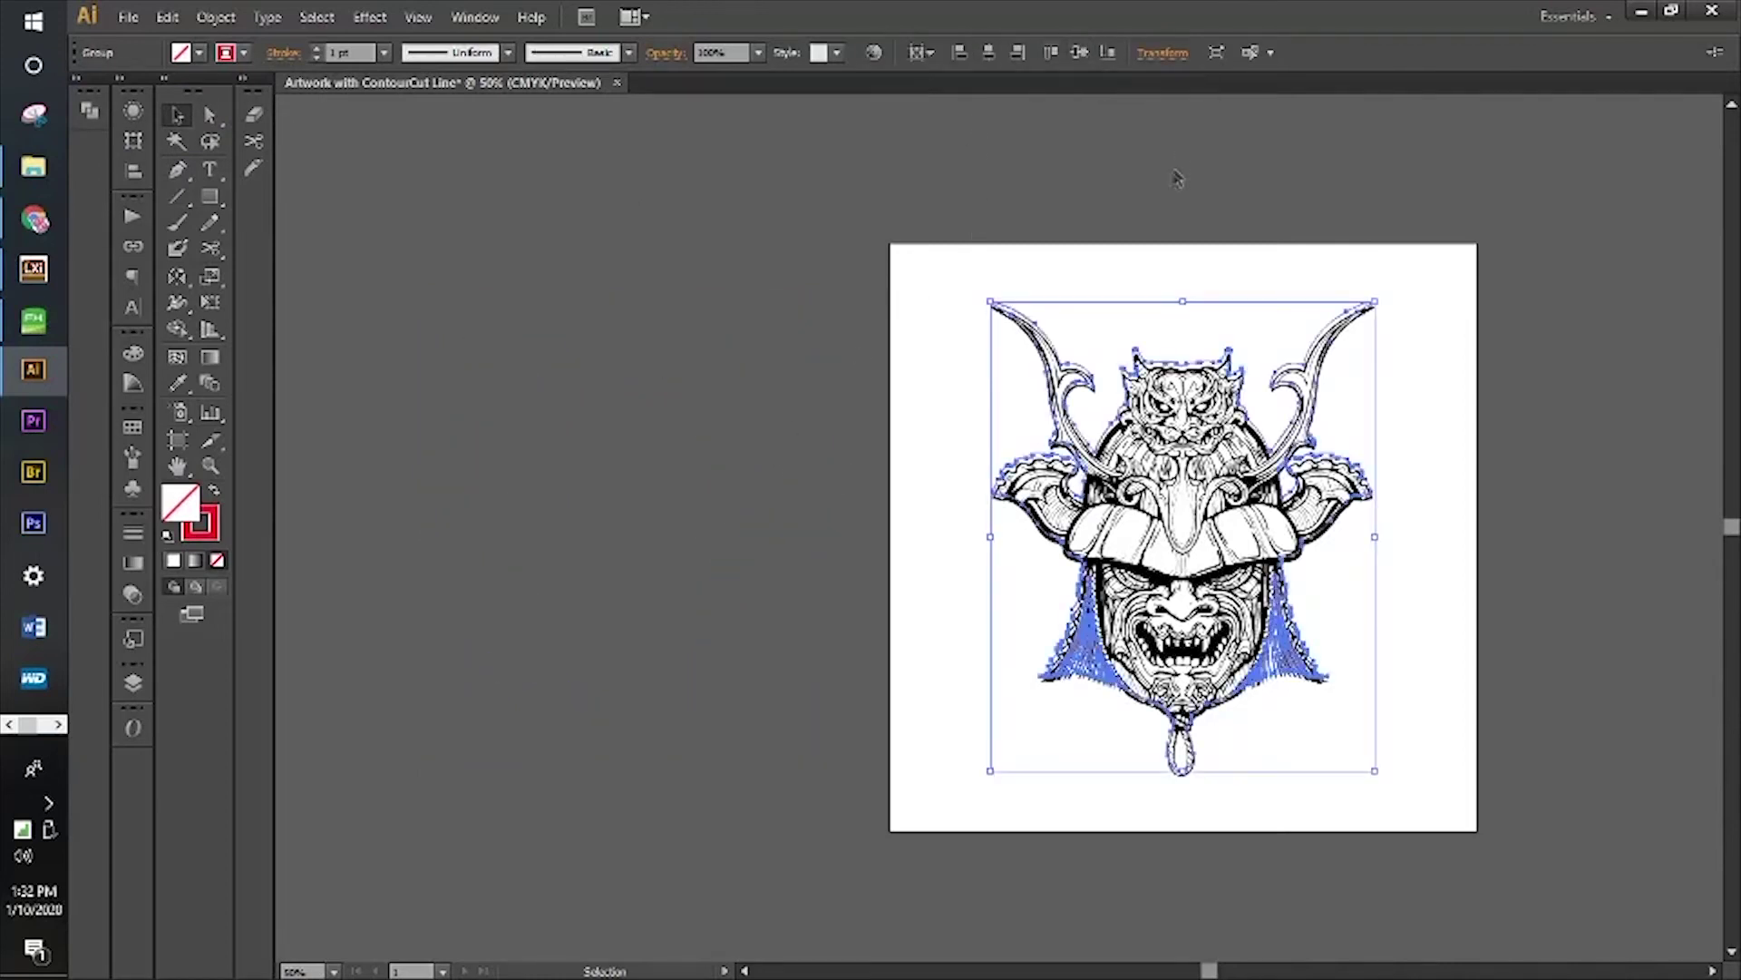
scroll(1286, 392, up, 2)
scroll(1212, 372, up, 2)
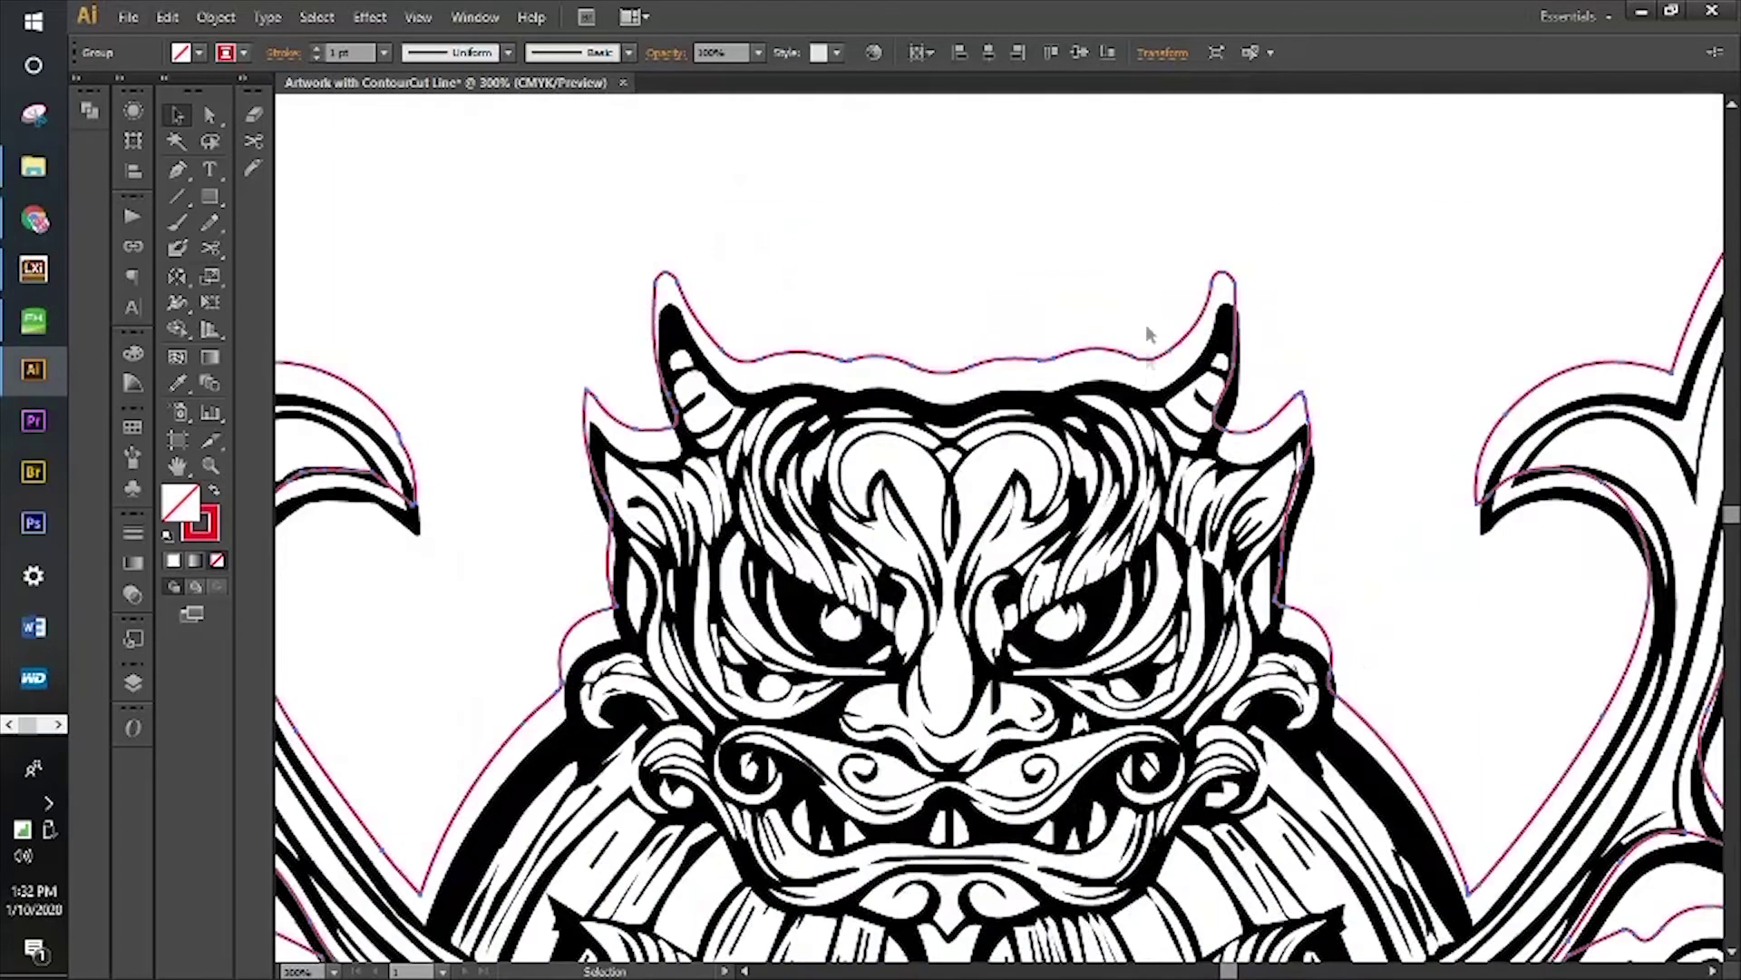
scroll(947, 322, up, 1)
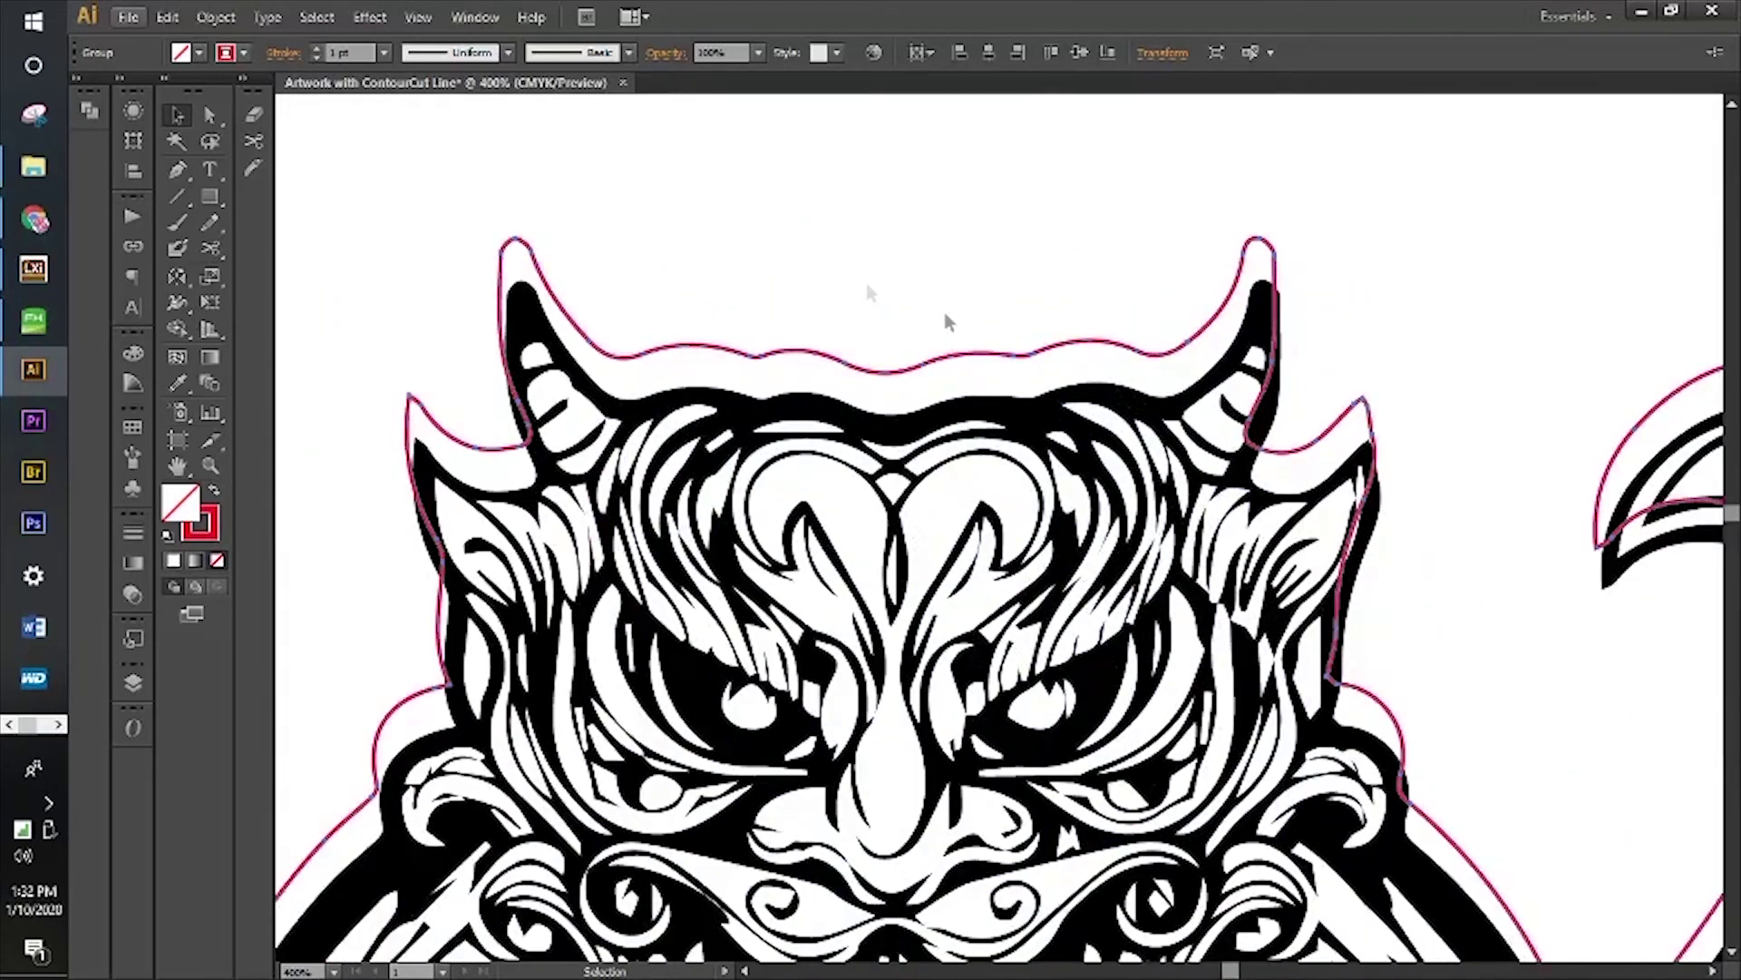
click(337, 53)
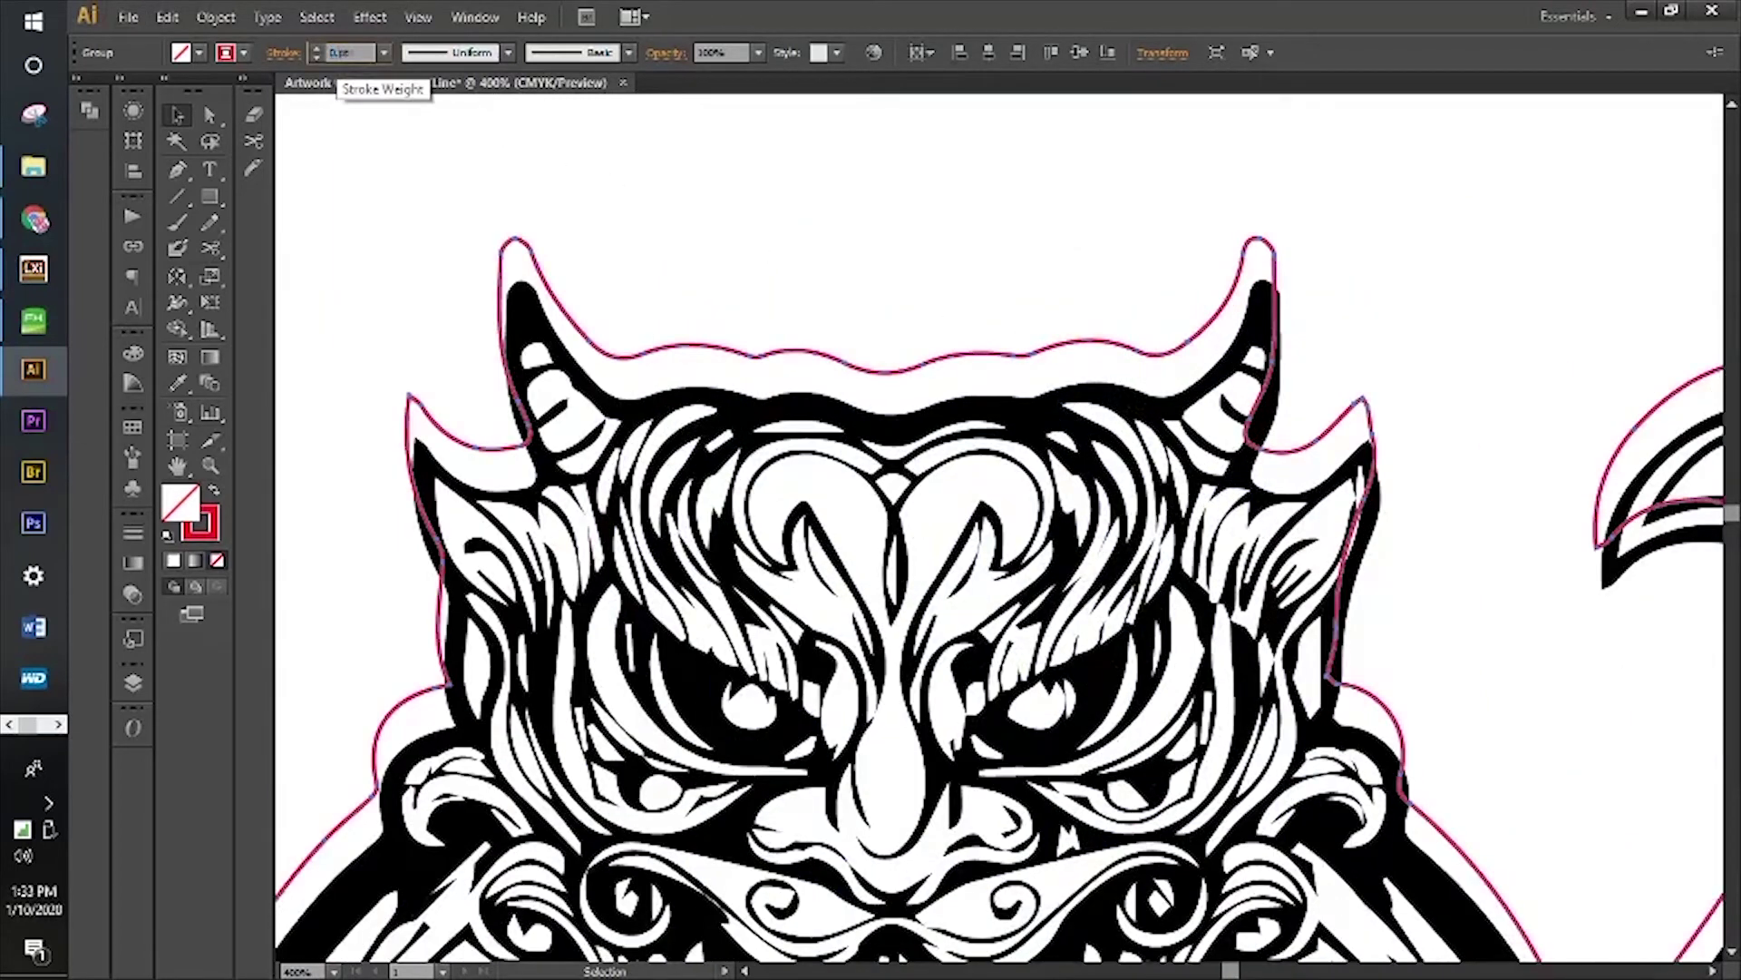
text(0.5pt)
key(Return)
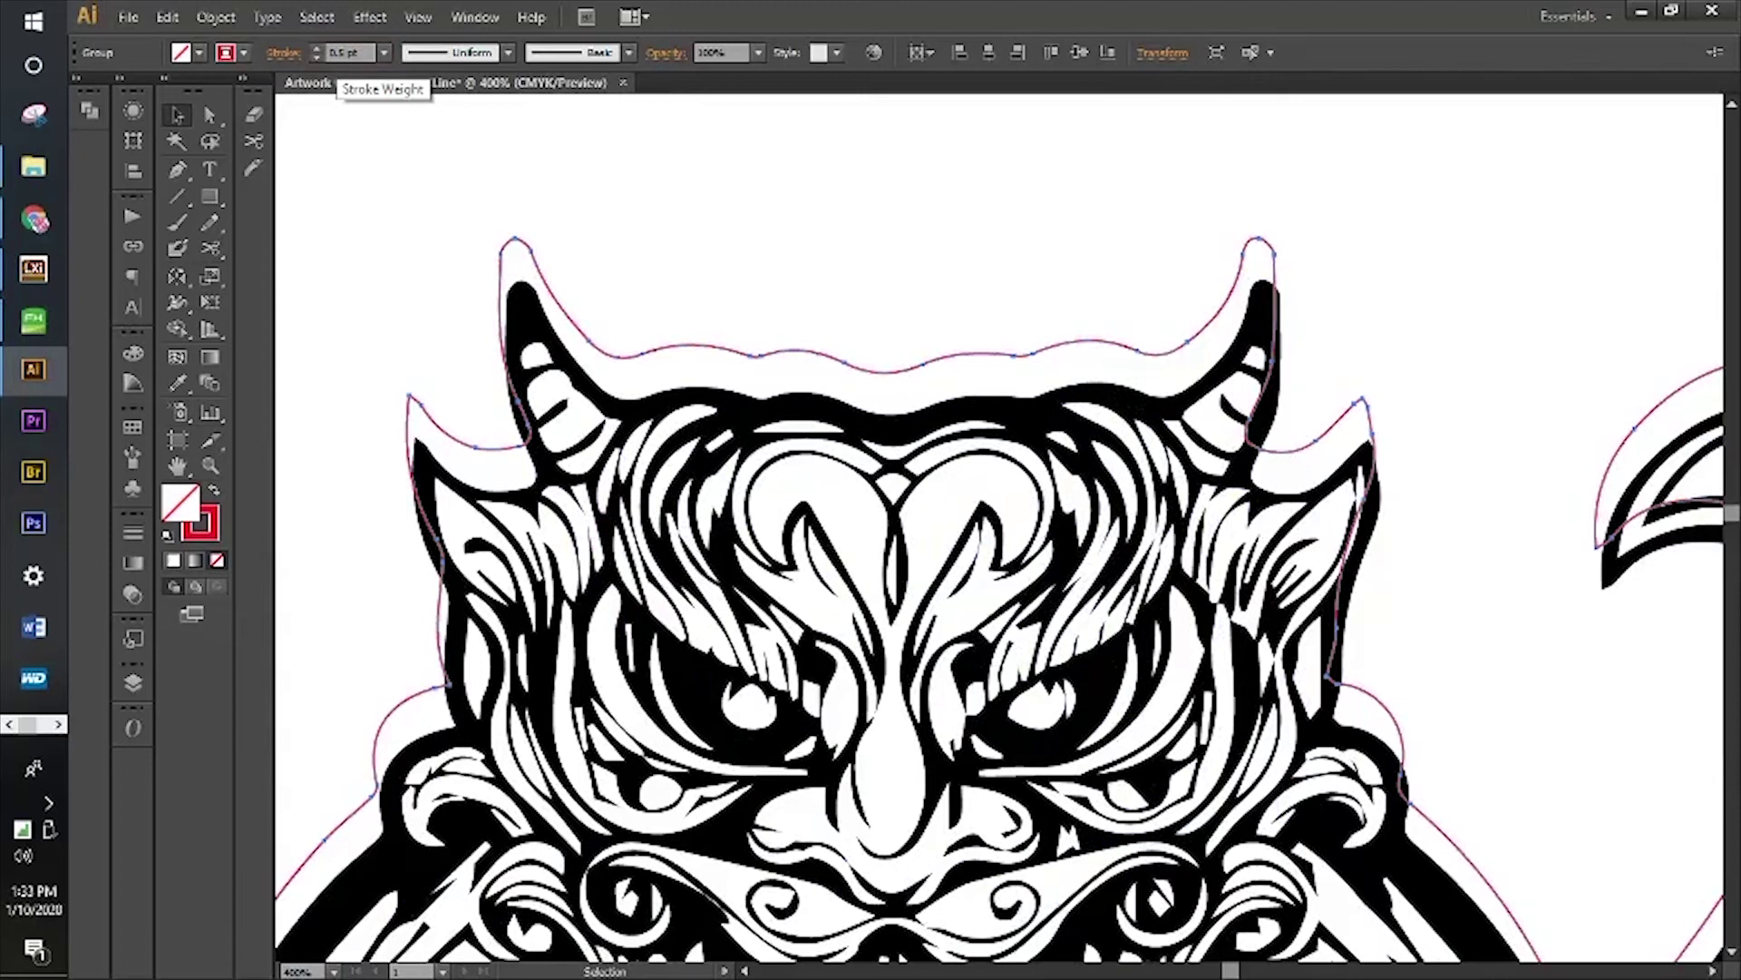
click(243, 53)
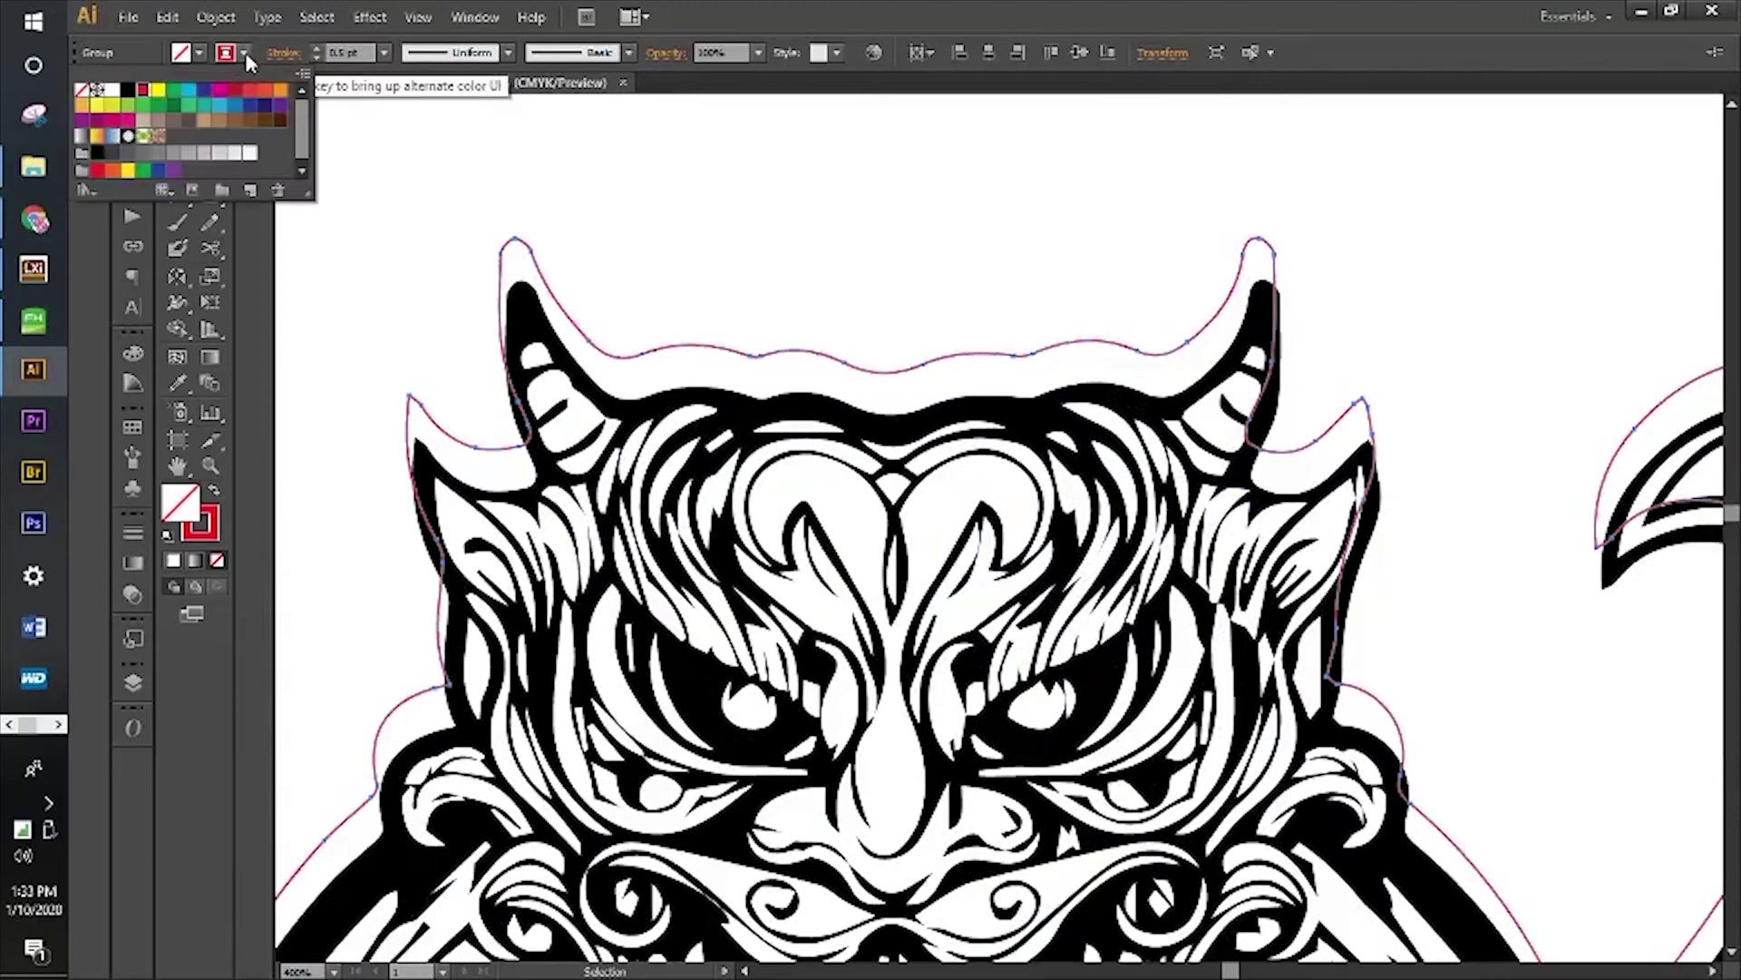
Convert the CMYK Red swatch into a spot color named CutContour
double_click(147, 92)
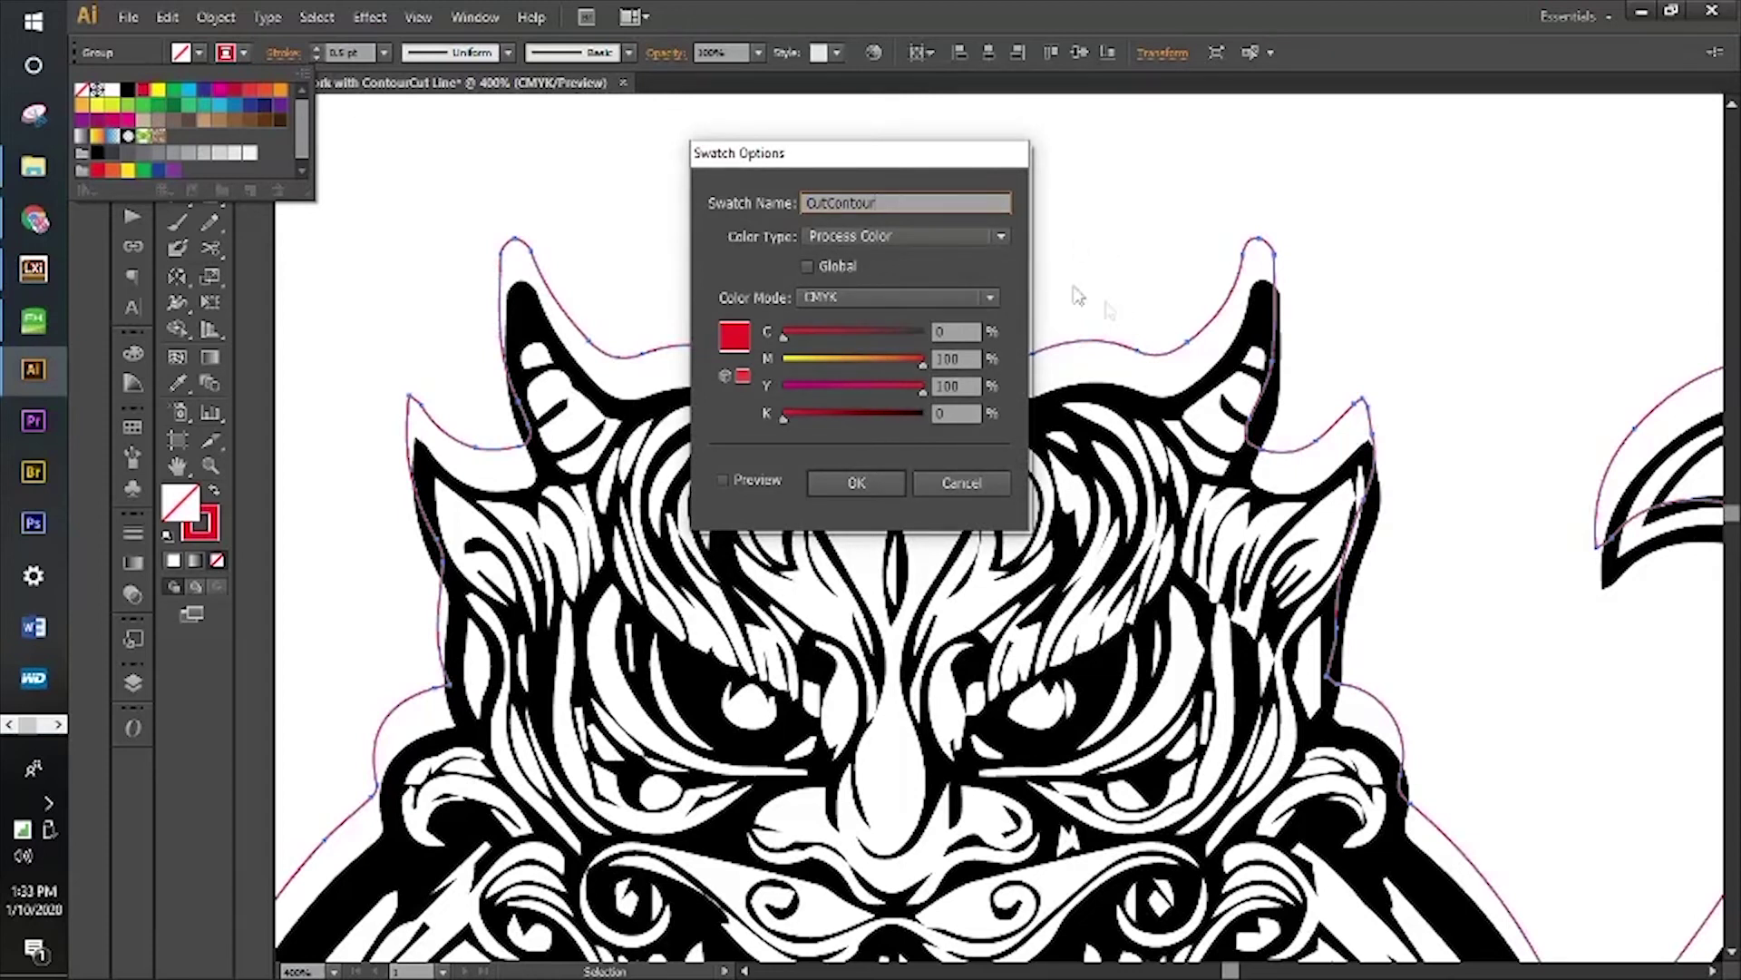
click(994, 238)
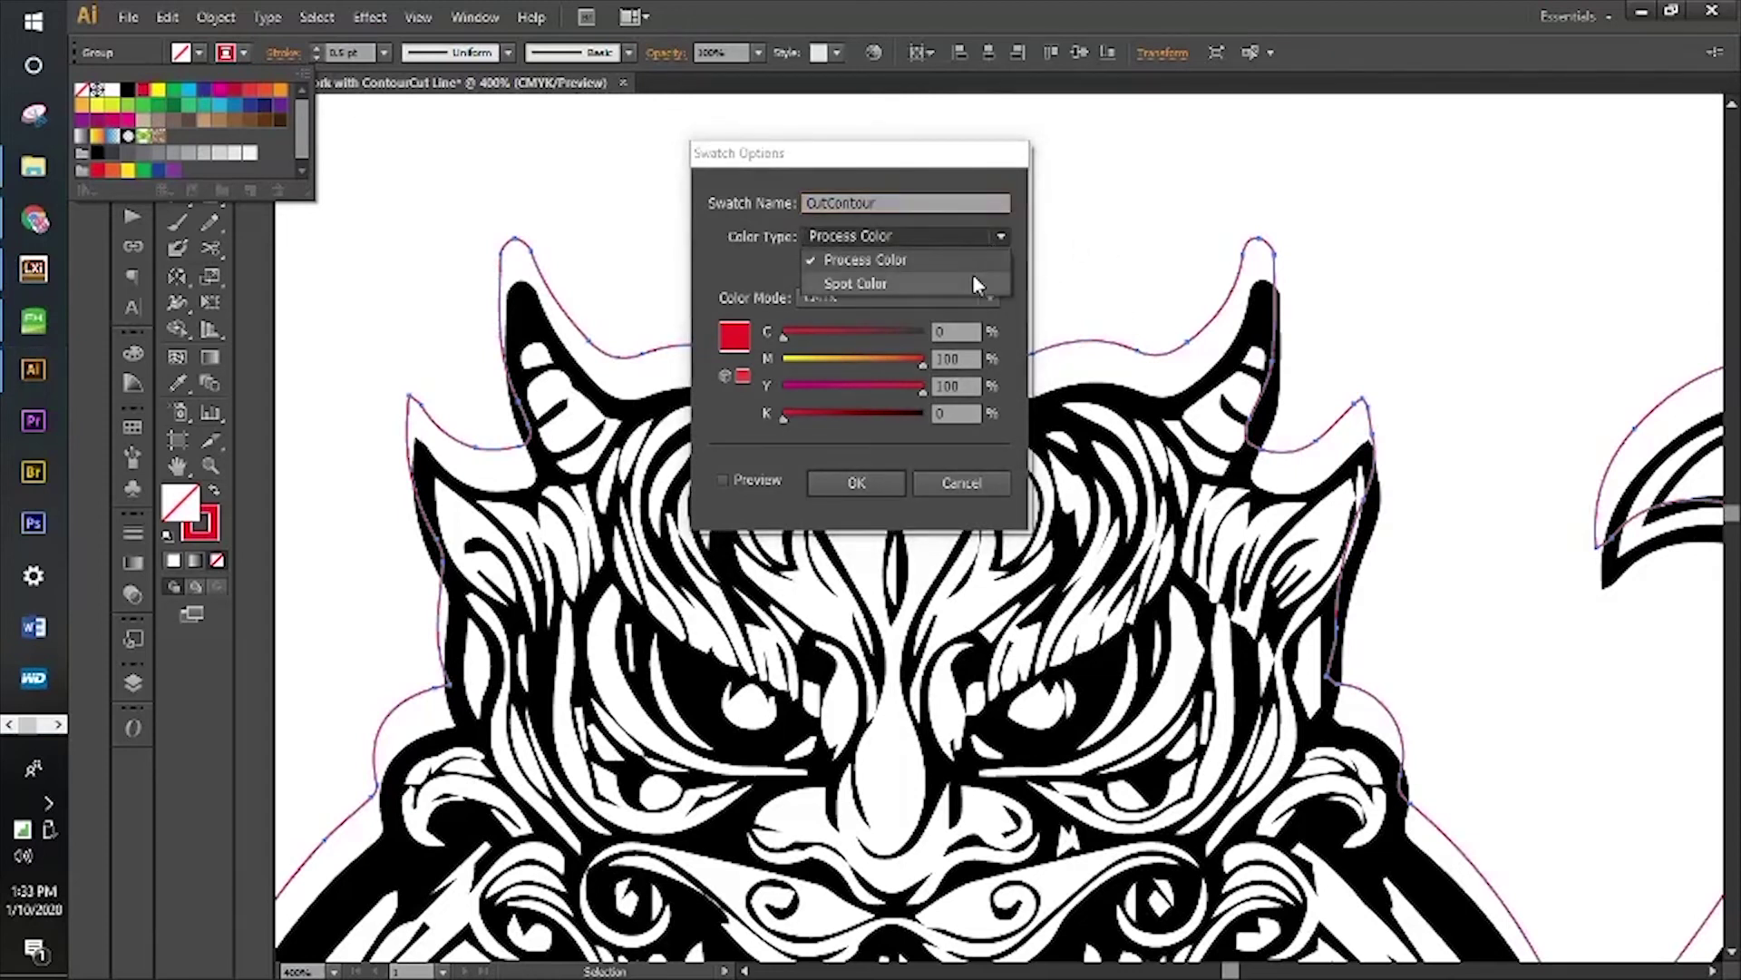
click(972, 281)
click(876, 477)
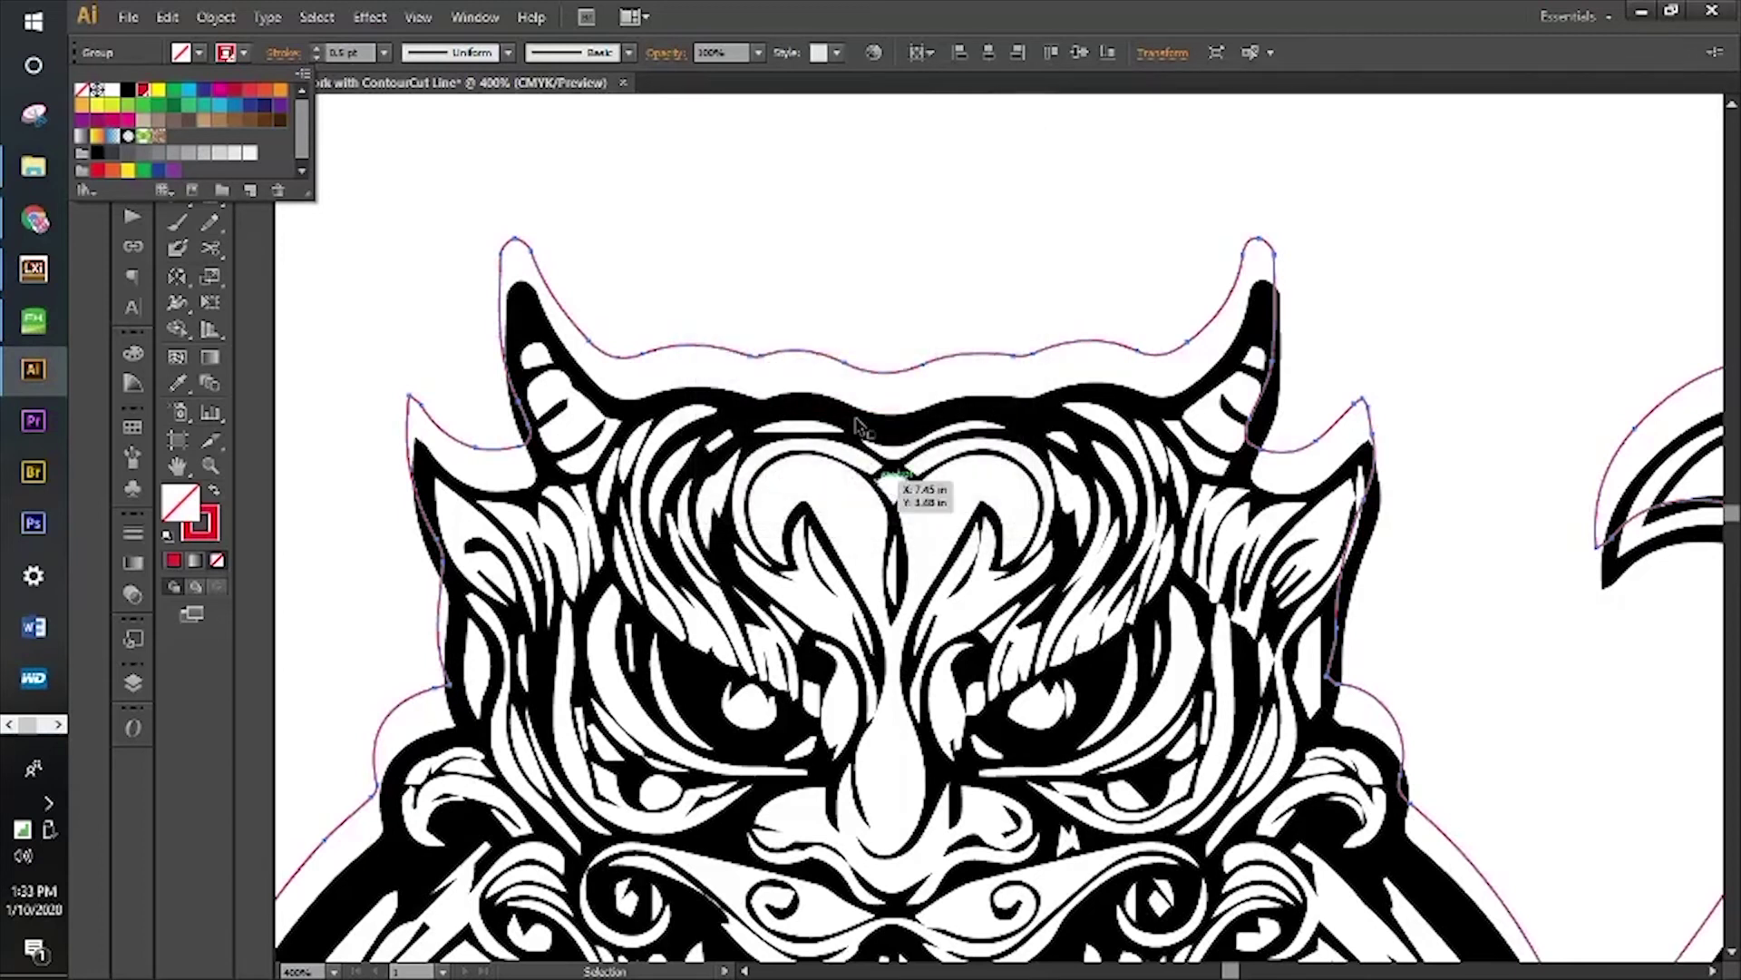
click(890, 272)
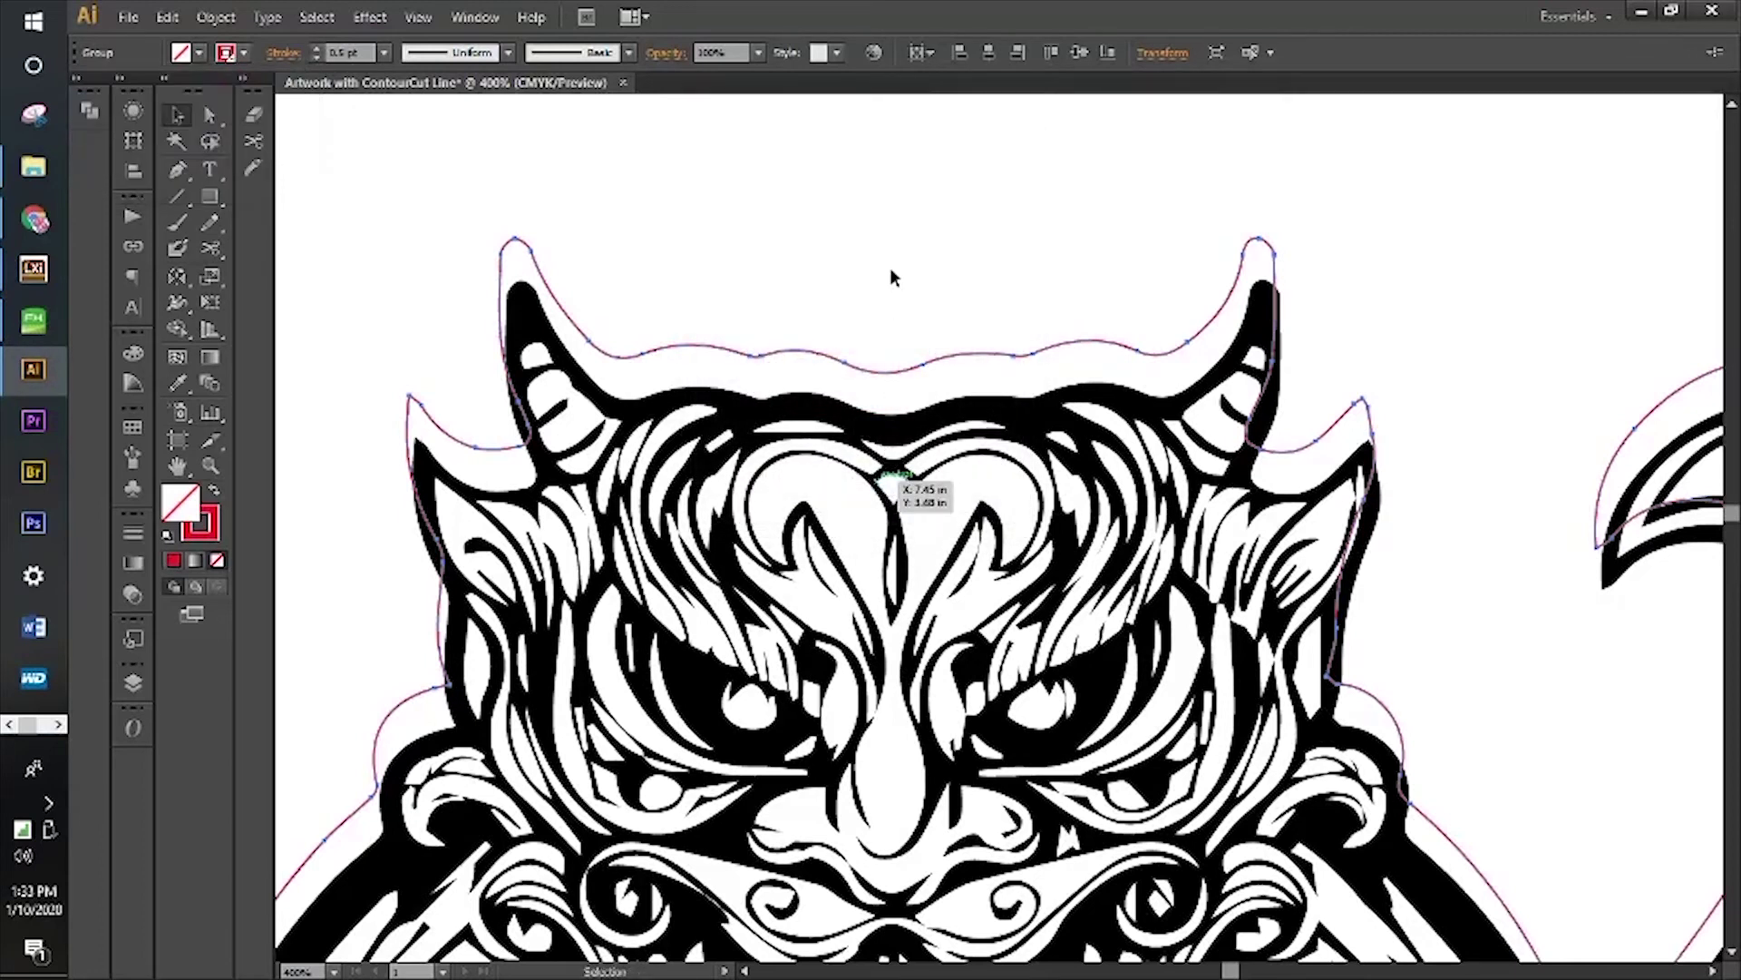
Align the samurai artwork group to the horizontal and vertical centre of the CutContour outline
click(903, 445)
click(988, 52)
click(1080, 52)
click(1306, 333)
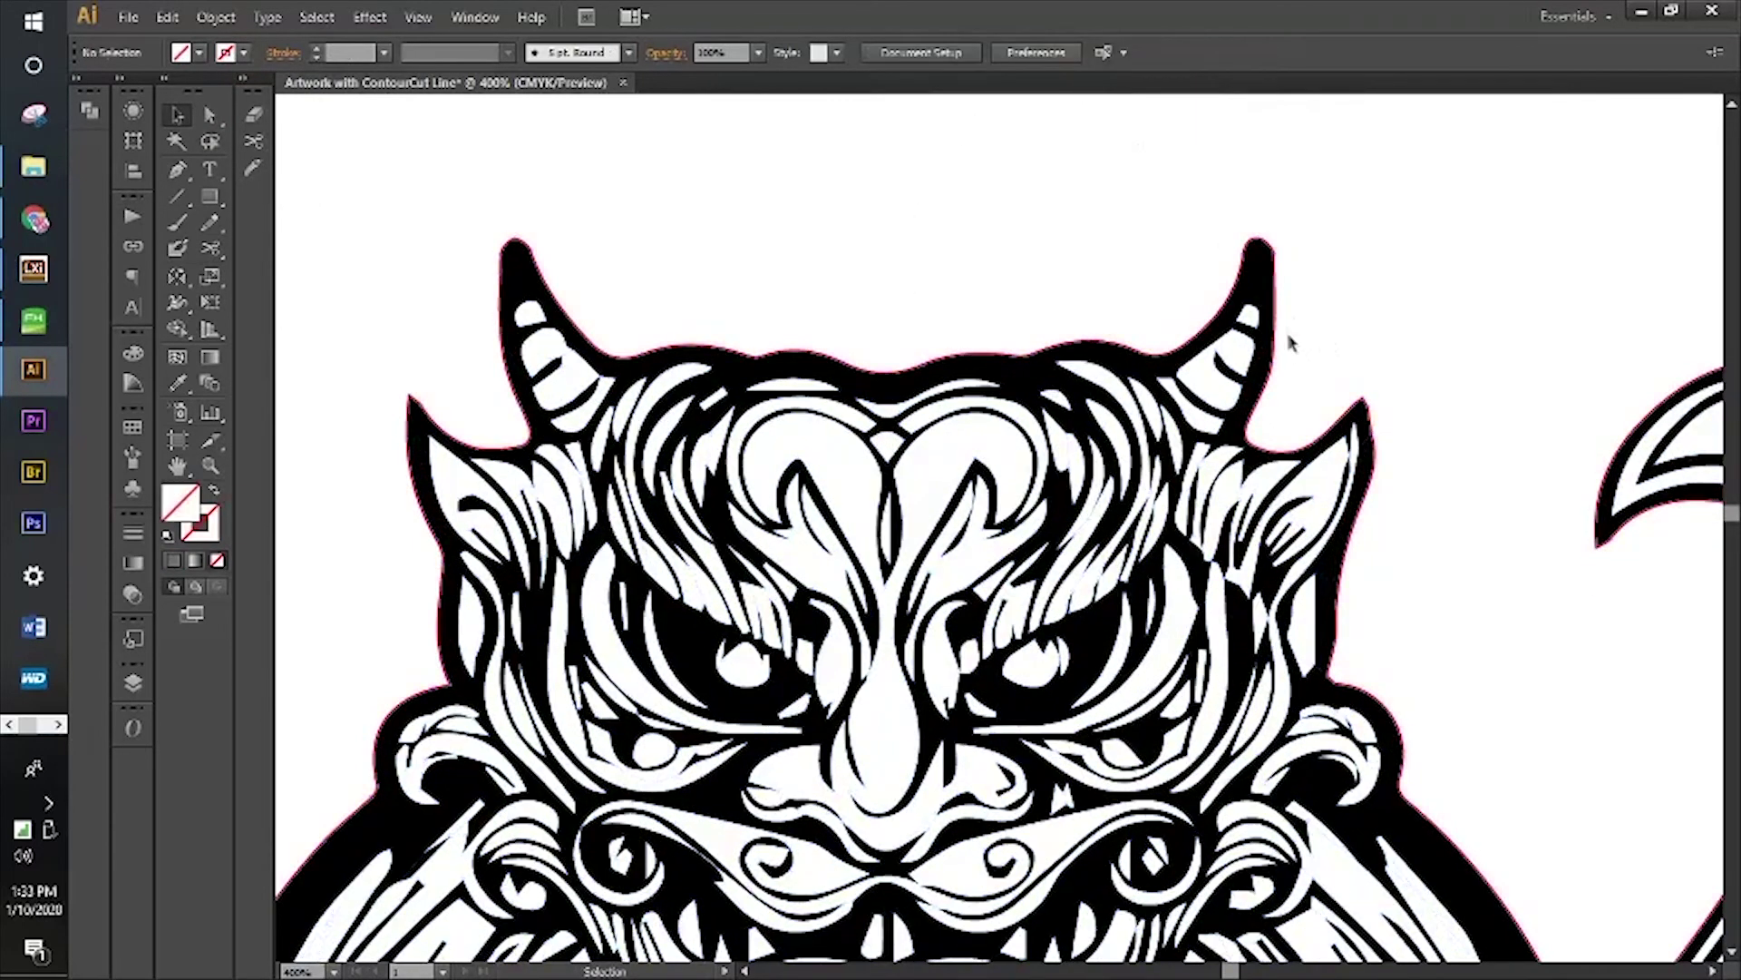
scroll(1282, 300, up, 4)
scroll(1089, 349, up, 2)
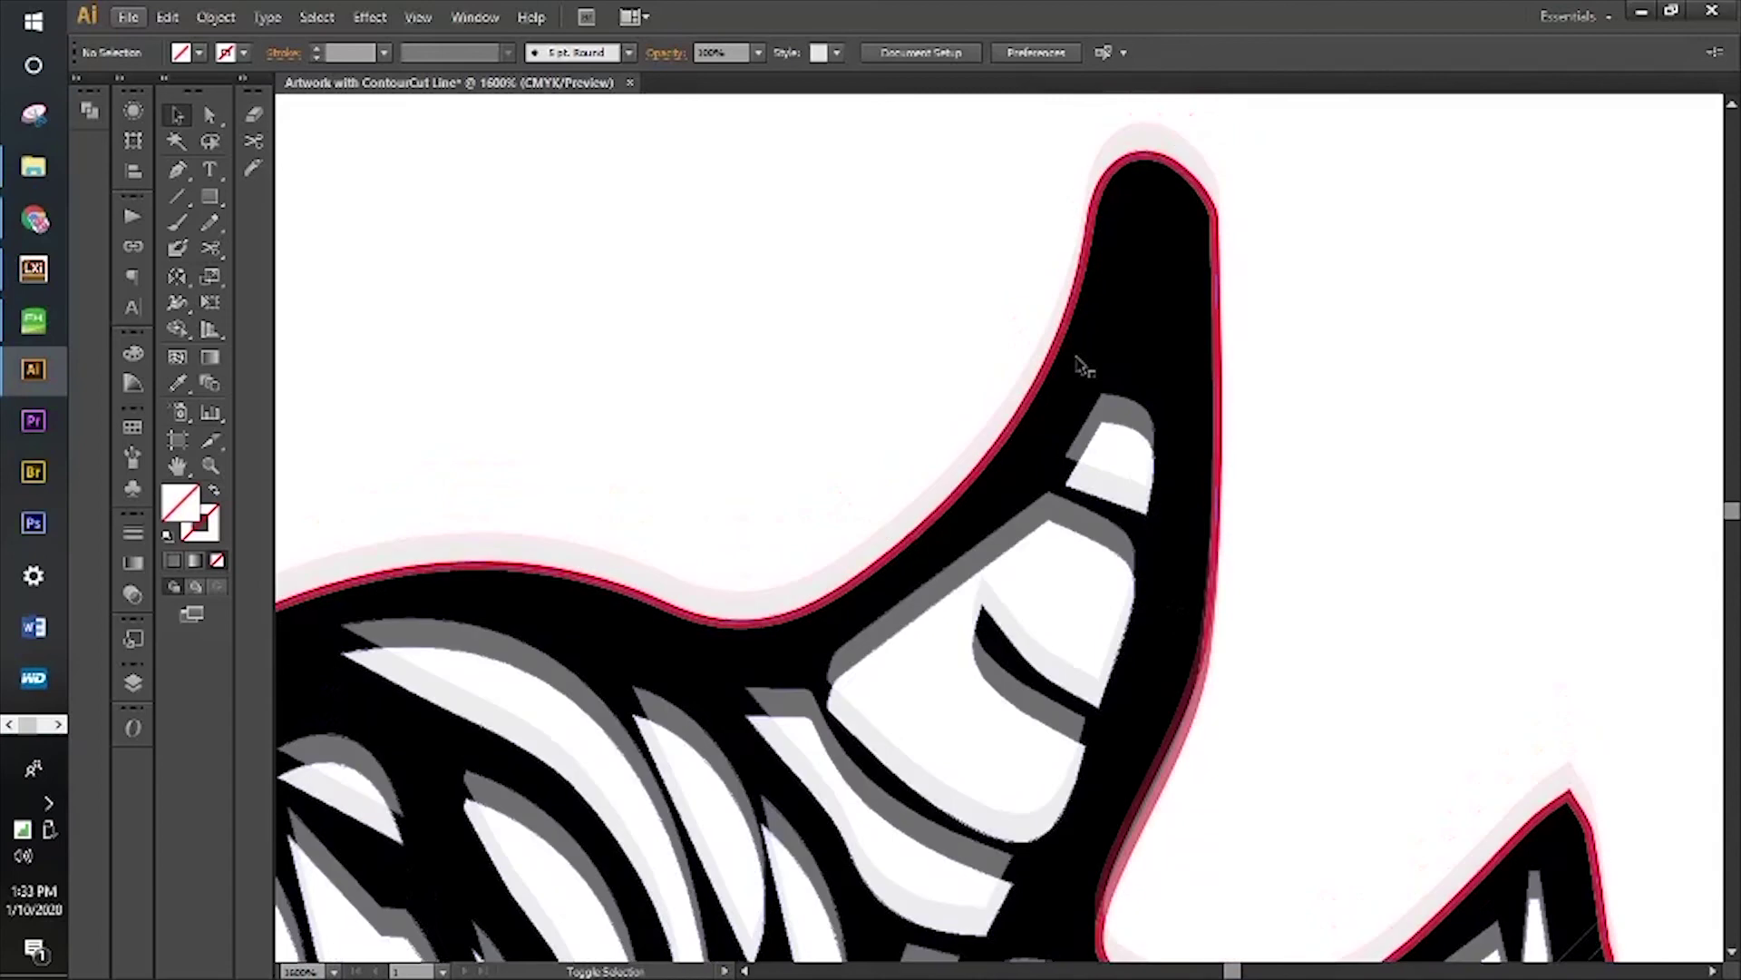
scroll(1084, 359, down, 3)
scroll(1075, 358, down, 9)
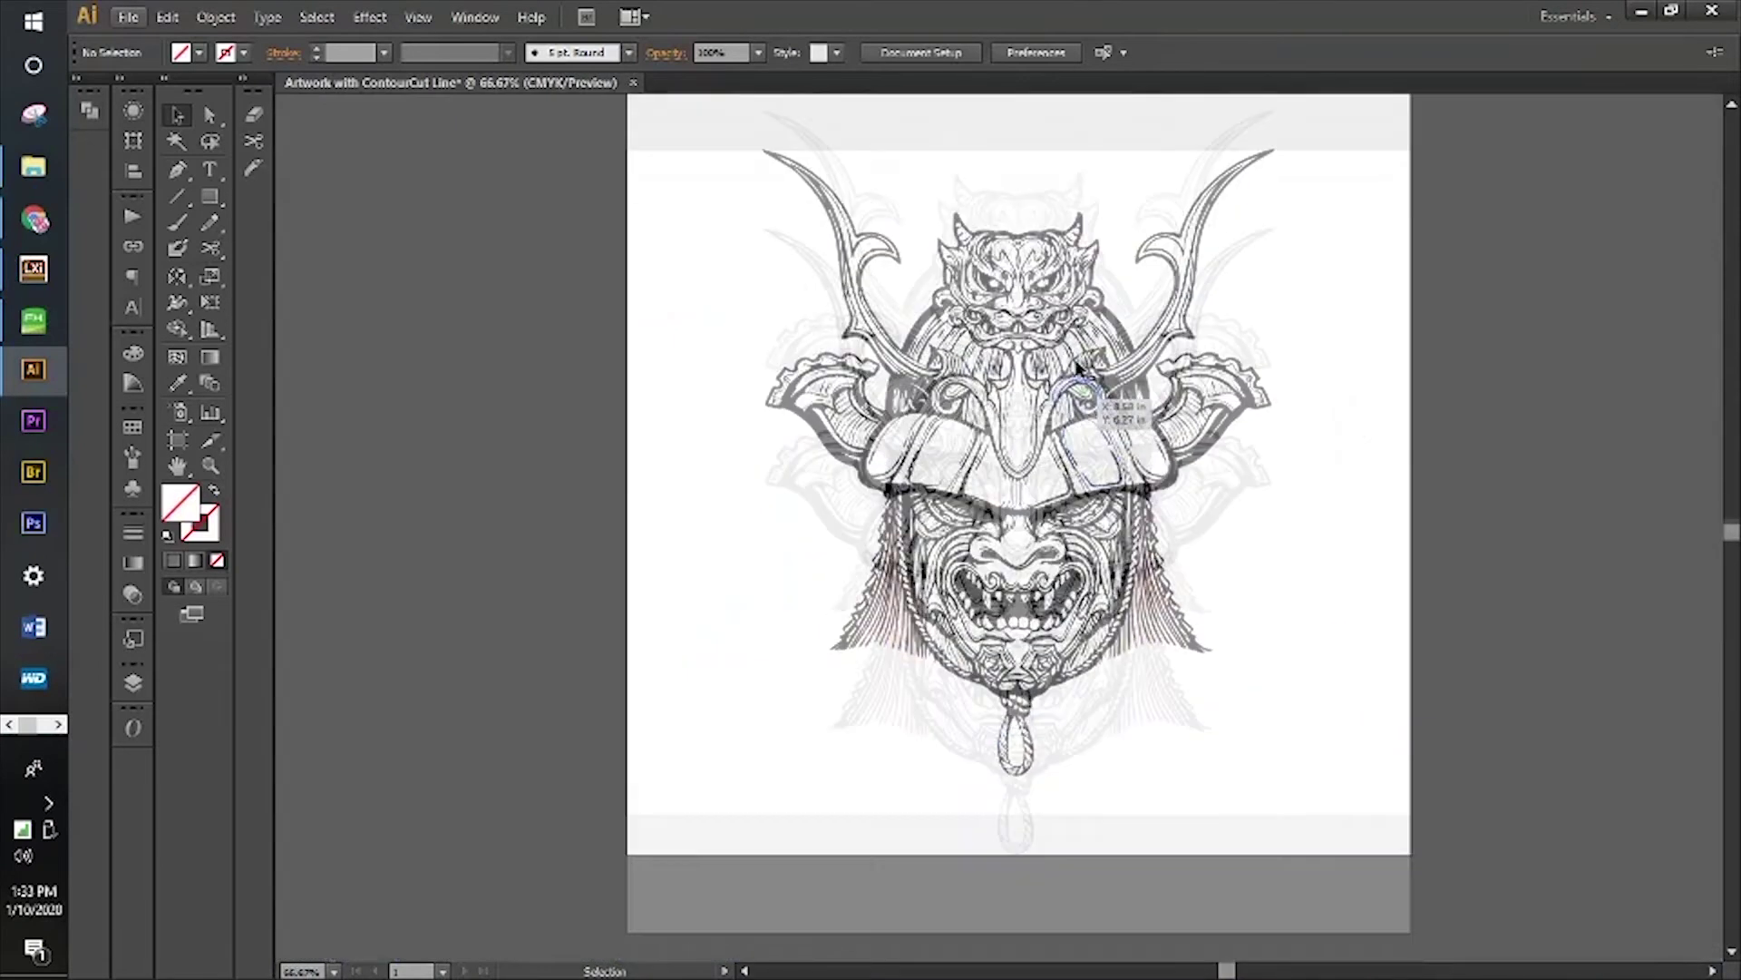
scroll(1093, 361, up, 1)
scroll(1093, 371, down, 2)
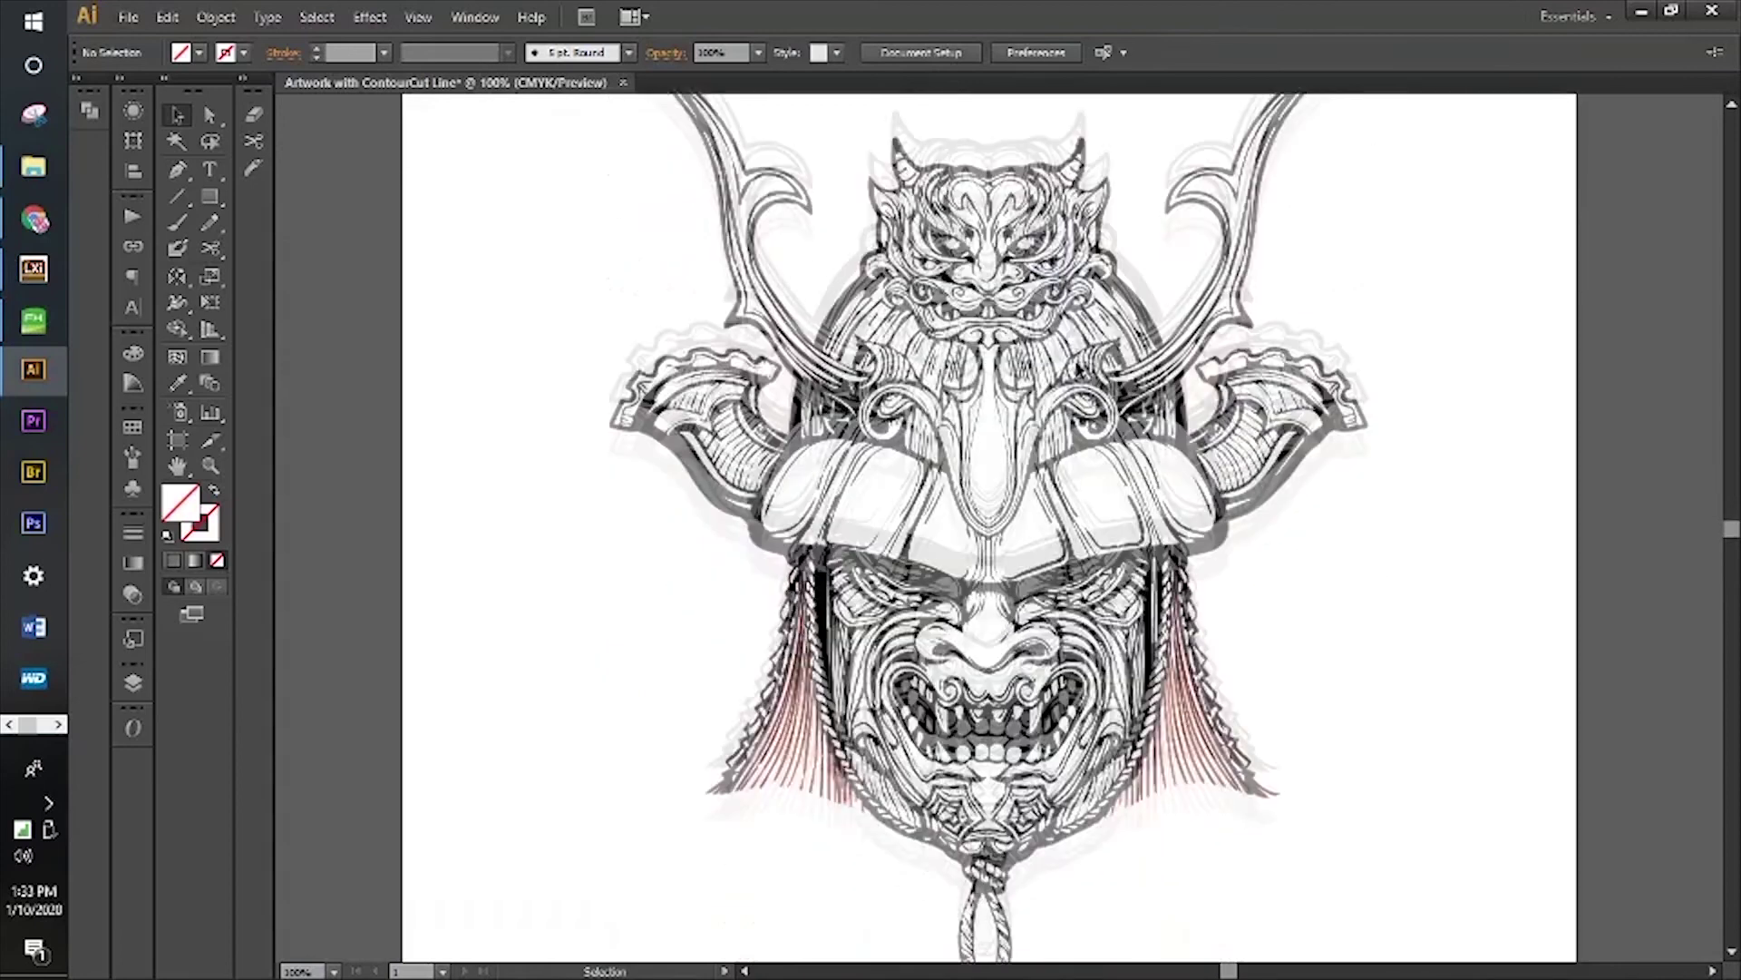
scroll(1093, 371, down, 2)
click(209, 169)
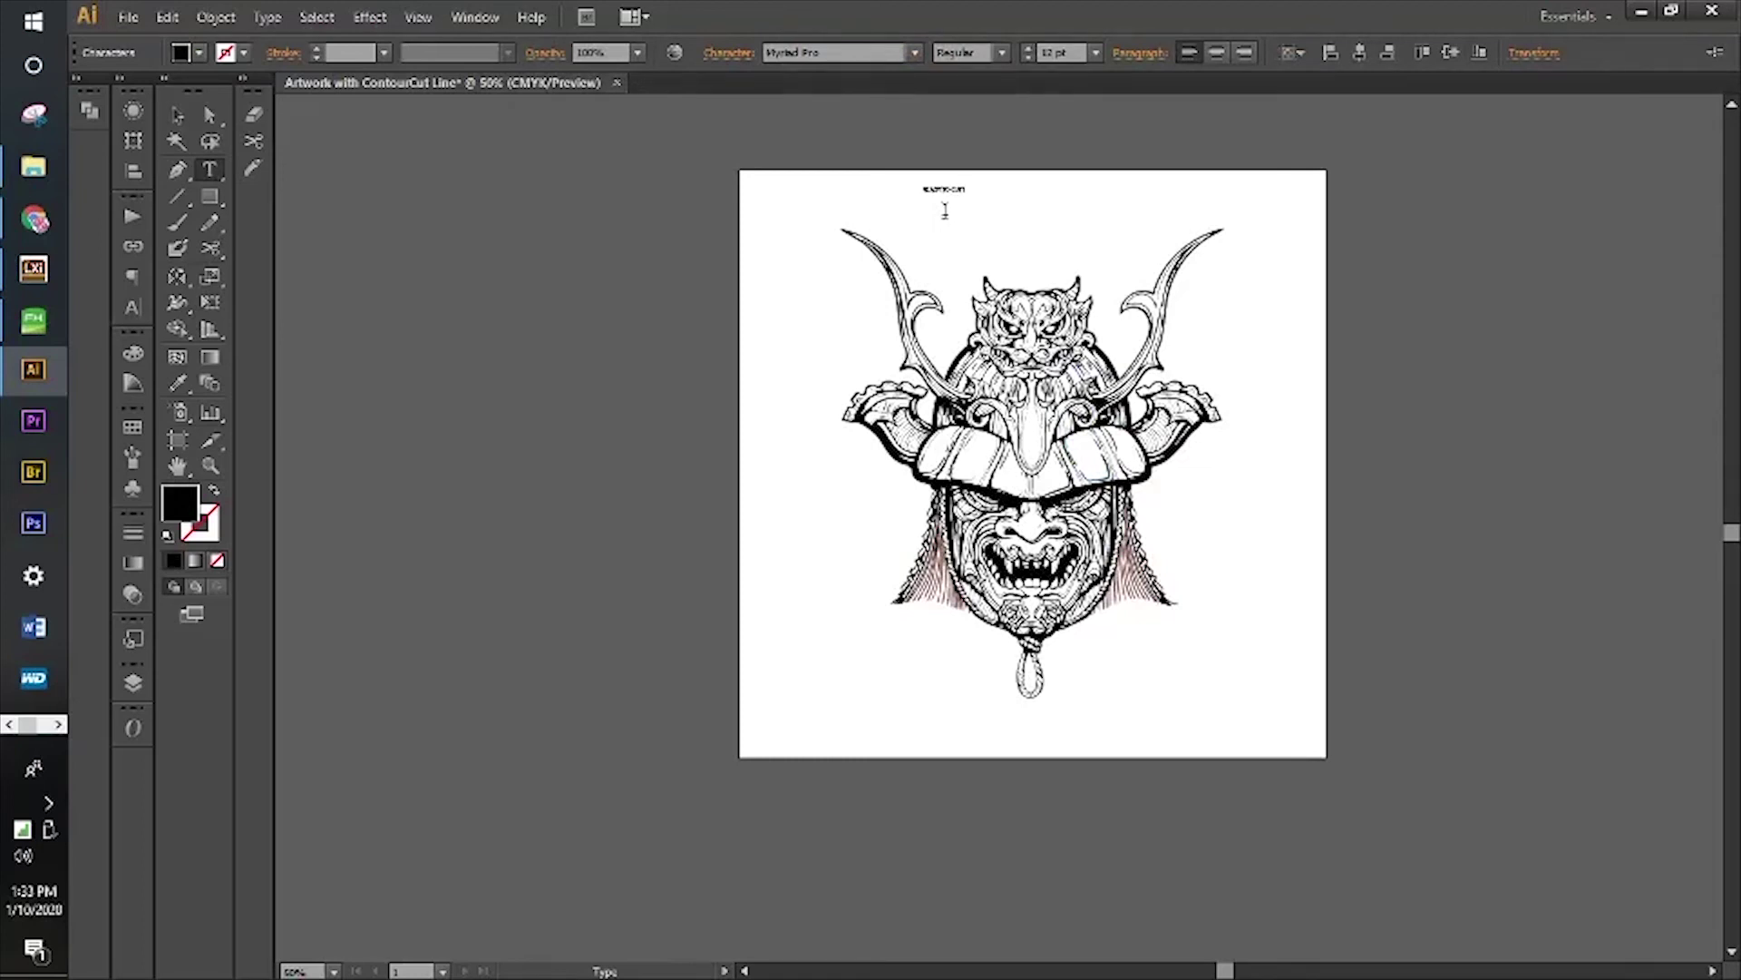
Enlarge the READY TO CUT!! title to 30 pt and move it above the mask
click(177, 115)
click(1029, 48)
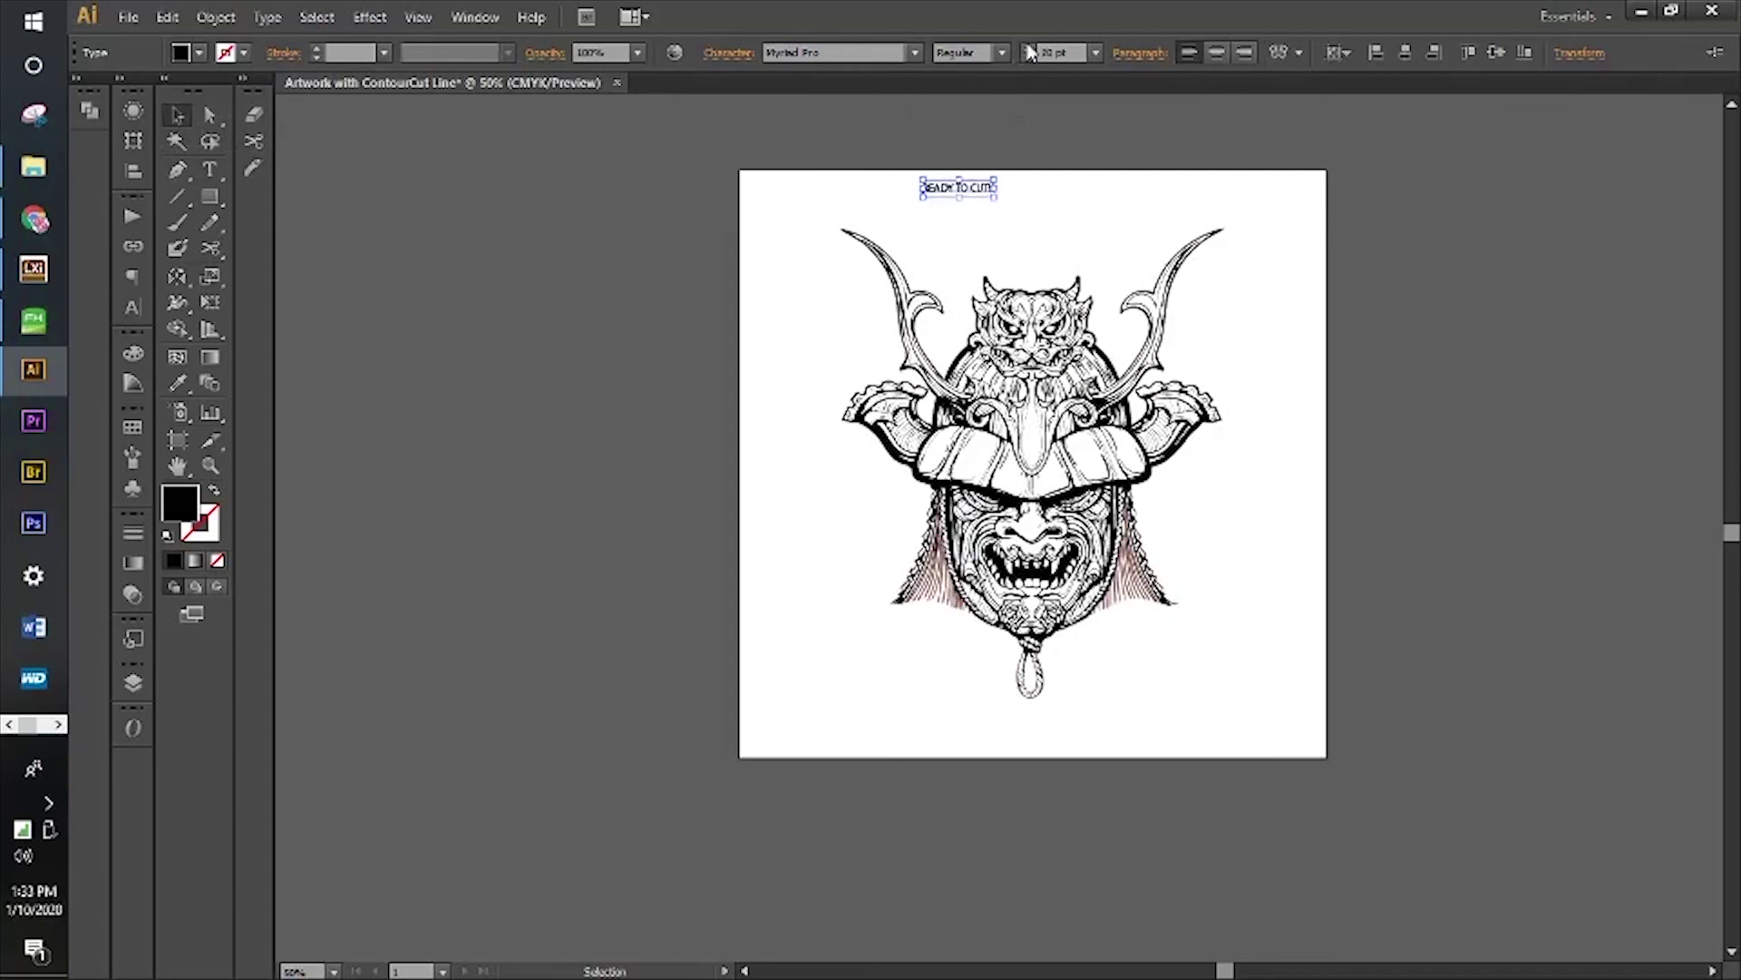
drag(1075, 195, 1043, 227)
click(1353, 279)
scroll(1120, 209, up, 2)
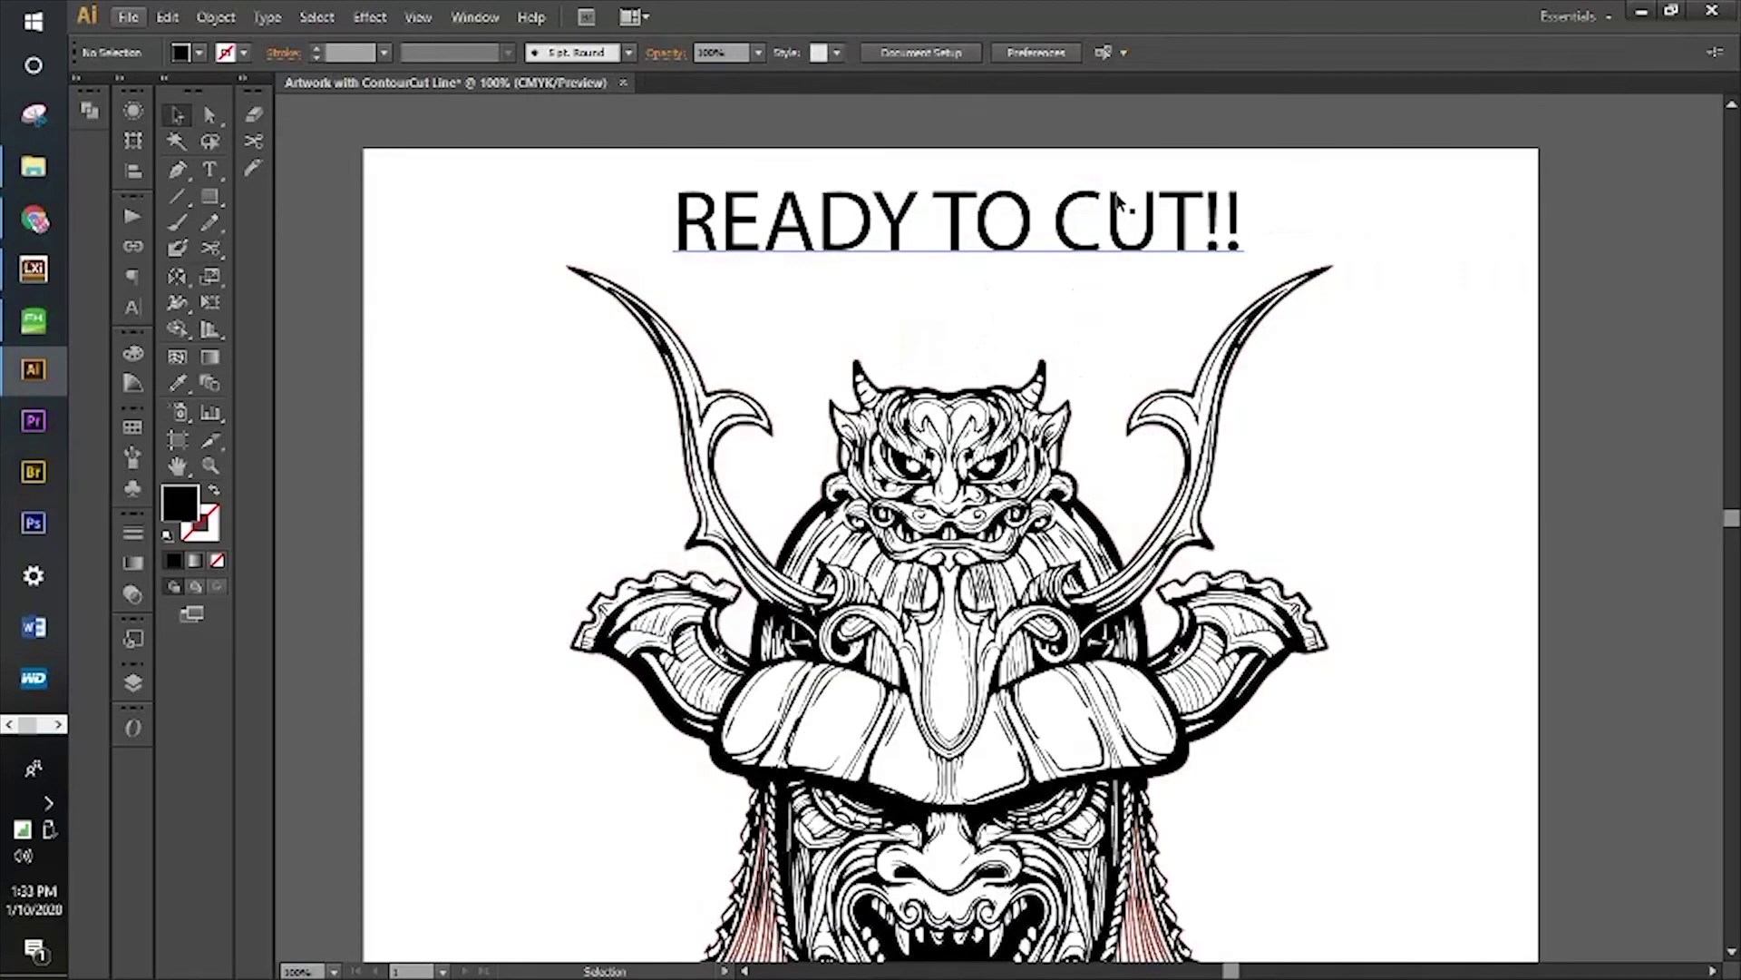
scroll(1120, 204, down, 1)
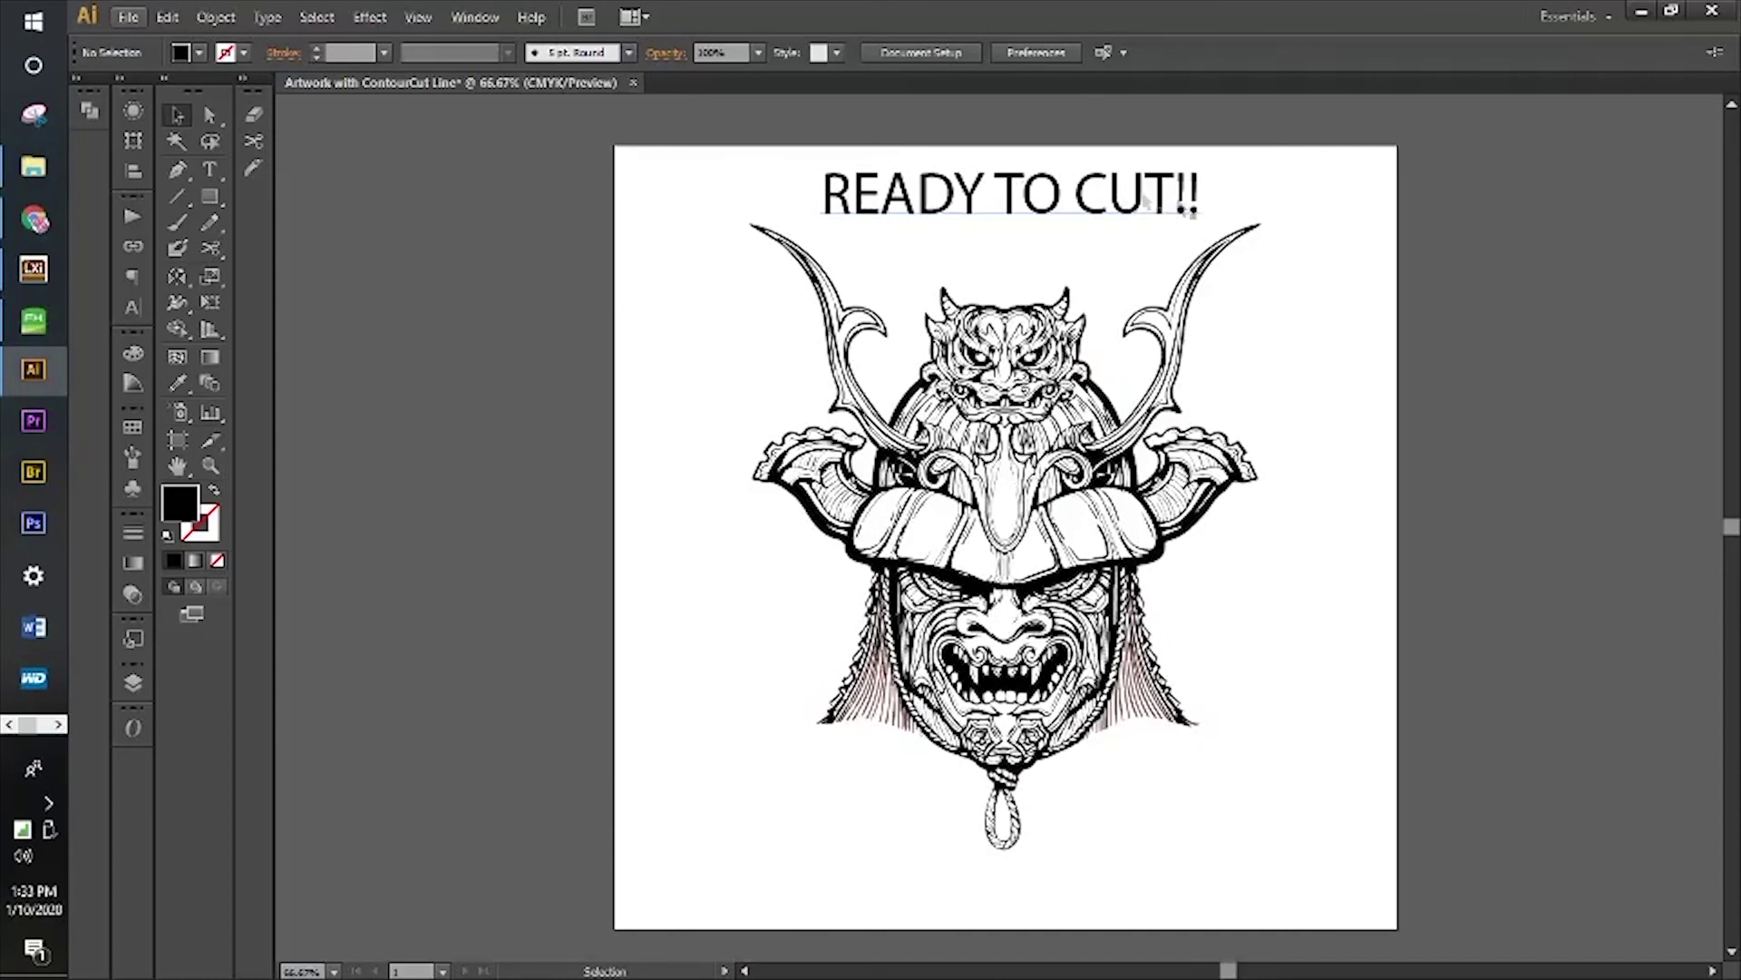
Centre the READY TO CUT!! title horizontally on the artboard
click(1188, 207)
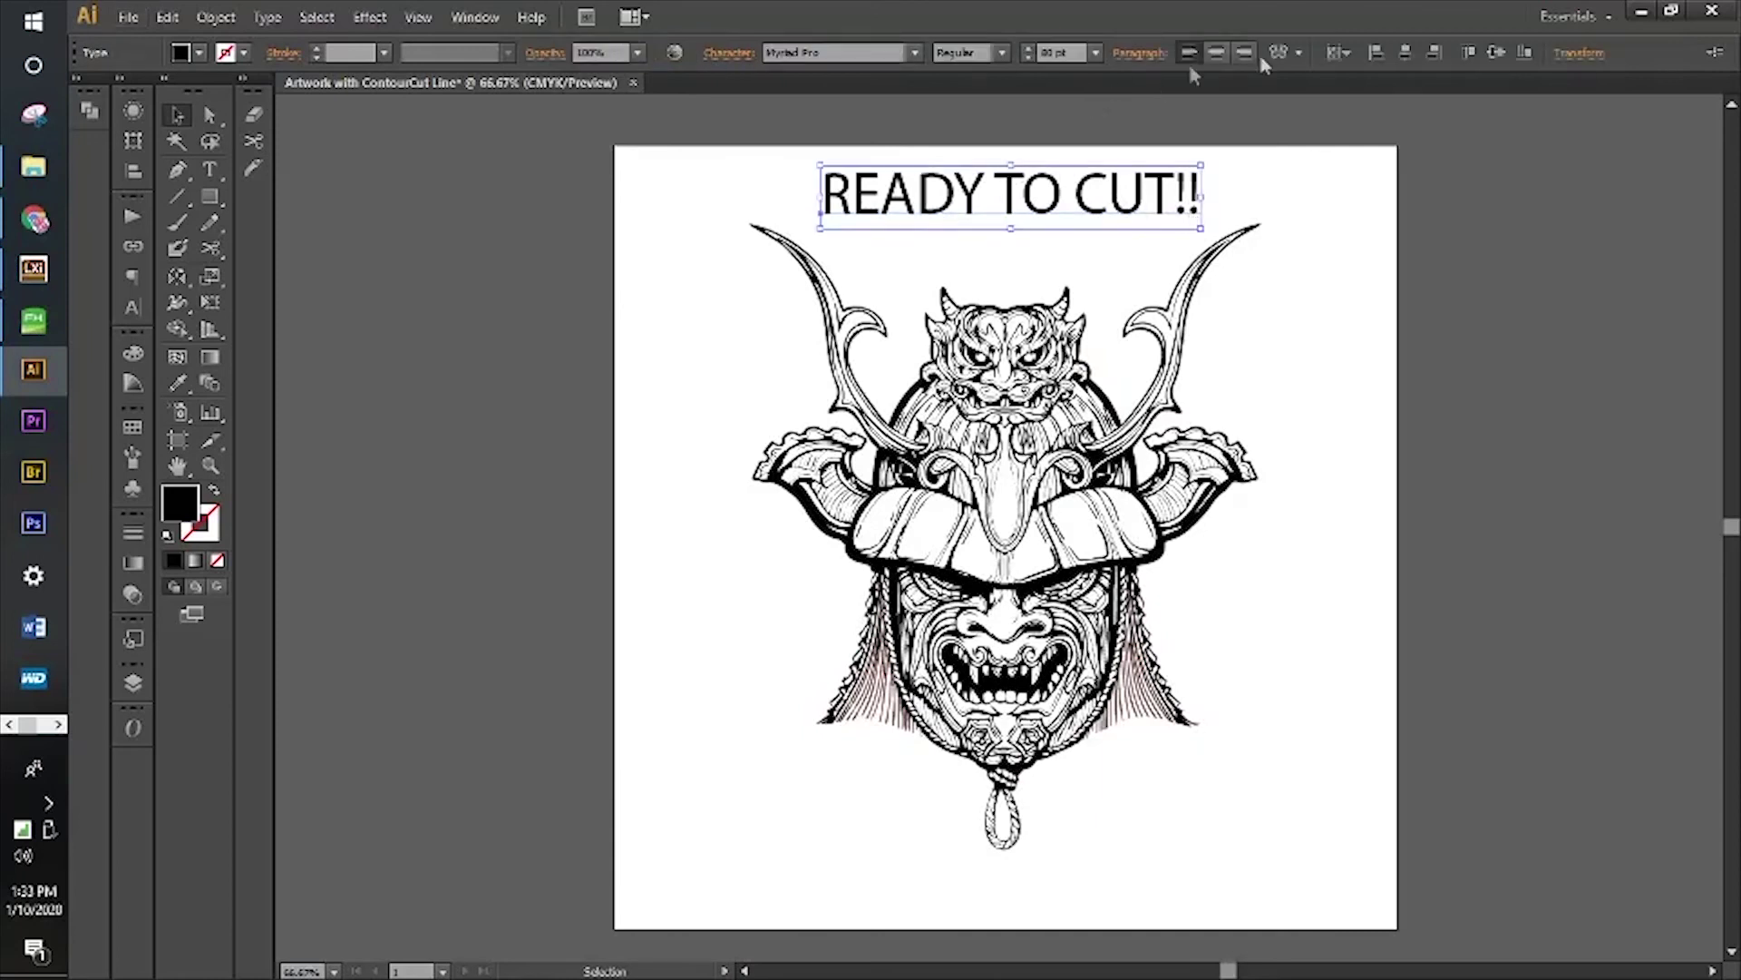
click(1416, 57)
click(1427, 241)
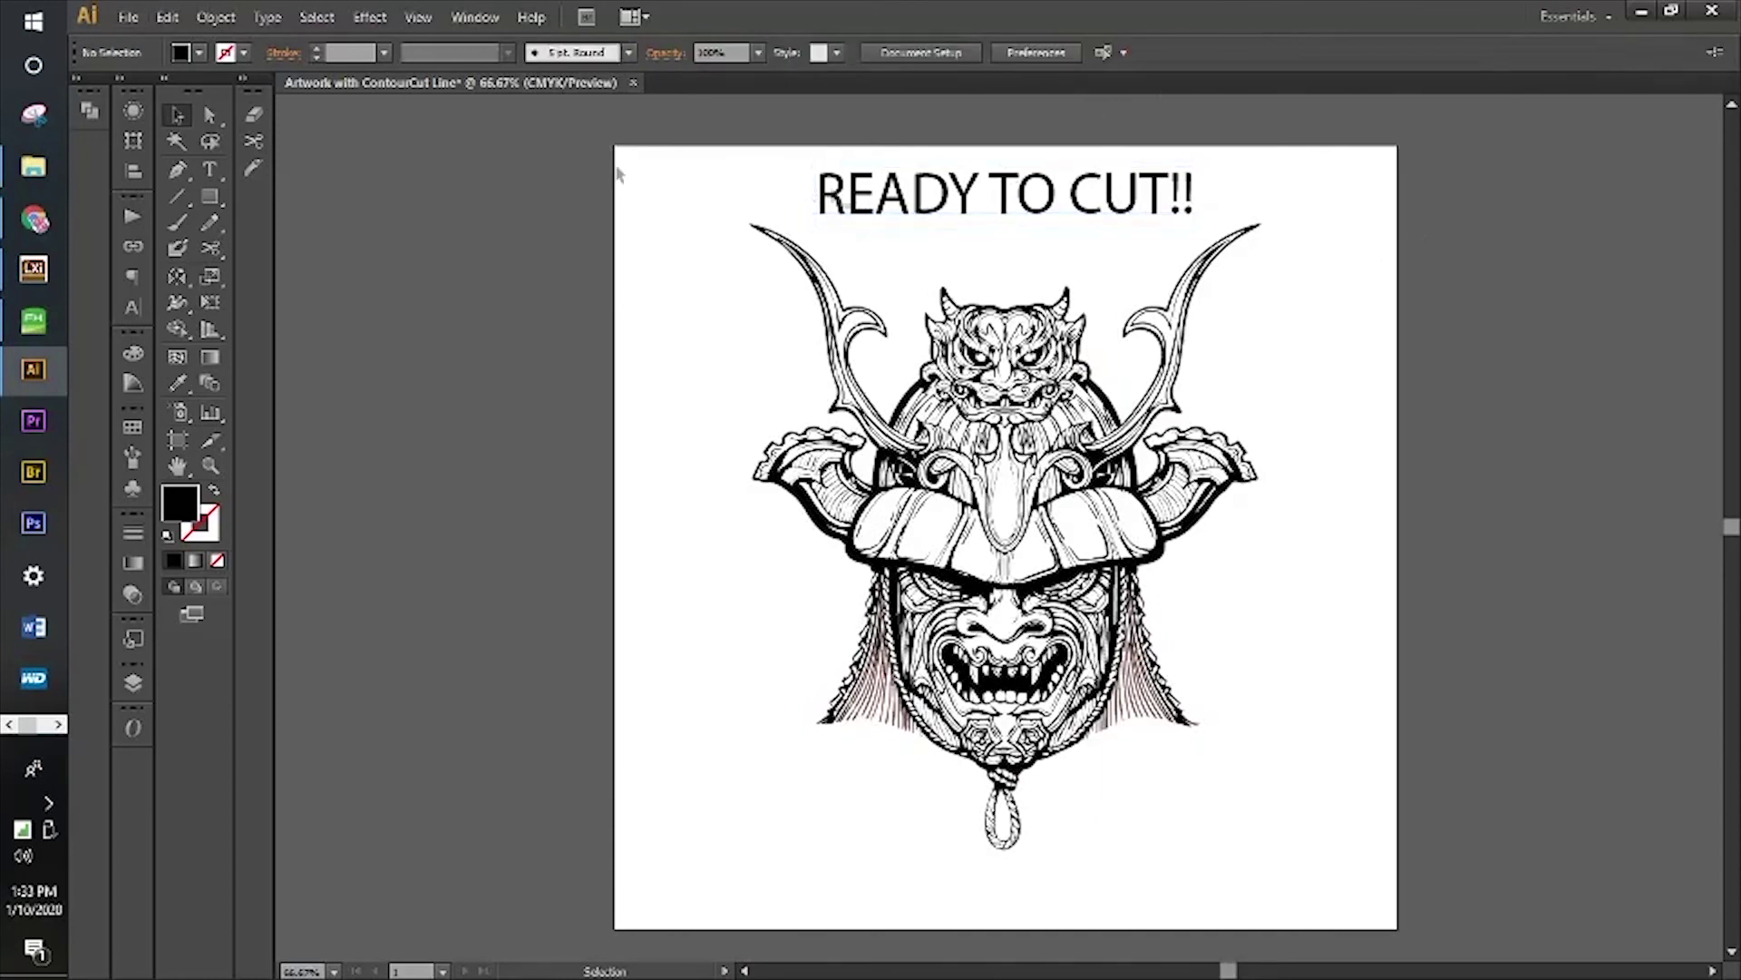
Save As 'Artwork with ContourCut Line' in Adobe Illustrator (*.AI) format on the Desktop
click(126, 17)
click(167, 196)
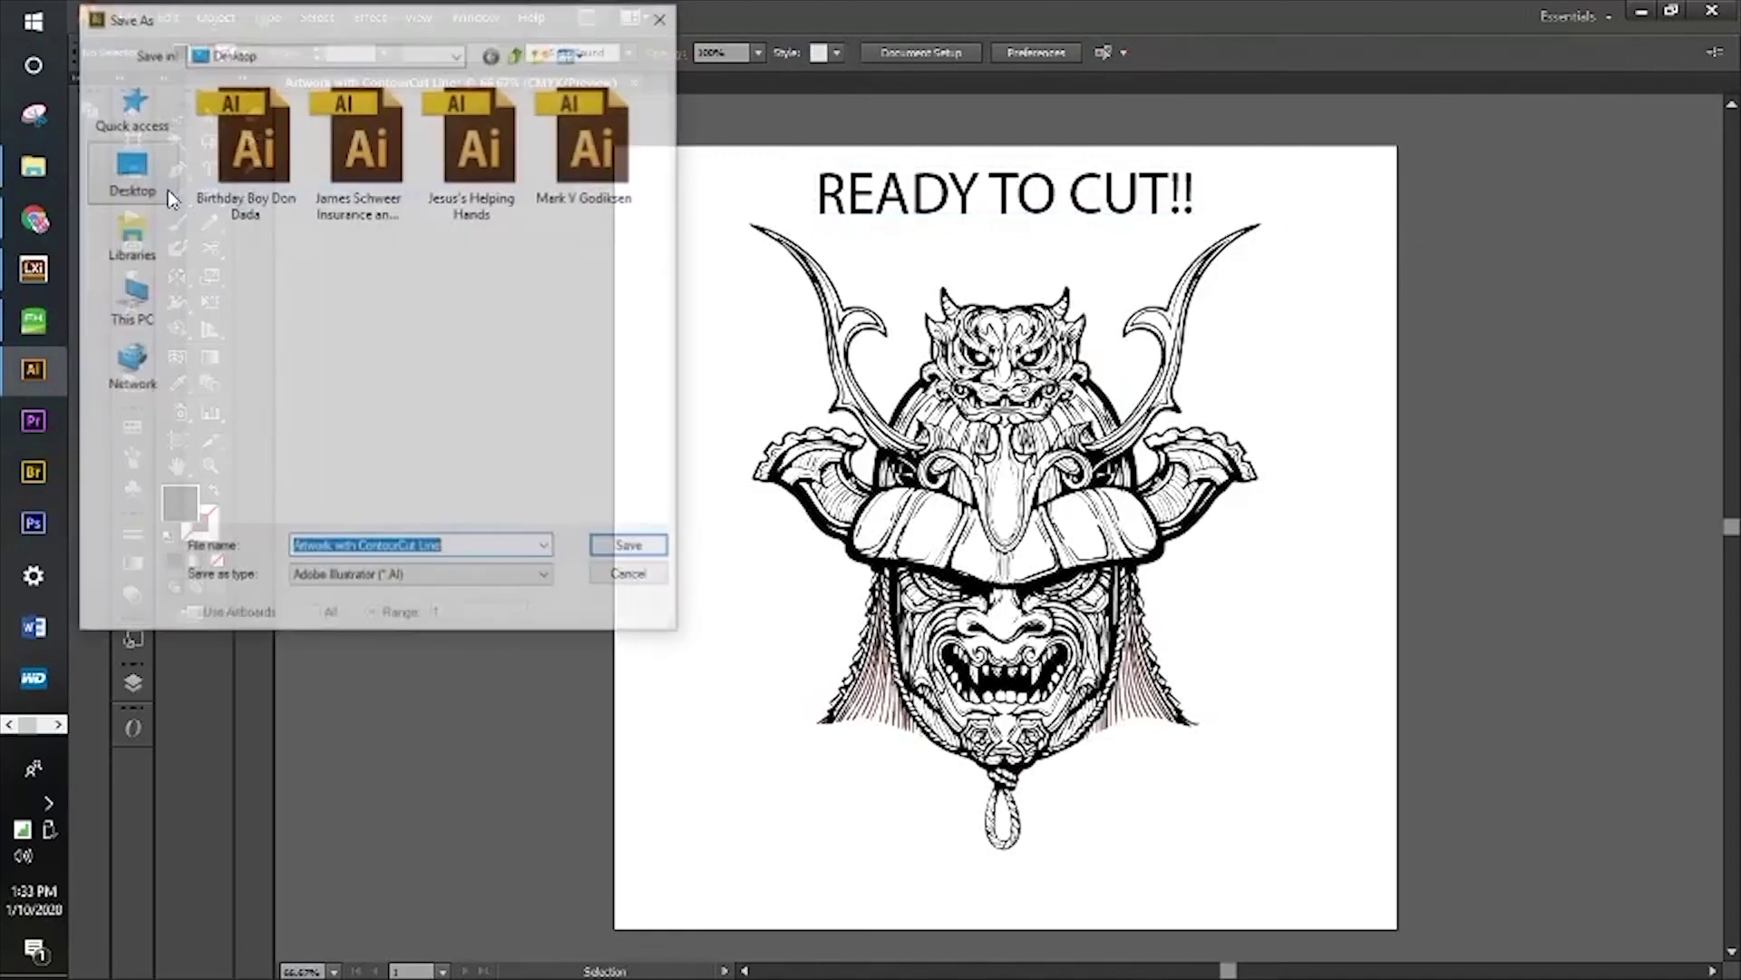
click(658, 555)
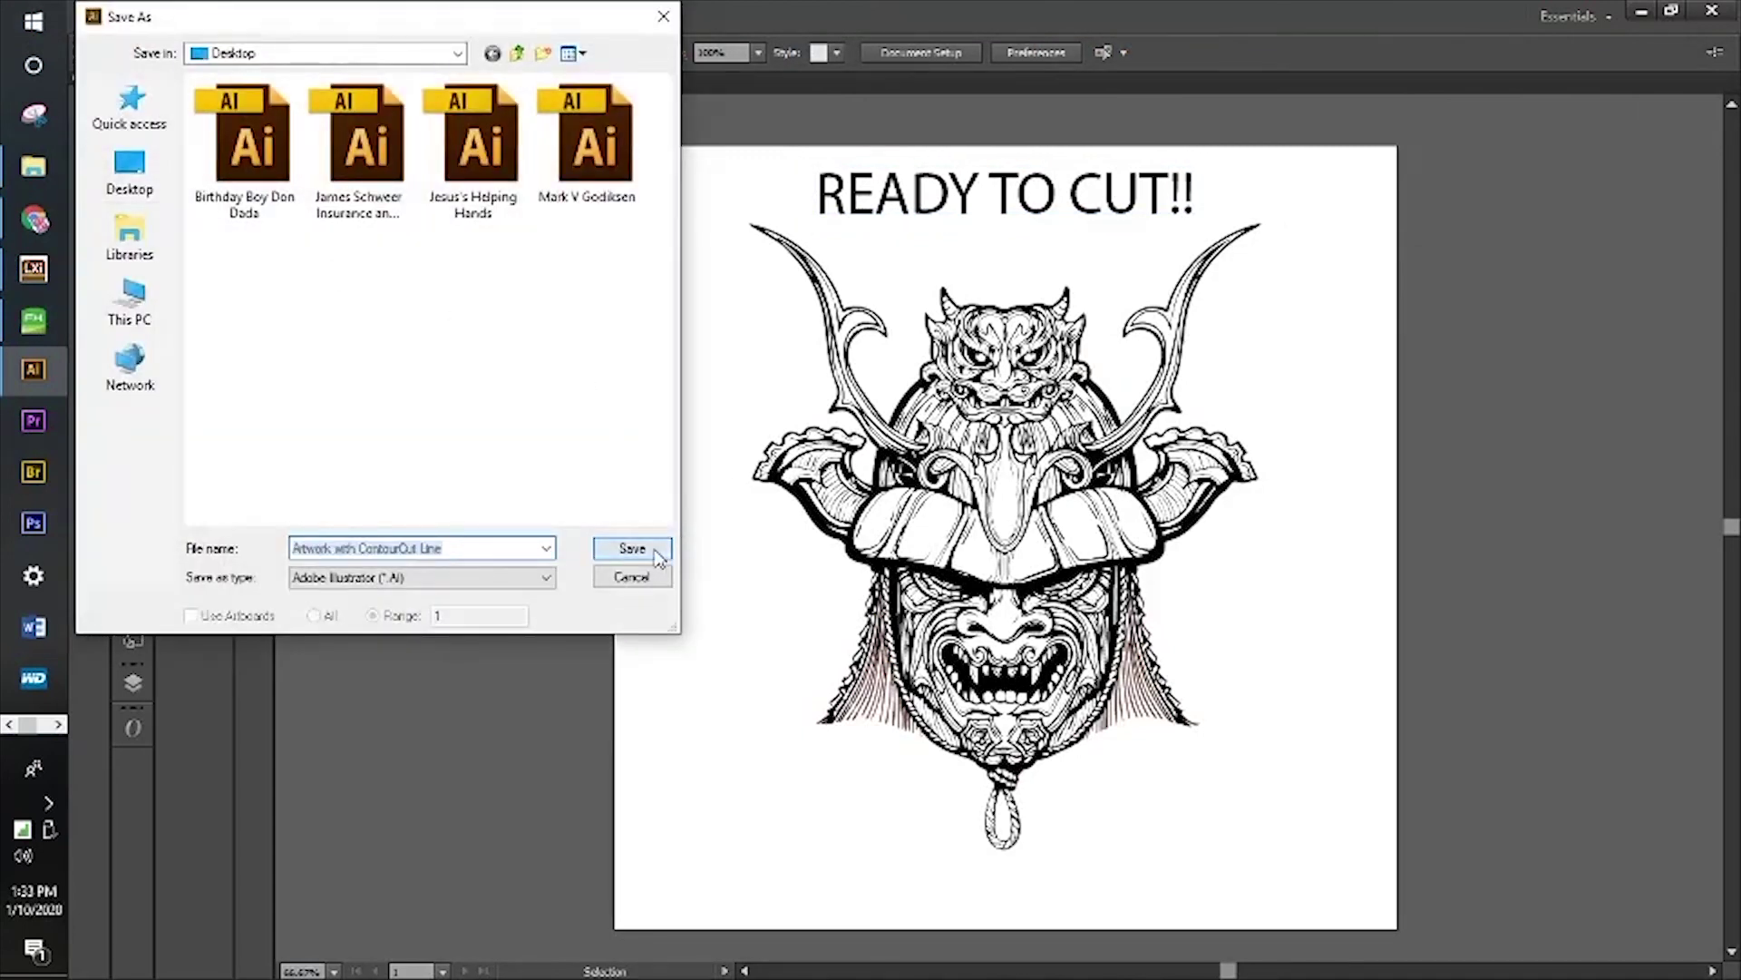